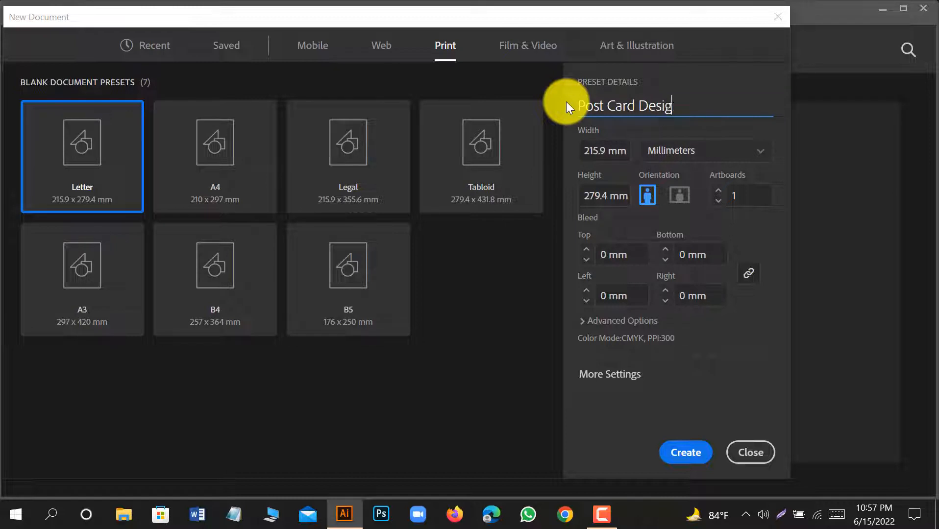
Create the Post Card Design document in inches with landscape orientation and a 0.25 in bleed on all sides.
{"action": "left_click", "coordinate": [688, 154]}
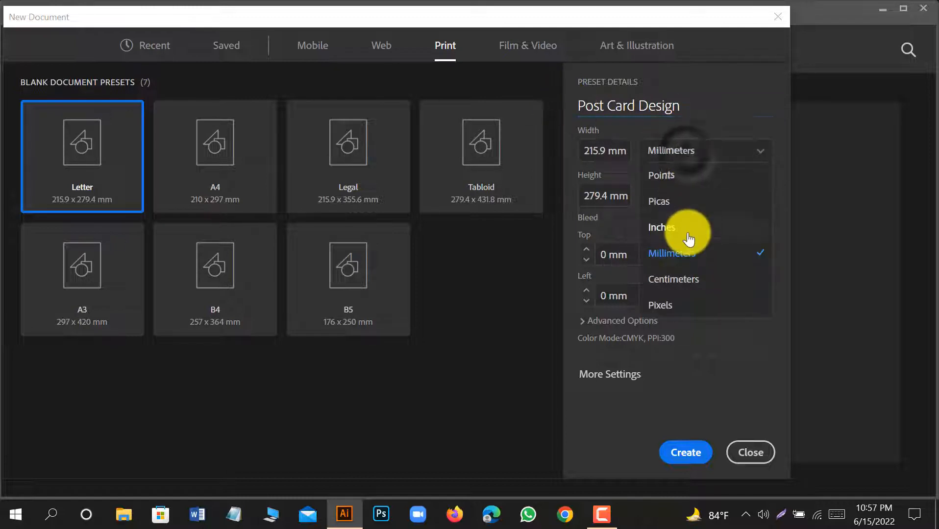
{"action": "left_click", "coordinate": [688, 231]}
{"action": "left_click", "coordinate": [679, 198]}
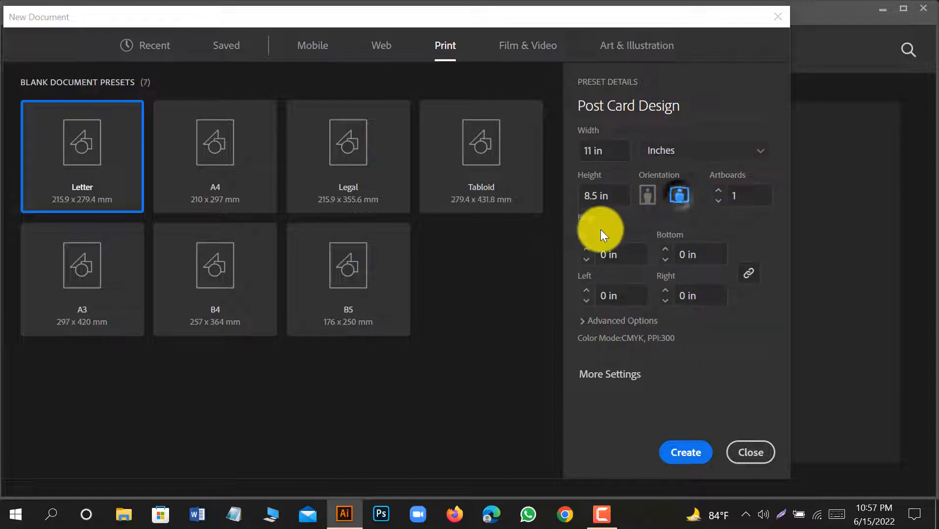
{"action": "left_click", "coordinate": [586, 249]}
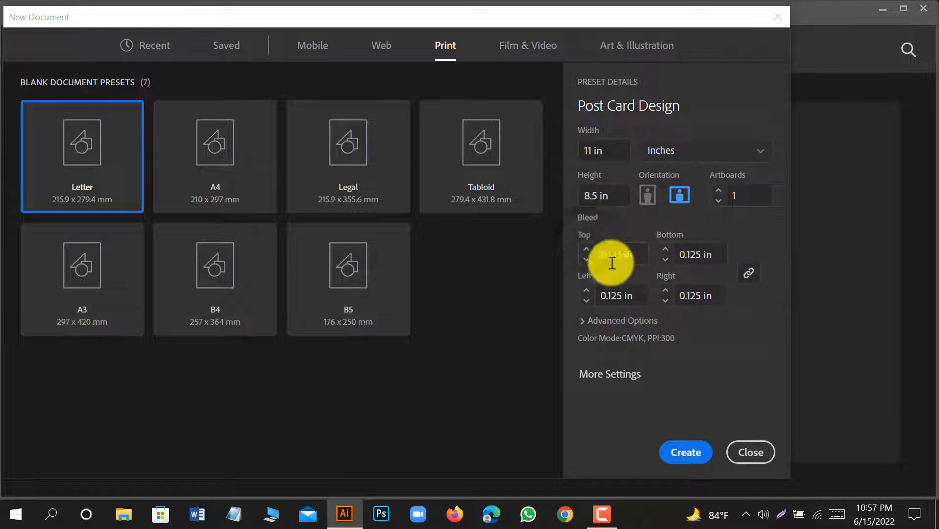
{"action": "left_click", "coordinate": [586, 249]}
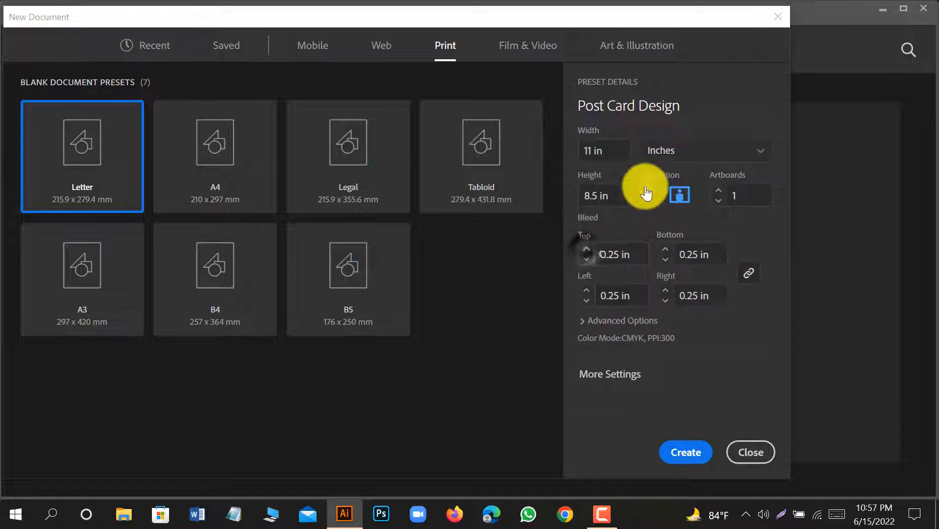
{"action": "left_click", "coordinate": [685, 451]}
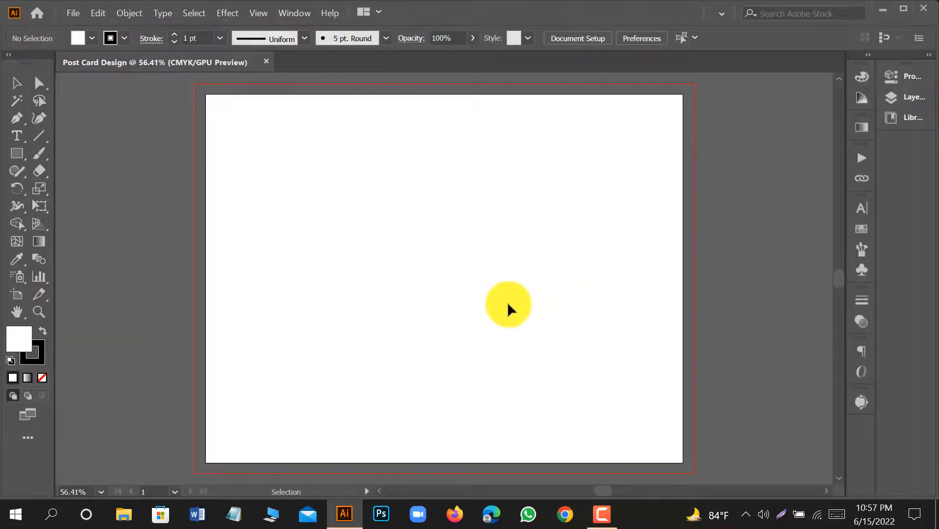
Remove the stroke and draw a white rectangle covering the whole artboard.
{"action": "left_click", "coordinate": [43, 349]}
{"action": "left_click", "coordinate": [44, 377]}
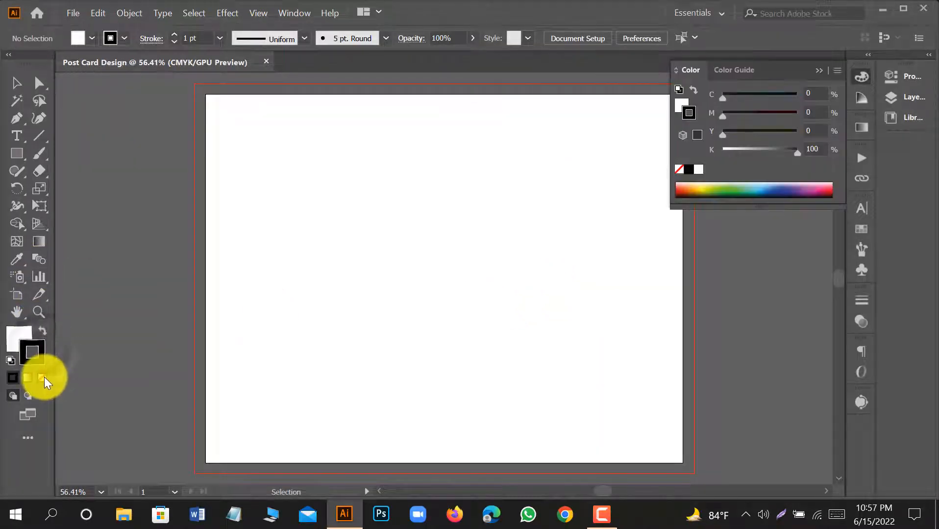
{"action": "left_click", "coordinate": [18, 154]}
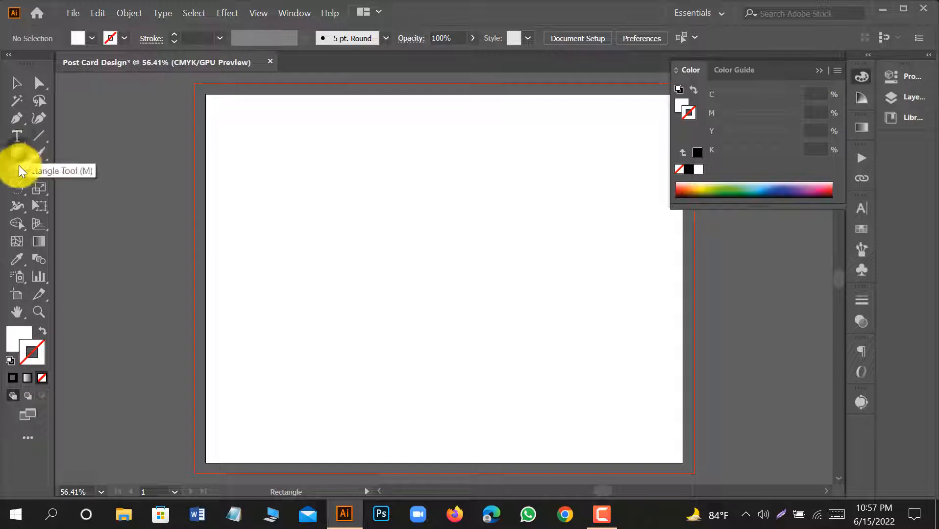
{"action": "left_click", "coordinate": [21, 334]}
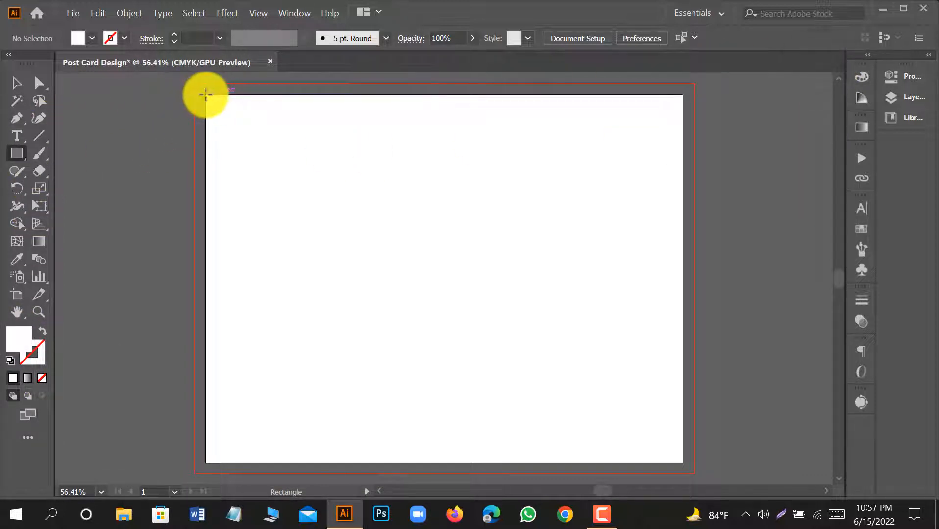
{"action": "left_click_drag", "start_coordinate": [205, 95], "coordinate": [681, 437]}
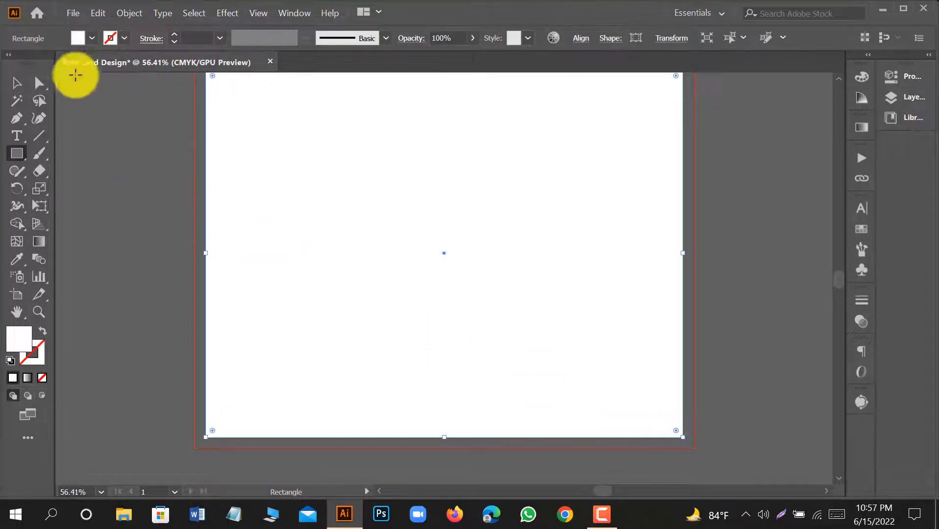
Offset the rectangle's path by -0.375 in and convert the inset rectangle into guides.
{"action": "left_click", "coordinate": [130, 13]}
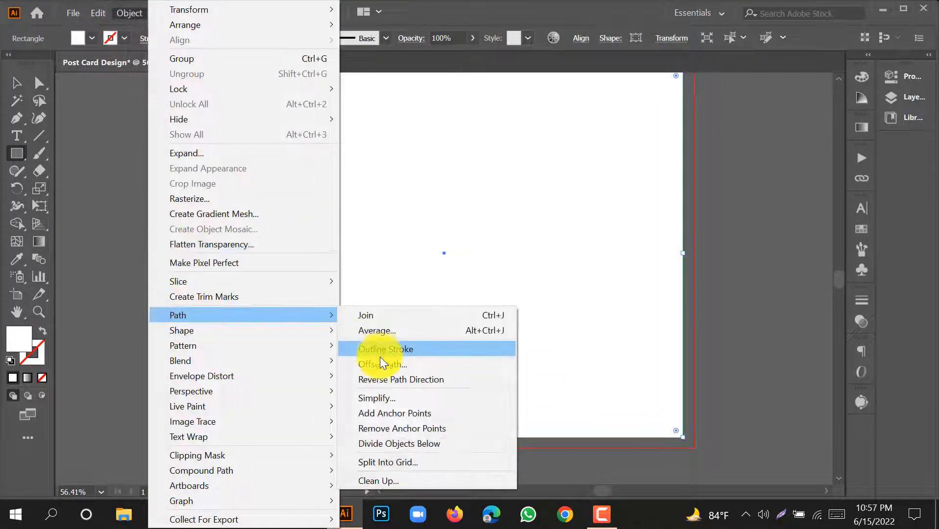
{"action": "left_click", "coordinate": [466, 361]}
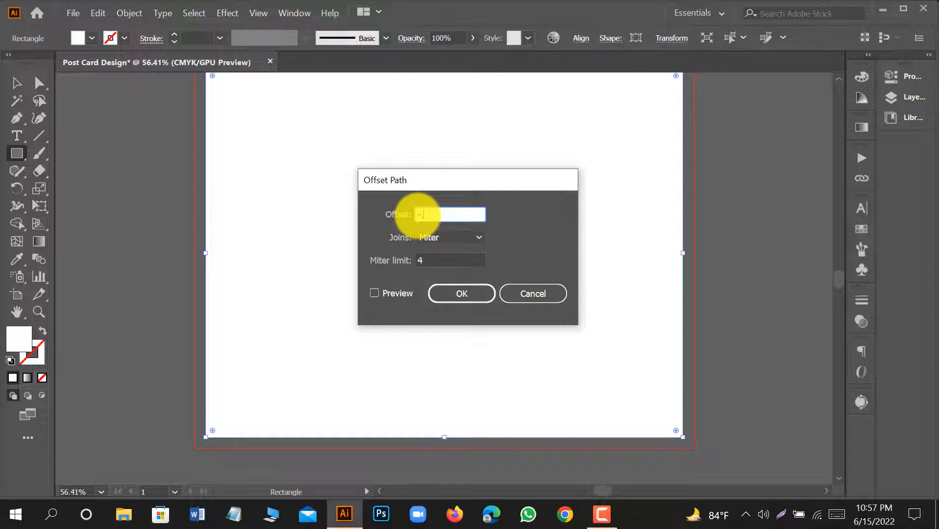
{"action": "left_click", "coordinate": [374, 293]}
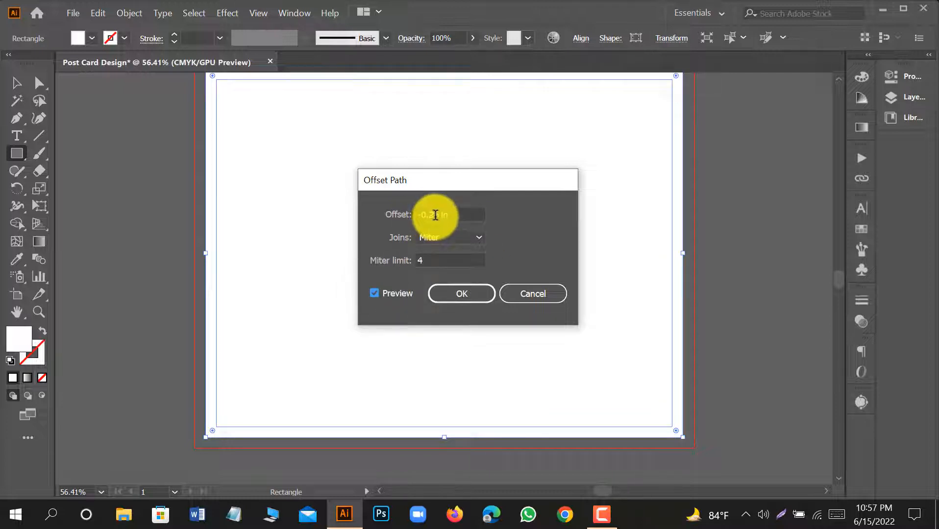
{"action": "scroll", "coordinate": [435, 215], "scroll_direction": "down", "scroll_amount": 1}
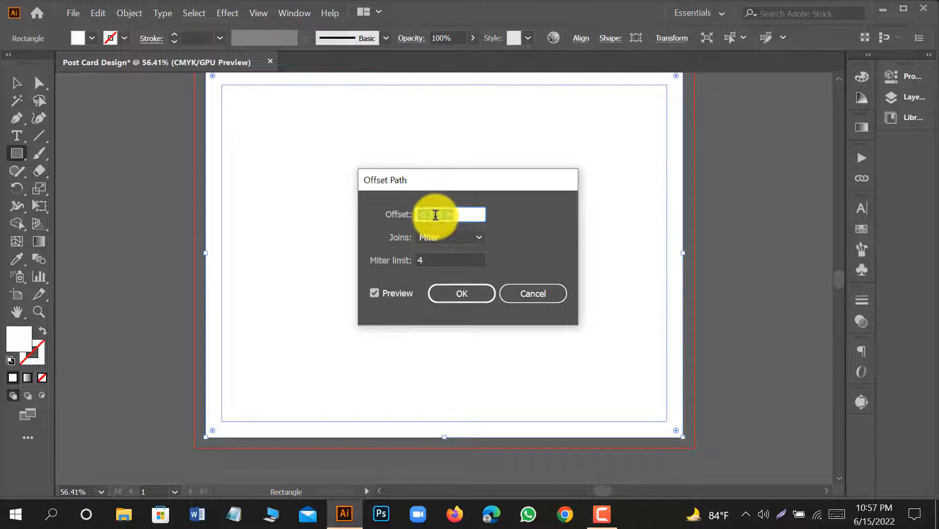
{"action": "left_click", "coordinate": [475, 292]}
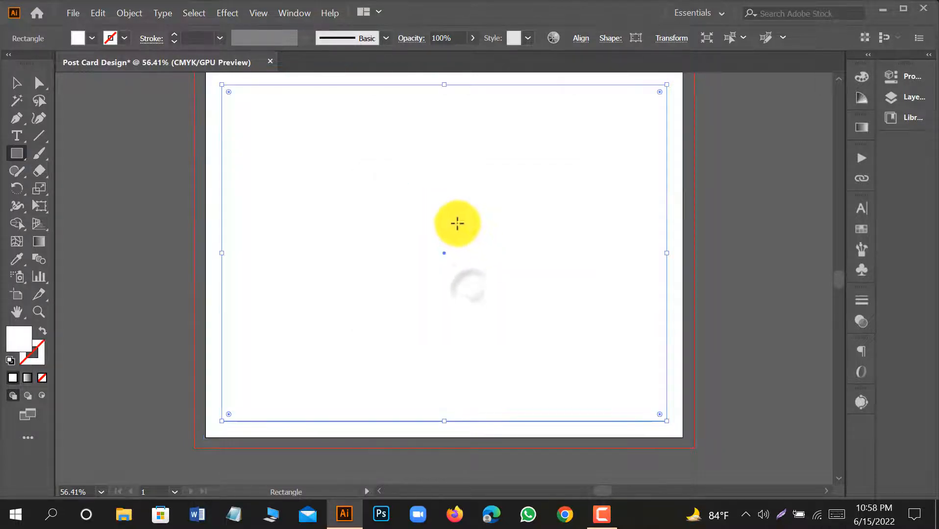
{"action": "right_click", "coordinate": [456, 222]}
{"action": "left_click", "coordinate": [526, 399]}
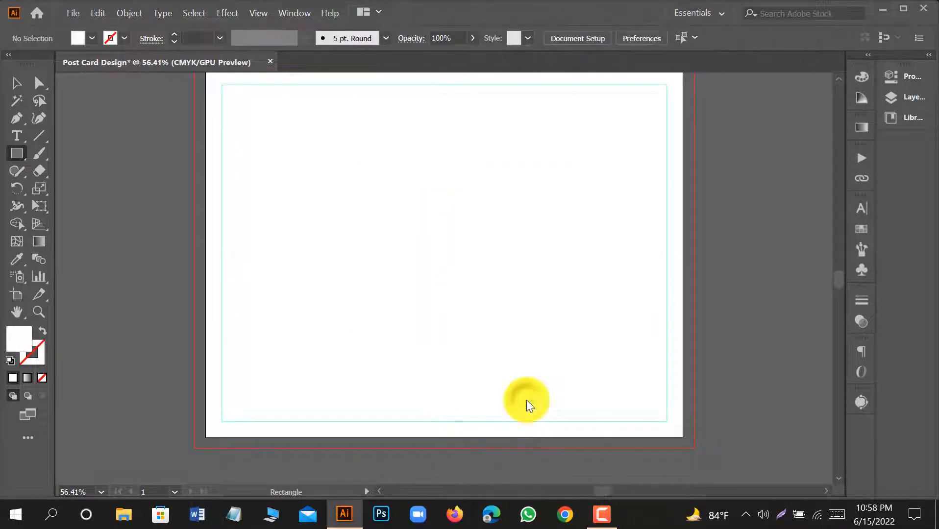
Extend the white background rectangle's upper-left corner out to the corner of the bleed line.
{"action": "left_click", "coordinate": [15, 83]}
{"action": "scroll", "coordinate": [287, 194], "scroll_direction": "up", "scroll_amount": 2}
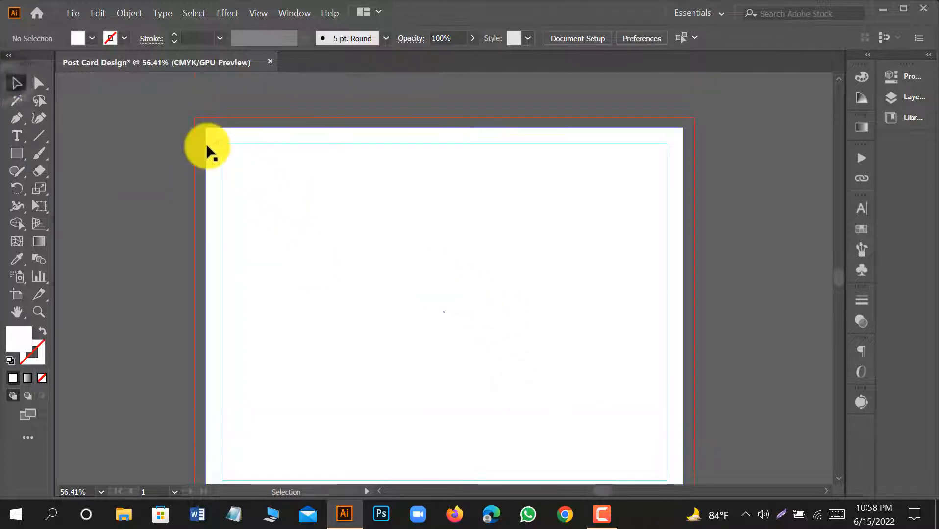
{"action": "left_click", "coordinate": [207, 143]}
{"action": "scroll", "coordinate": [180, 139], "scroll_direction": "up", "scroll_amount": 3}
{"action": "scroll", "coordinate": [180, 139], "scroll_direction": "up", "scroll_amount": 1}
{"action": "left_click_drag", "start_coordinate": [277, 196], "coordinate": [239, 157]}
{"action": "scroll", "coordinate": [214, 152], "scroll_direction": "down", "scroll_amount": 6}
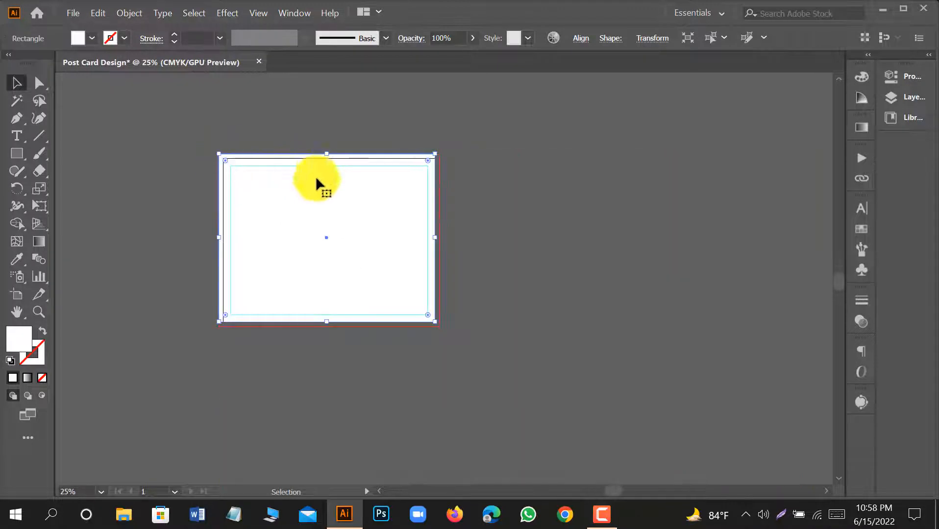
Extend the white background rectangle's lower-right corner out to the corner of the bleed line and deselect it.
{"action": "scroll", "coordinate": [454, 331], "scroll_direction": "up", "scroll_amount": 5}
{"action": "scroll", "coordinate": [280, 278], "scroll_direction": "up", "scroll_amount": 3}
{"action": "left_click_drag", "start_coordinate": [481, 265], "coordinate": [561, 346]}
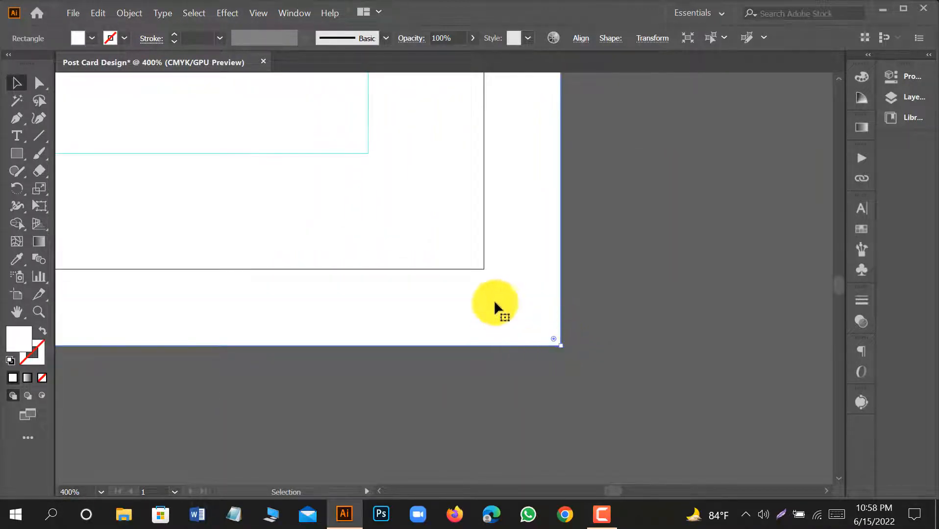
{"action": "scroll", "coordinate": [537, 283], "scroll_direction": "down", "scroll_amount": 5}
{"action": "scroll", "coordinate": [452, 279], "scroll_direction": "down", "scroll_amount": 2}
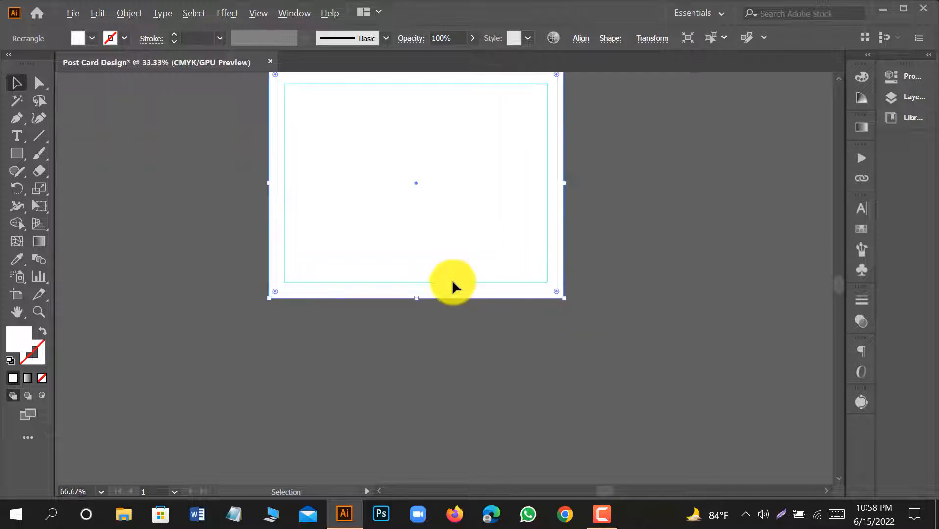
{"action": "scroll", "coordinate": [435, 254], "scroll_direction": "up", "scroll_amount": 1}
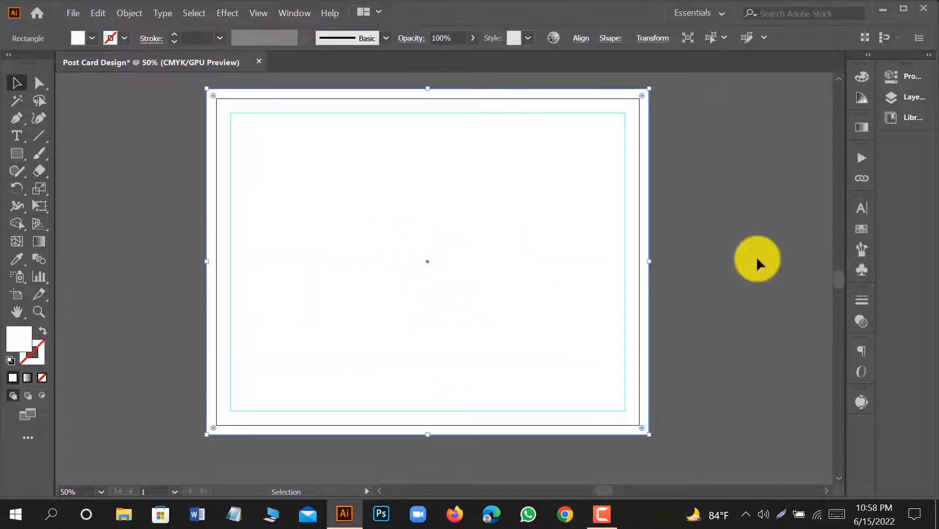
{"action": "left_click", "coordinate": [757, 258]}
Show the rulers and draw a rectangular band across the middle of the card, spanning from bleed edge to bleed edge.
{"action": "key", "text": "ctrl+r"}
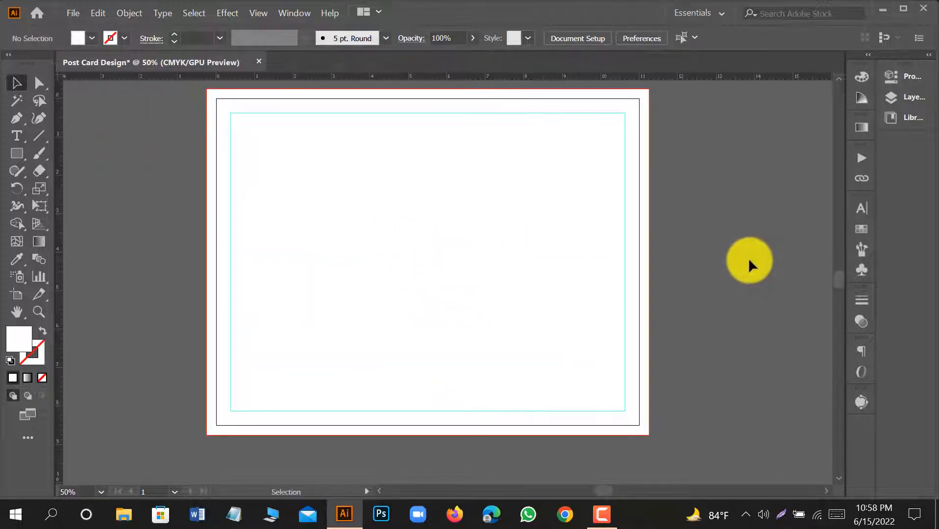
{"action": "scroll", "coordinate": [738, 253], "scroll_direction": "up", "scroll_amount": 1}
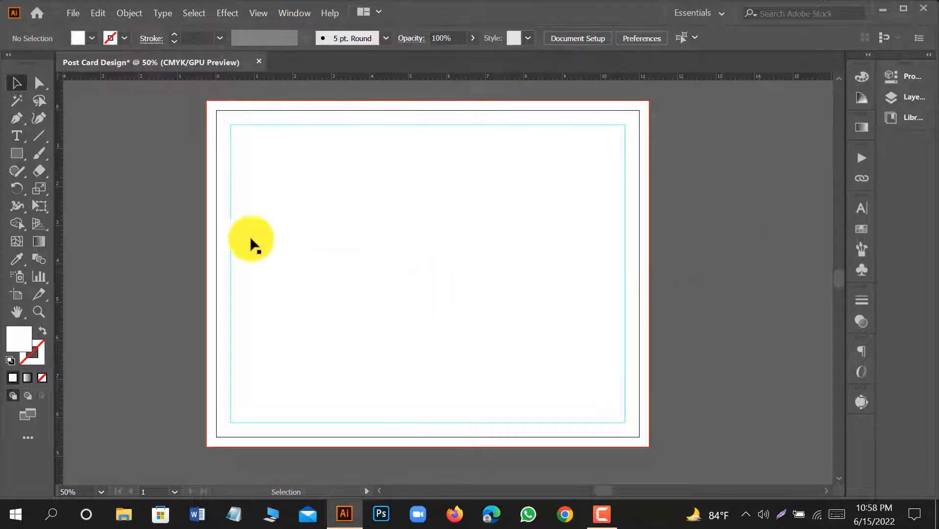
{"action": "left_click", "coordinate": [16, 154]}
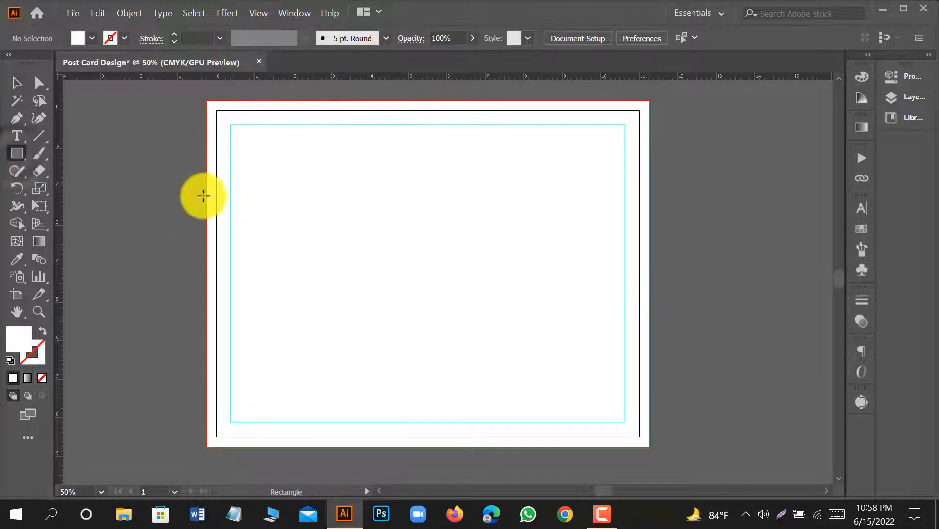
{"action": "left_click_drag", "start_coordinate": [205, 195], "coordinate": [648, 346]}
Fill the band across the middle of the card with yellow FFDF22.
{"action": "double_click", "coordinate": [20, 341]}
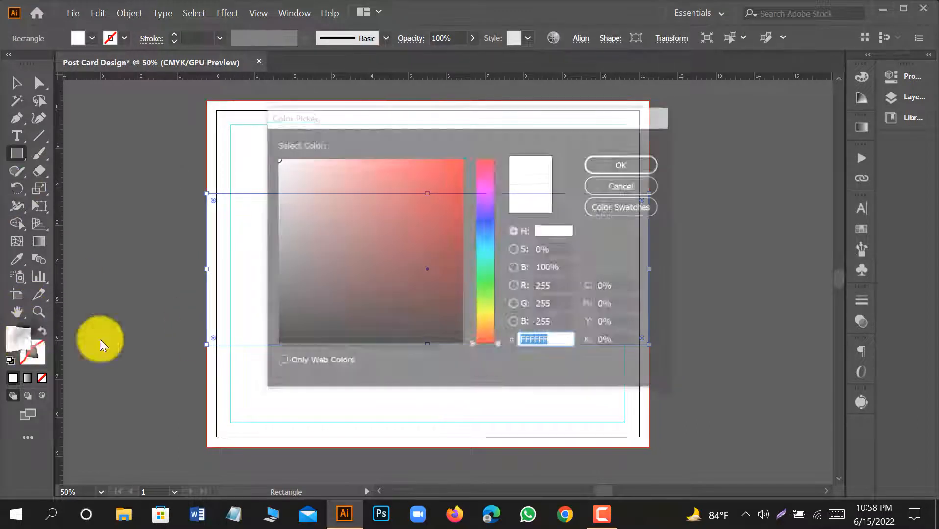
{"action": "left_click_drag", "start_coordinate": [487, 319], "coordinate": [490, 319]}
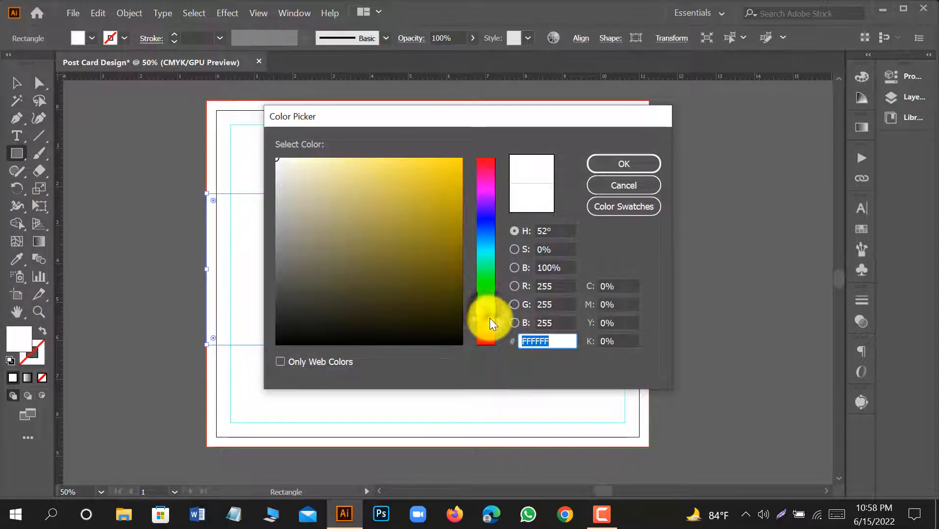
{"action": "left_click_drag", "start_coordinate": [446, 166], "coordinate": [437, 158]}
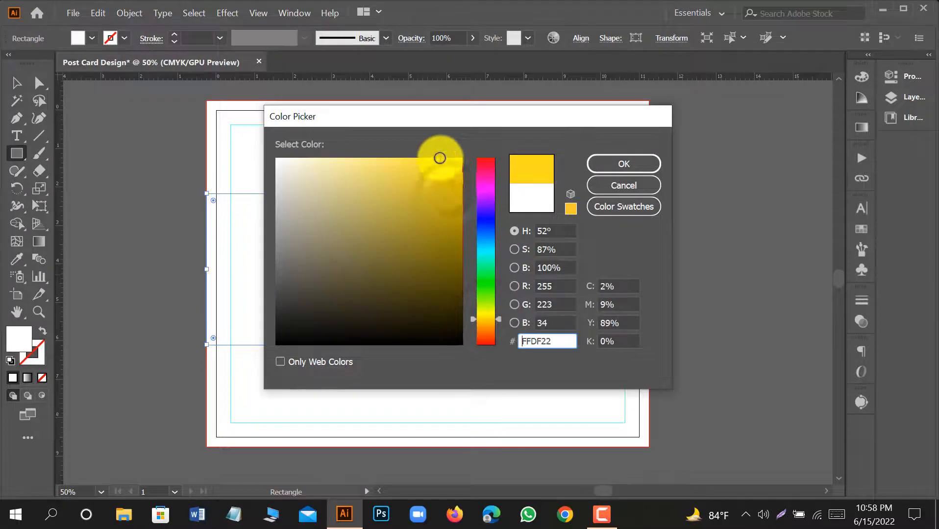
{"action": "left_click", "coordinate": [624, 169]}
Center the yellow band vertically on the artboard and deselect it.
{"action": "left_click", "coordinate": [17, 83]}
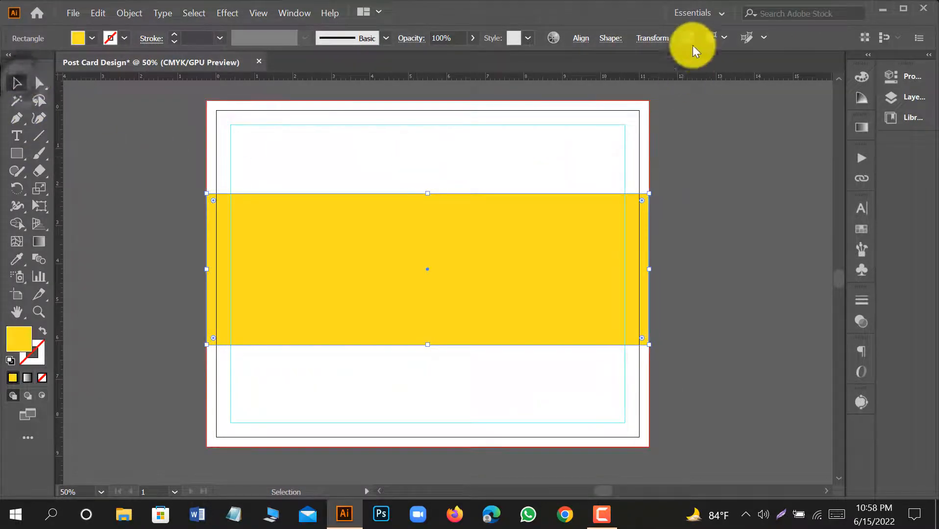
{"action": "left_click", "coordinate": [583, 38]}
{"action": "left_click", "coordinate": [553, 80]}
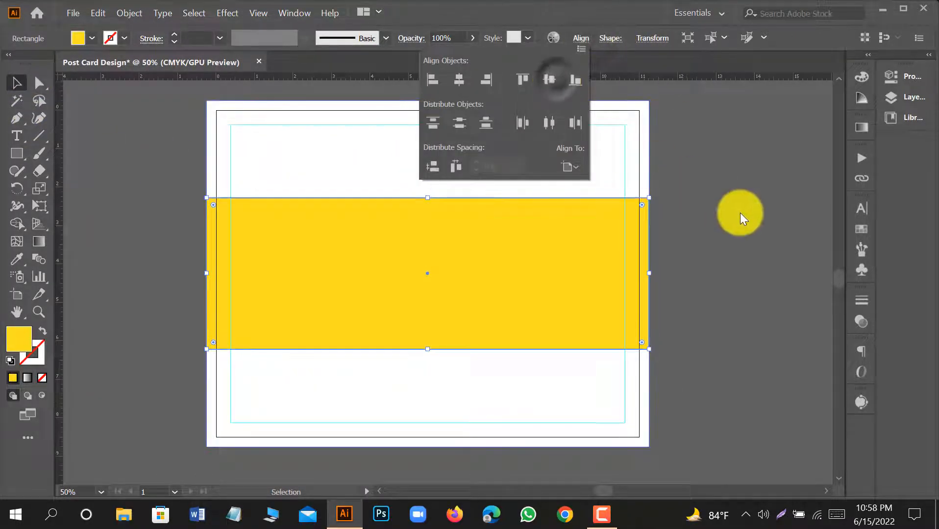
{"action": "left_click", "coordinate": [741, 214]}
{"action": "scroll", "coordinate": [696, 211], "scroll_direction": "up", "scroll_amount": 1}
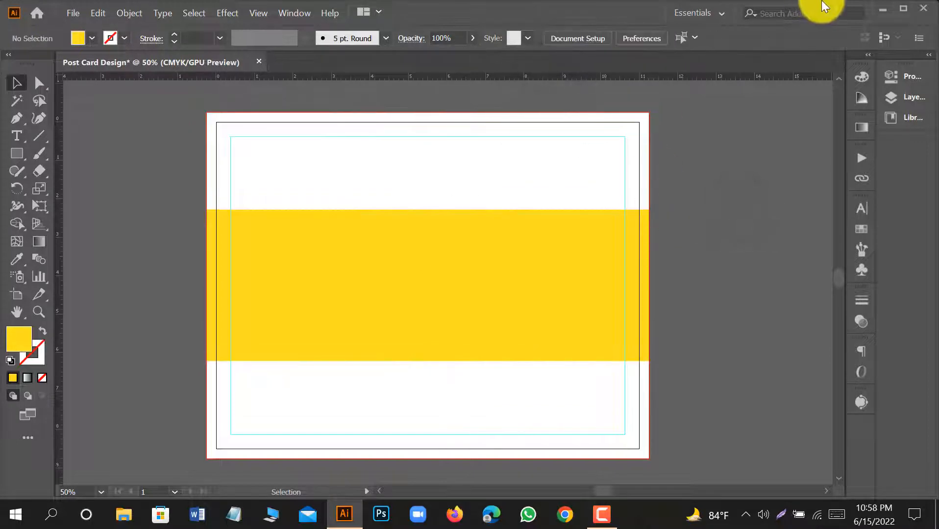
Switch to the desktop and open info.ai from the Post card design folder.
{"action": "left_click", "coordinate": [885, 10]}
{"action": "double_click", "coordinate": [461, 187]}
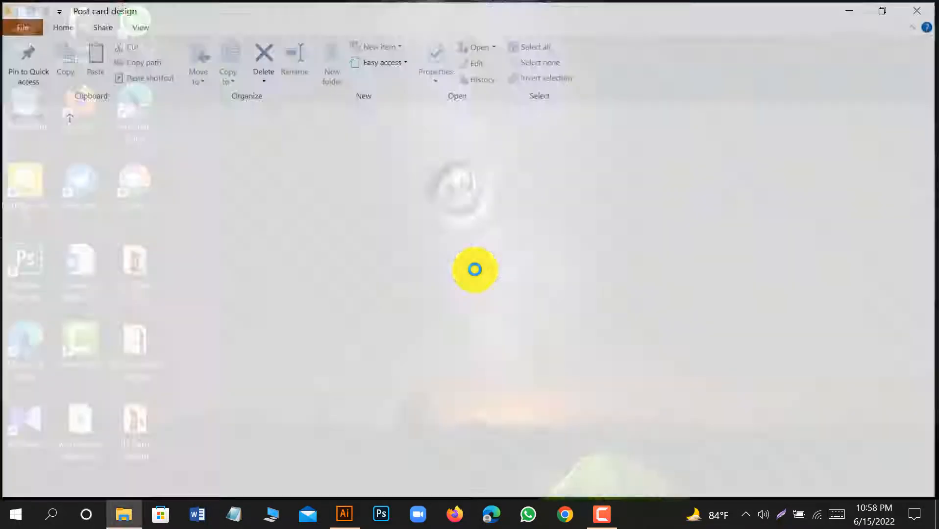
{"action": "double_click", "coordinate": [563, 199]}
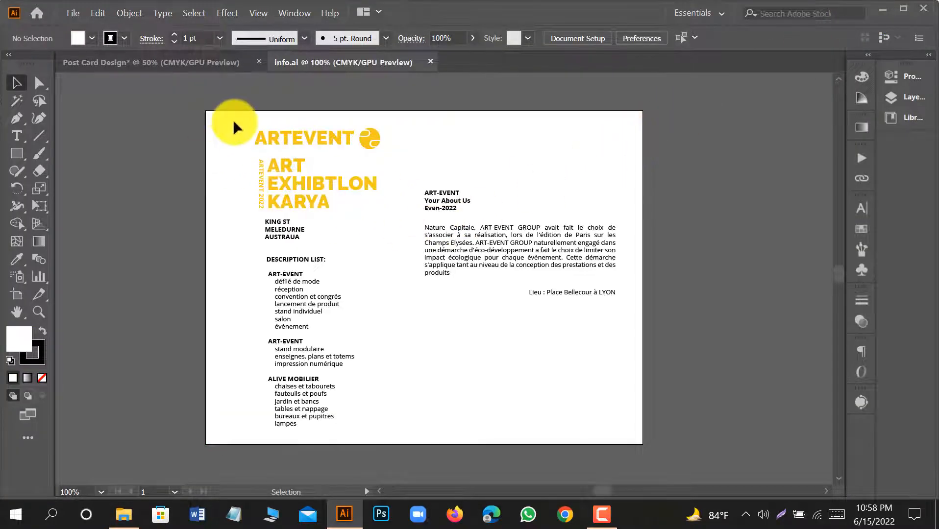
Copy the ARTEVENT logo, title and address from info.ai into Post Card Design and place them beside the artboard's left edge.
{"action": "left_click", "coordinate": [367, 209]}
{"action": "left_click_drag", "start_coordinate": [311, 183], "coordinate": [208, 165]}
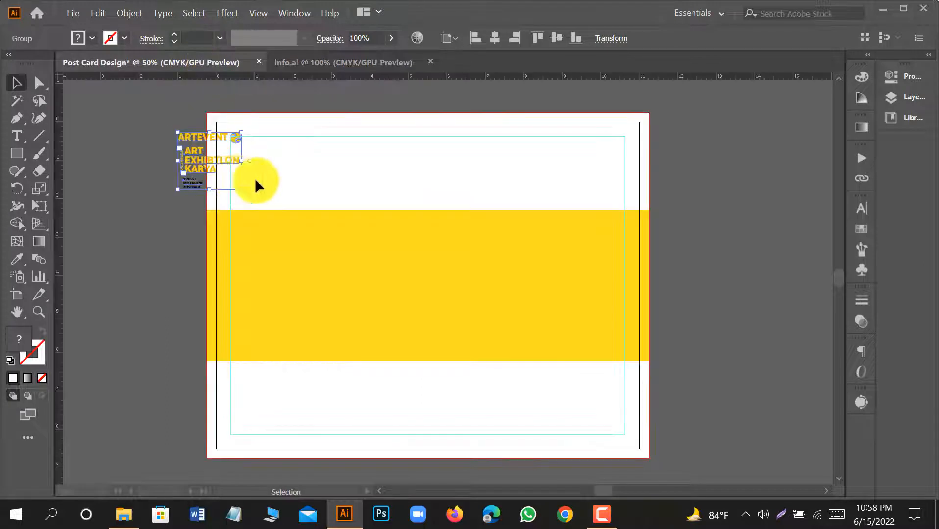
{"action": "left_click_drag", "start_coordinate": [358, 156], "coordinate": [240, 163]}
Ungroup the ARTEVENT logo and text beside the artboard and deselect them.
{"action": "right_click", "coordinate": [254, 166]}
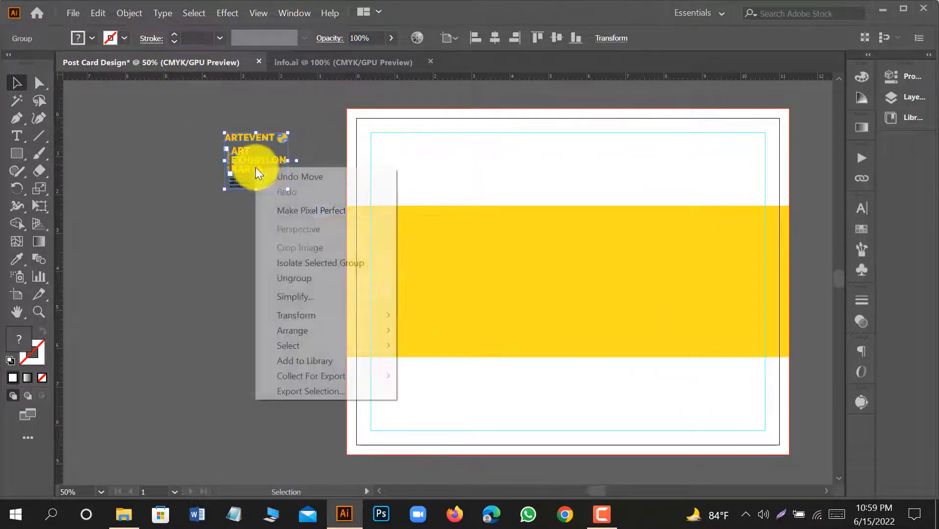
{"action": "left_click", "coordinate": [304, 273]}
{"action": "left_click", "coordinate": [250, 258]}
Recolor the yellow band with the orange-yellow sampled from the ARTEVENT logo's round symbol and leave everything deselected.
{"action": "left_click", "coordinate": [412, 277]}
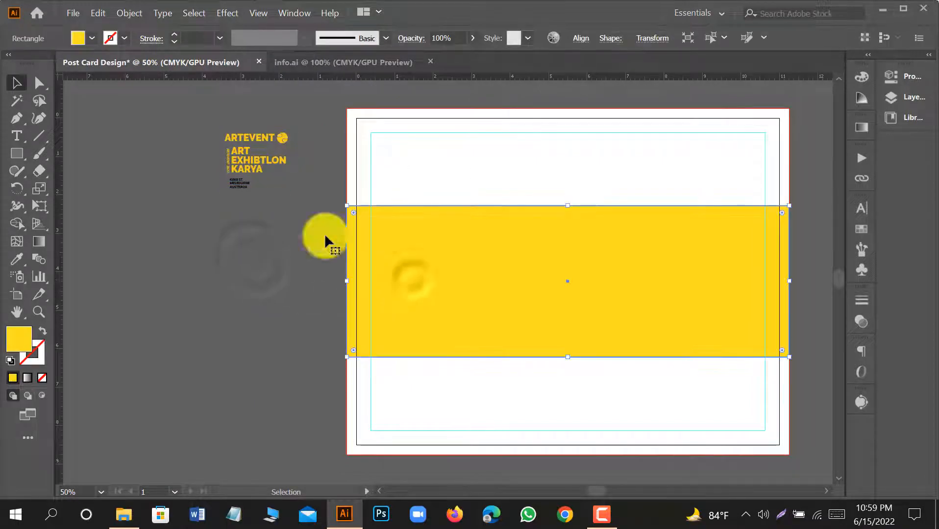
{"action": "left_click", "coordinate": [16, 259]}
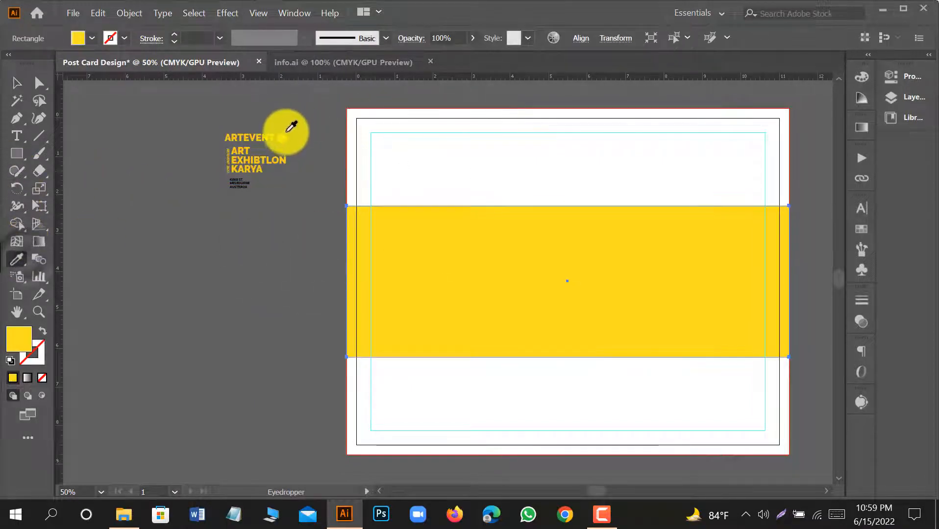
{"action": "left_click", "coordinate": [283, 138]}
{"action": "left_click", "coordinate": [18, 86]}
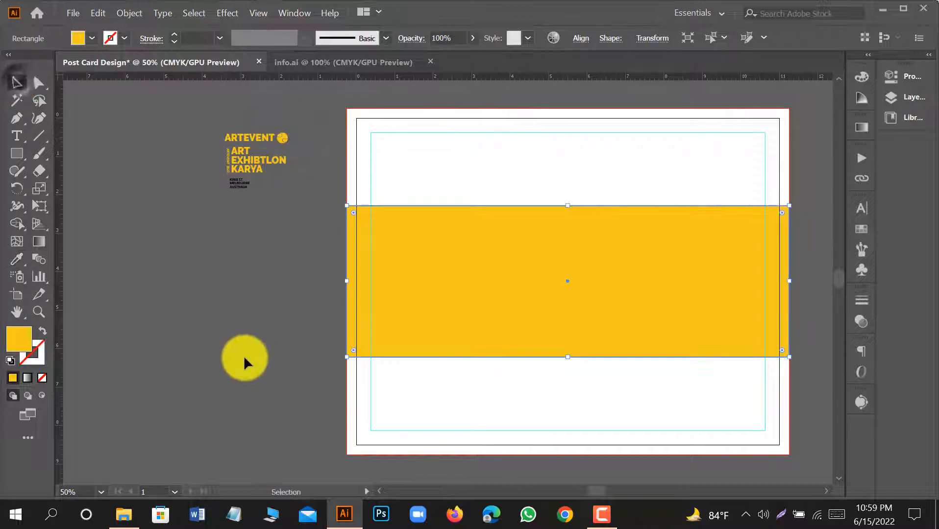
{"action": "left_click", "coordinate": [243, 358]}
{"action": "left_click_drag", "start_coordinate": [598, 328], "coordinate": [528, 313]}
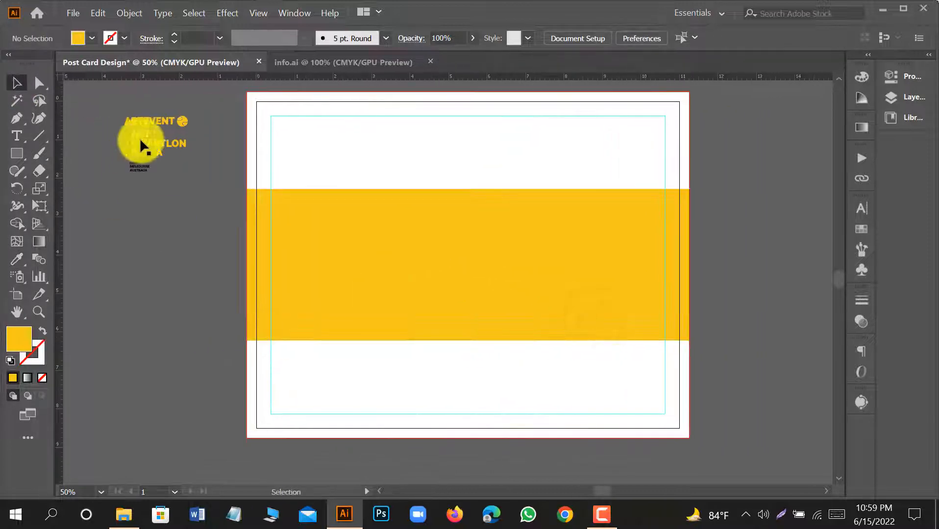
{"action": "left_click", "coordinate": [143, 133]}
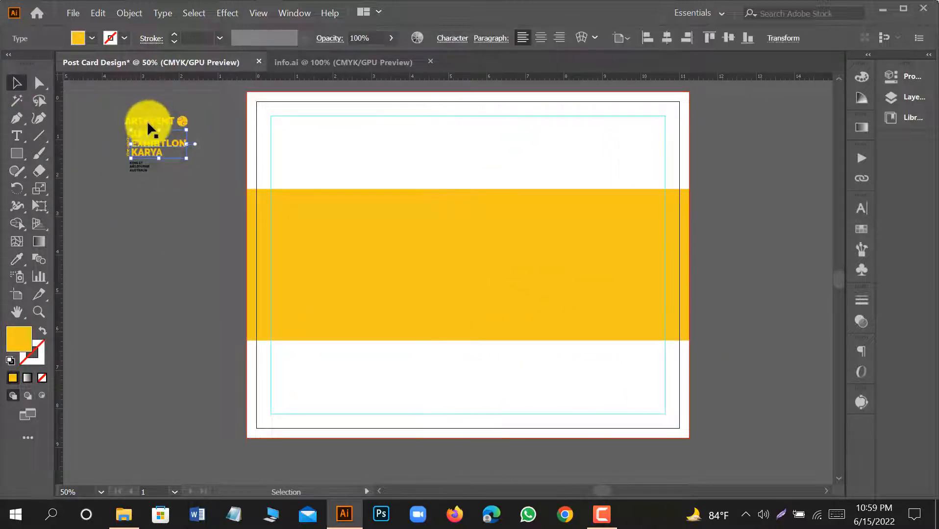
{"action": "left_click", "coordinate": [120, 102]}
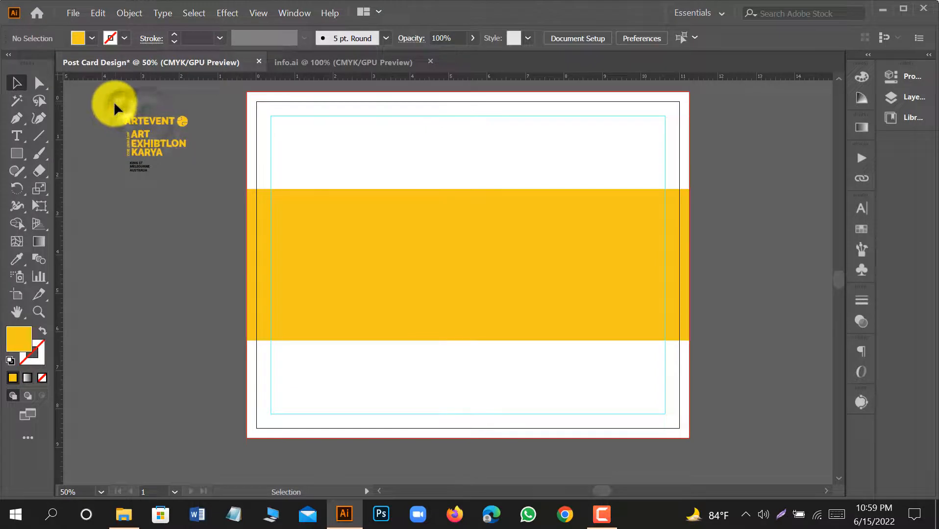
Draw a rectangle about 3.31 x 2.53 in above the band from the artboard's upper-left bleed corner and fill it with the address text's black.
{"action": "left_click", "coordinate": [17, 153]}
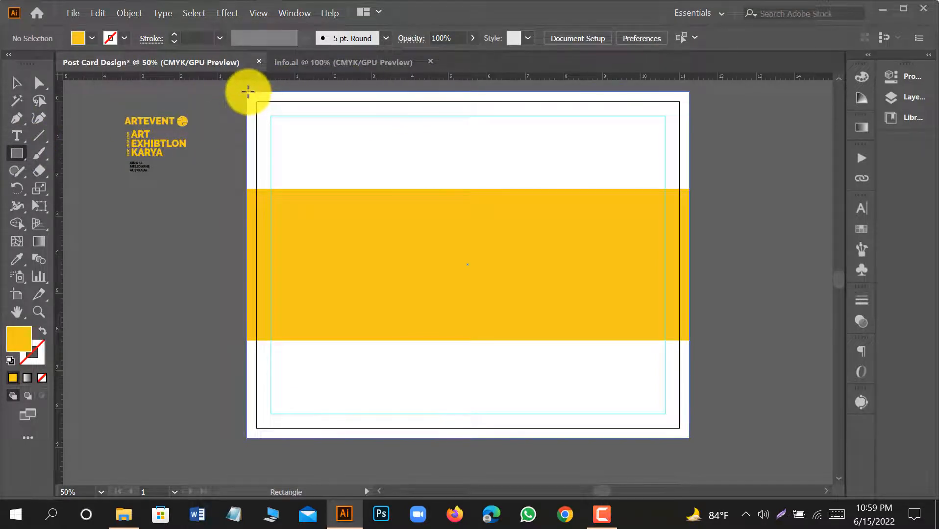
{"action": "left_click_drag", "start_coordinate": [248, 92], "coordinate": [370, 190]}
{"action": "left_click", "coordinate": [369, 190]}
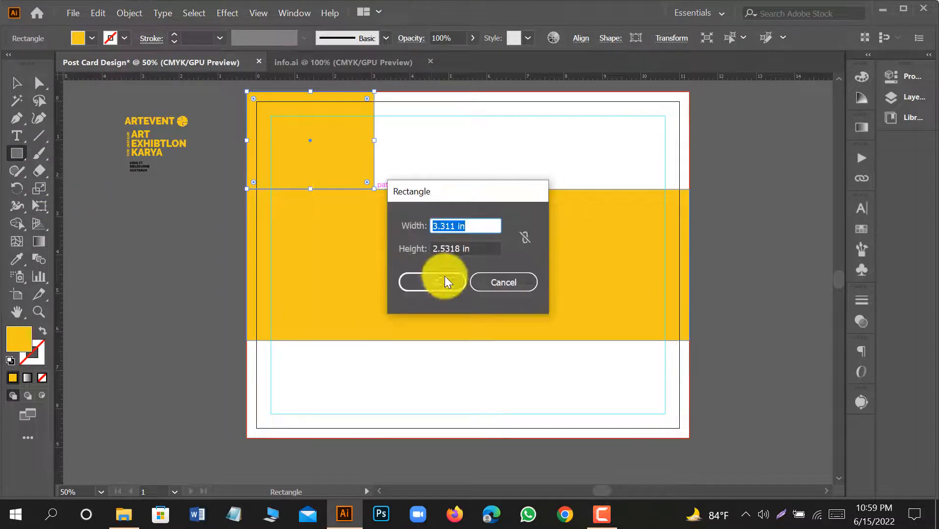
{"action": "left_click", "coordinate": [488, 280]}
{"action": "left_click", "coordinate": [18, 259]}
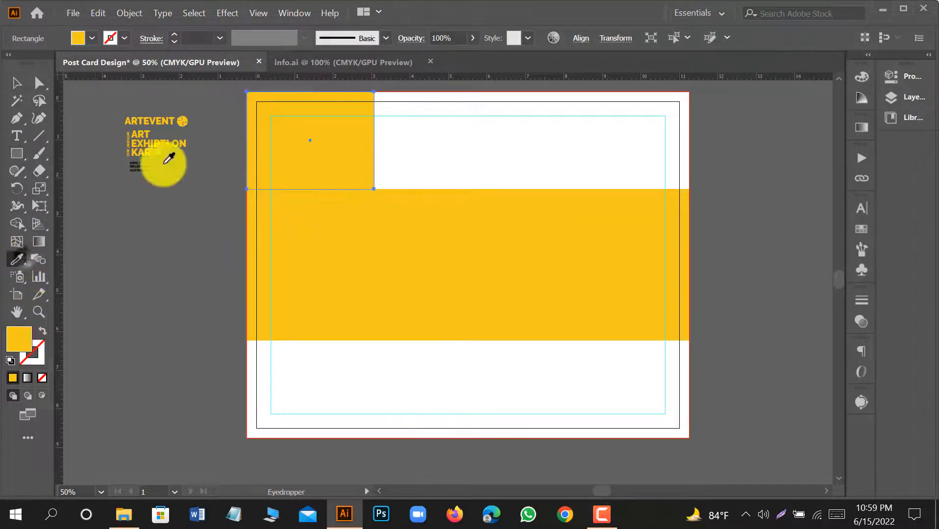
{"action": "left_click", "coordinate": [167, 159]}
{"action": "left_click", "coordinate": [17, 82]}
{"action": "left_click", "coordinate": [334, 149]}
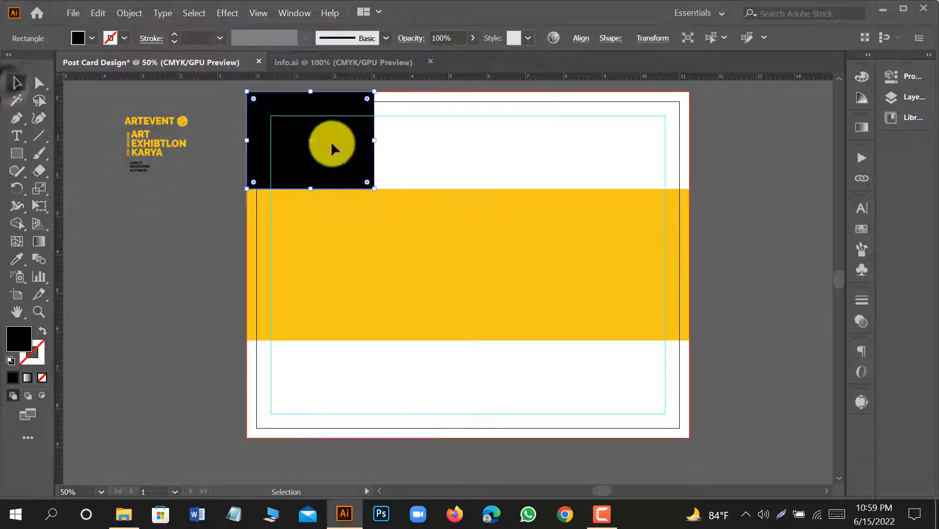
Duplicate the black rectangle directly to its right and fill the copy with a dark olive color.
{"action": "left_click_drag", "start_coordinate": [333, 148], "coordinate": [459, 152]}
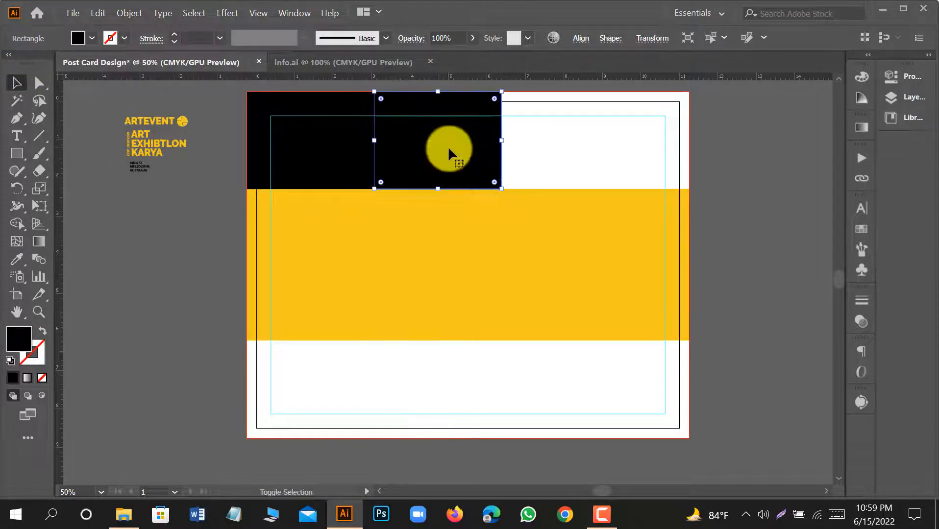
{"action": "double_click", "coordinate": [26, 337]}
{"action": "left_click_drag", "start_coordinate": [414, 326], "coordinate": [425, 300]}
{"action": "left_click", "coordinate": [615, 165]}
{"action": "left_click", "coordinate": [187, 259]}
Draw a dark olive square between the yellow band and the lower bleed edge, and duplicate it directly to its right.
{"action": "scroll", "coordinate": [187, 260], "scroll_direction": "up", "scroll_amount": 2}
{"action": "scroll", "coordinate": [415, 264], "scroll_direction": "down", "scroll_amount": 3}
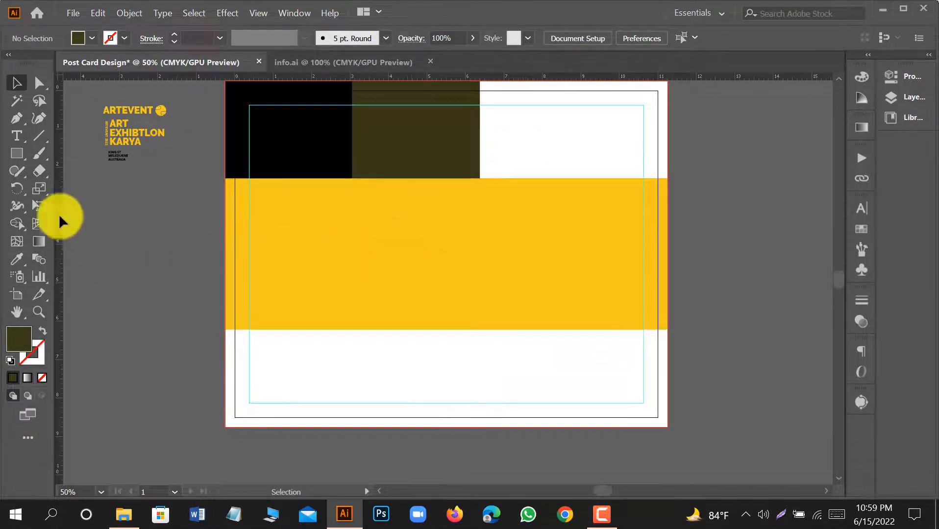
{"action": "left_click", "coordinate": [15, 155]}
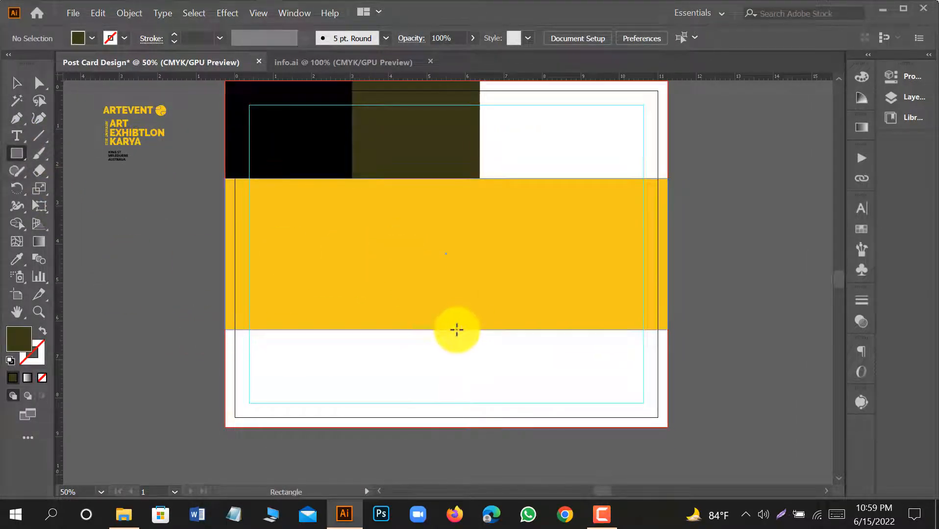
{"action": "left_click_drag", "start_coordinate": [457, 330], "coordinate": [554, 427]}
{"action": "left_click", "coordinate": [17, 82]}
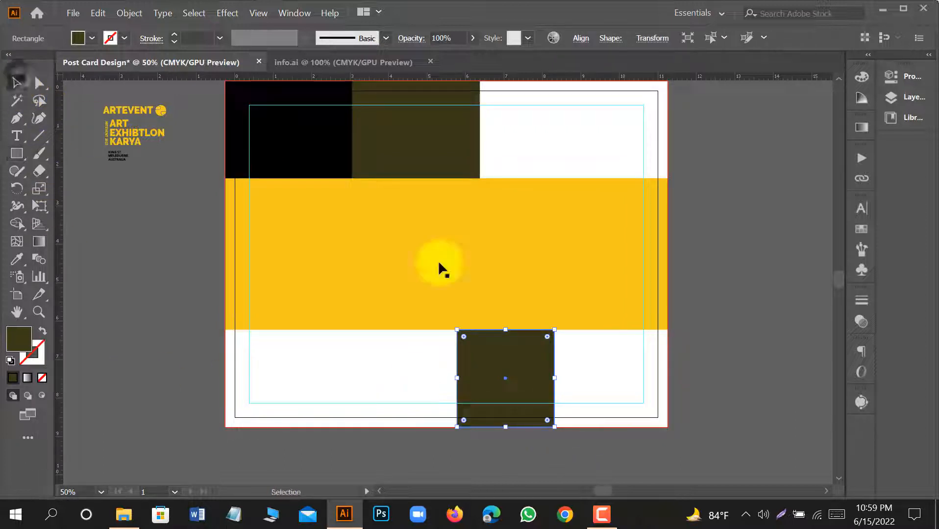
{"action": "left_click_drag", "start_coordinate": [537, 379], "coordinate": [635, 378]}
Nudge the two lower olive squares right until they meet the right bleed edge, and deselect them.
{"action": "left_click", "coordinate": [533, 381], "text": "shift"}
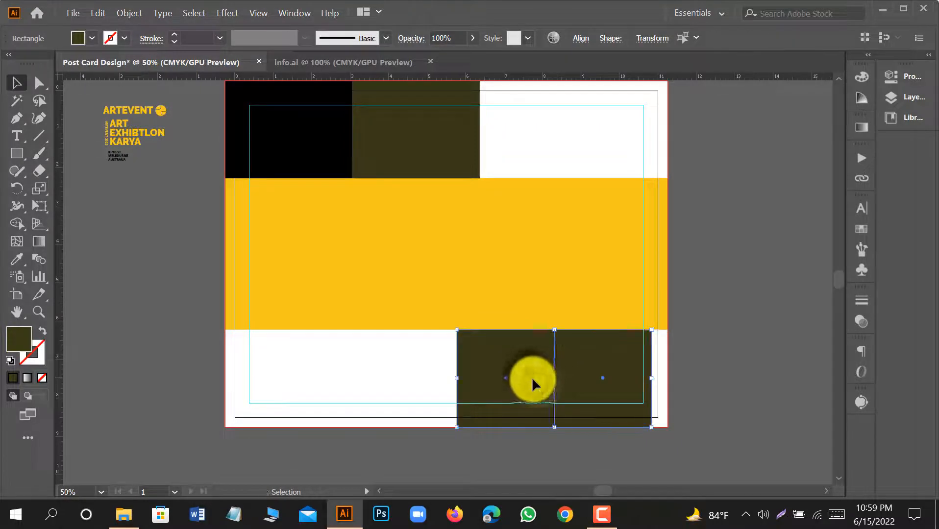
{"action": "key", "text": "Right"}
{"action": "key", "text": "Right"}
{"action": "key", "text": "Right"}
{"action": "key", "text": "Right"}
{"action": "key", "text": "Right"}
{"action": "key", "text": "Right"}
{"action": "key", "text": "Right"}
{"action": "key", "text": "Right"}
{"action": "key", "text": "Right"}
{"action": "key", "text": "Right"}
{"action": "key", "text": "Right"}
{"action": "key", "text": "Right"}
{"action": "key", "text": "Right"}
{"action": "key", "text": "Right"}
{"action": "key", "text": "Right"}
{"action": "key", "text": "Right"}
{"action": "key", "text": "Right"}
{"action": "key", "text": "Right"}
{"action": "key", "text": "Right"}
{"action": "key", "text": "Right"}
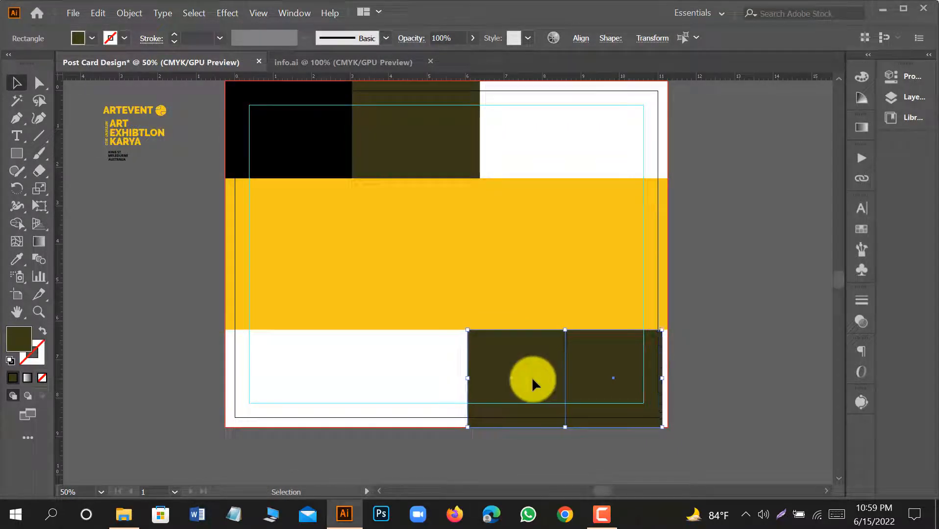
{"action": "key", "text": "Right"}
{"action": "key", "text": "Right"}
{"action": "key", "text": "Right"}
{"action": "key", "text": "Right"}
{"action": "key", "text": "Right"}
{"action": "key", "text": "Right"}
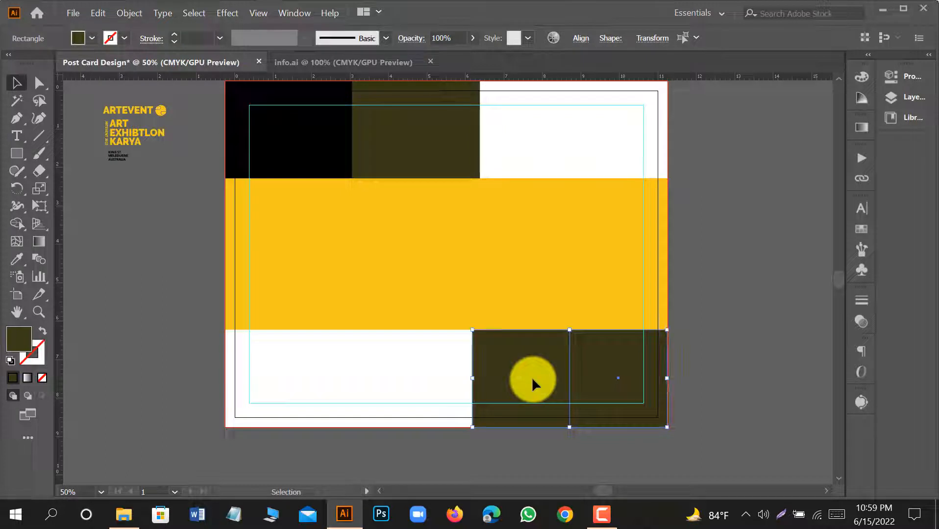
{"action": "left_click", "coordinate": [753, 369]}
Fill the left one of the two lower squares with the lighter olive 4C4918.
{"action": "left_click", "coordinate": [533, 399]}
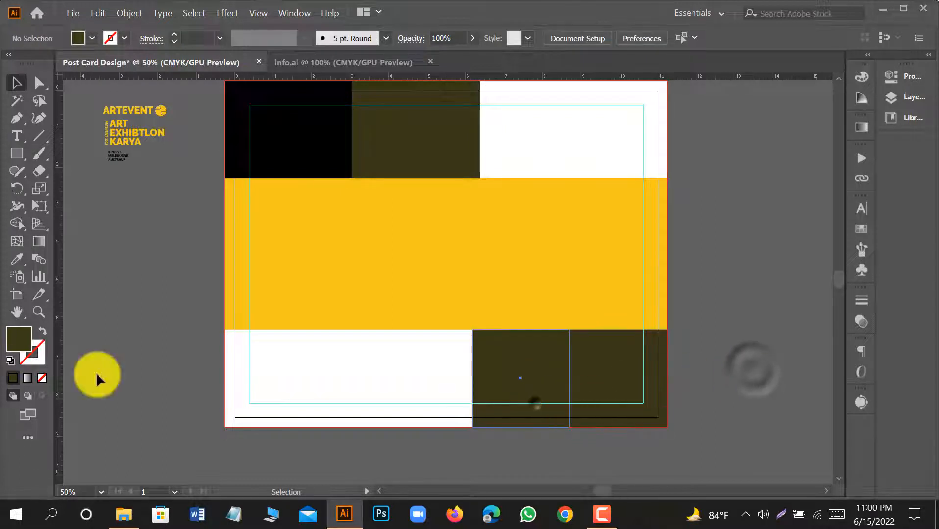
{"action": "double_click", "coordinate": [16, 347]}
{"action": "left_click", "coordinate": [403, 290]}
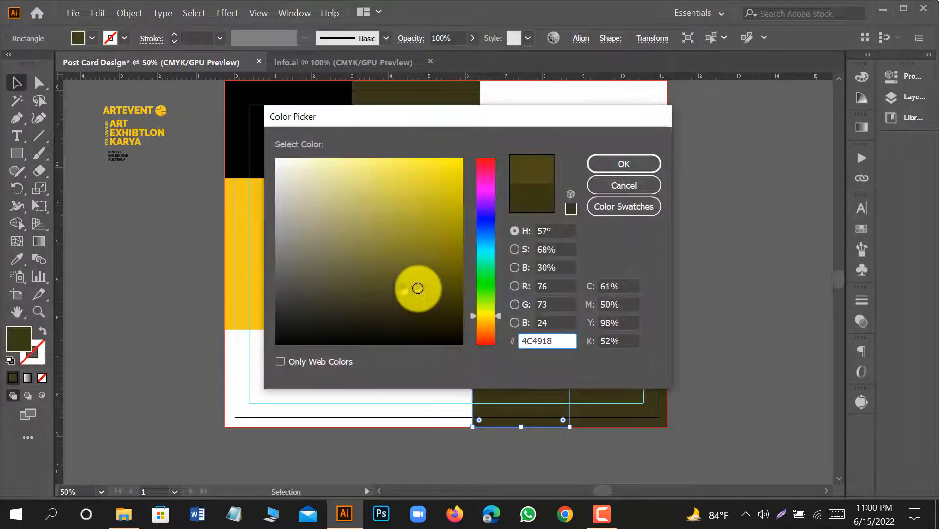
{"action": "left_click", "coordinate": [610, 166]}
Duplicate the 4C4918 square directly to its left, give the copy a slightly lighter olive fill and deselect it.
{"action": "scroll", "coordinate": [654, 276], "scroll_direction": "down", "scroll_amount": 2}
{"action": "left_click_drag", "start_coordinate": [537, 343], "coordinate": [439, 332]}
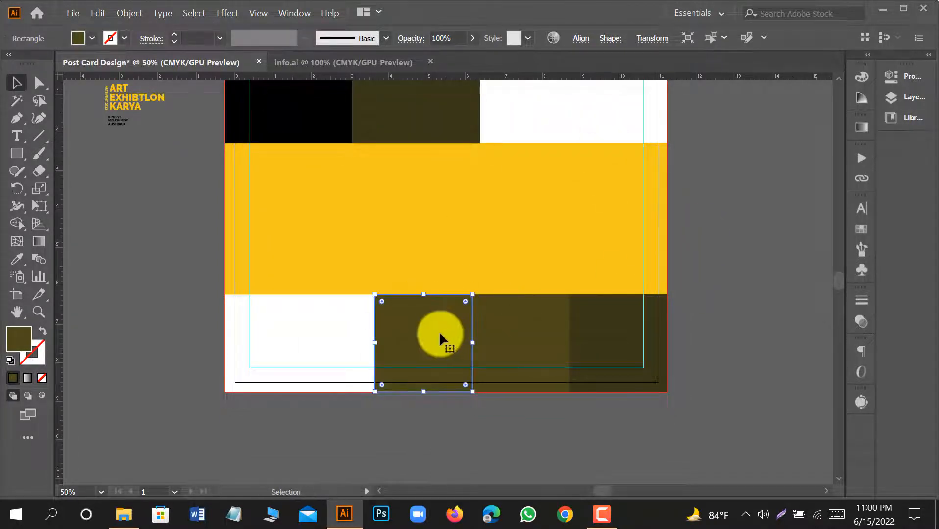
{"action": "double_click", "coordinate": [18, 342]}
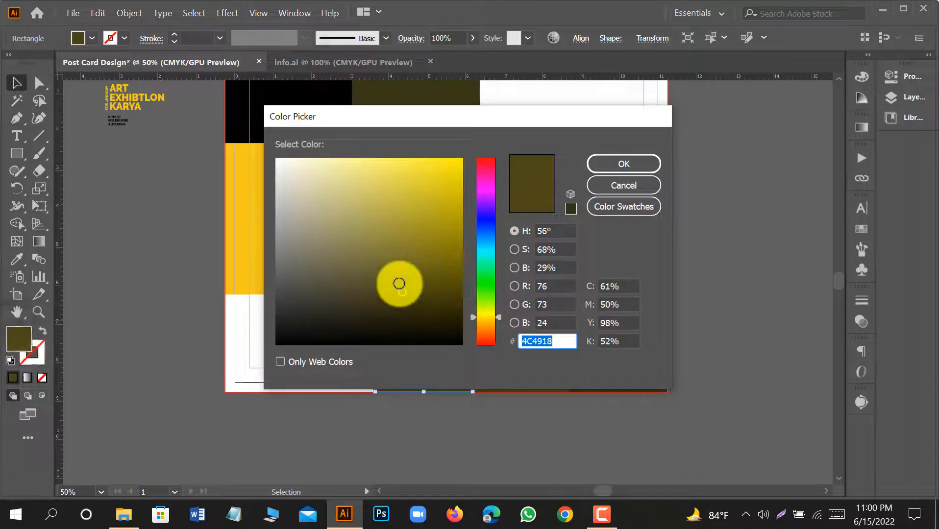
{"action": "left_click", "coordinate": [397, 281]}
{"action": "left_click", "coordinate": [610, 166]}
{"action": "left_click", "coordinate": [706, 265]}
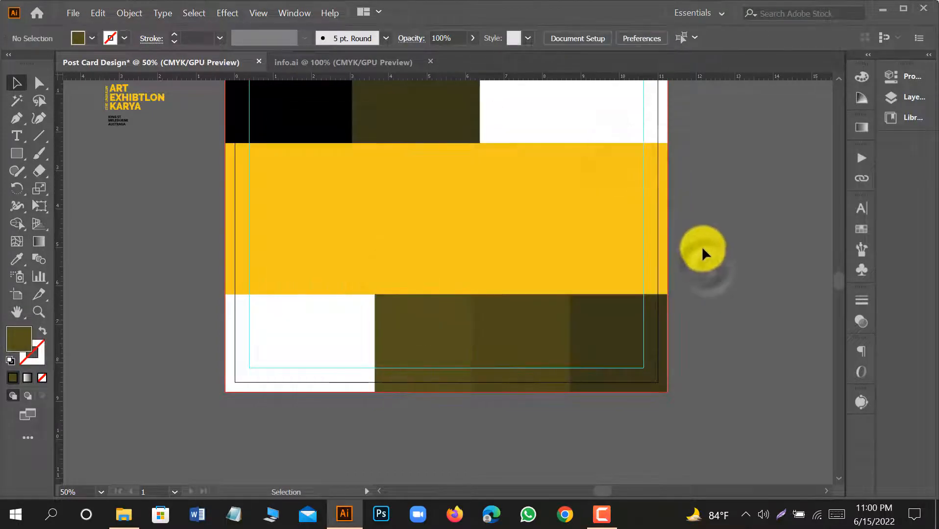
Recolor the black upper-left rectangle by sampling the neighboring dark olive and choosing a darker shade of it.
{"action": "scroll", "coordinate": [544, 314], "scroll_direction": "down", "scroll_amount": 1}
{"action": "scroll", "coordinate": [534, 353], "scroll_direction": "up", "scroll_amount": 5}
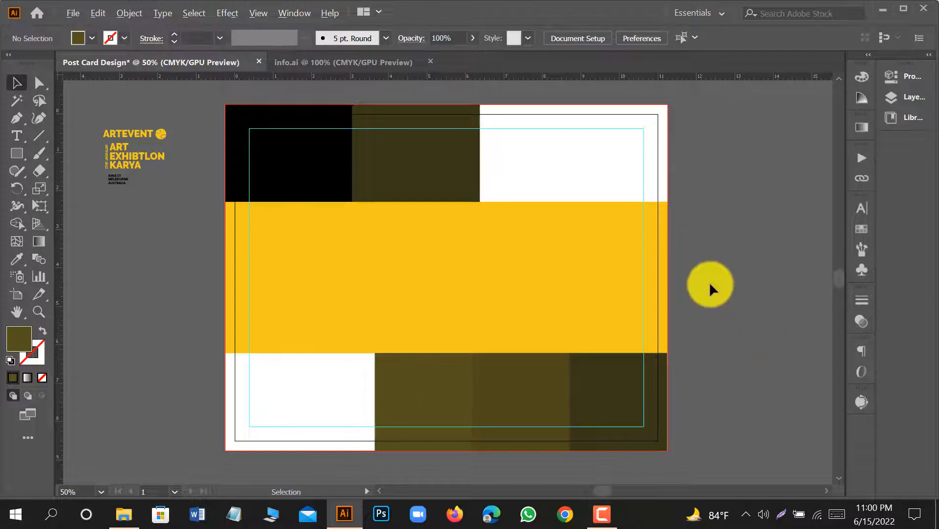
{"action": "scroll", "coordinate": [709, 282], "scroll_direction": "down", "scroll_amount": 1}
{"action": "scroll", "coordinate": [431, 221], "scroll_direction": "up", "scroll_amount": 1}
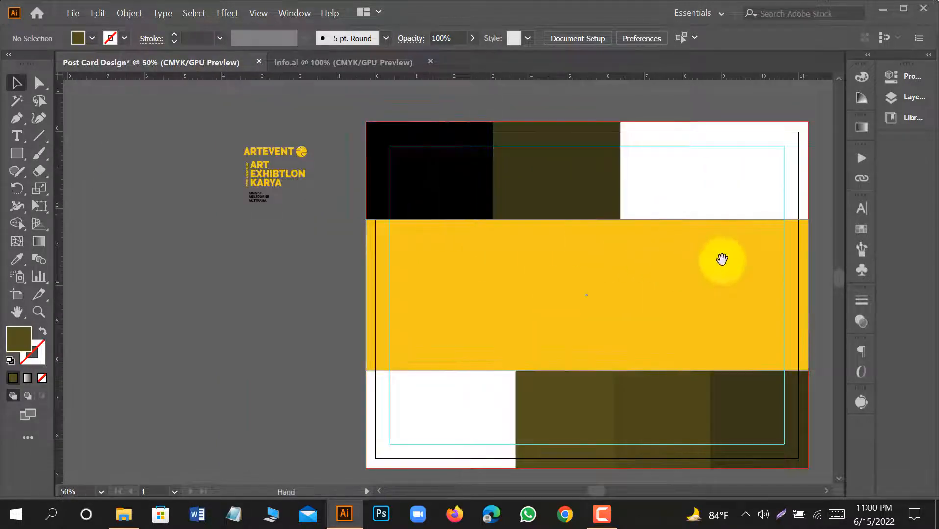
{"action": "left_click_drag", "start_coordinate": [721, 258], "coordinate": [629, 247]}
{"action": "left_click", "coordinate": [275, 194]}
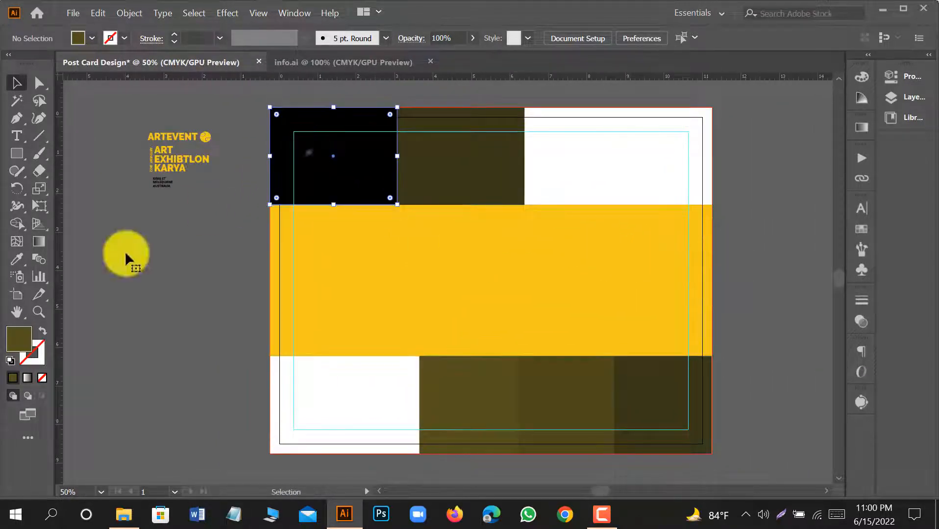
{"action": "left_click", "coordinate": [16, 259]}
{"action": "left_click", "coordinate": [480, 176]}
{"action": "double_click", "coordinate": [21, 331]}
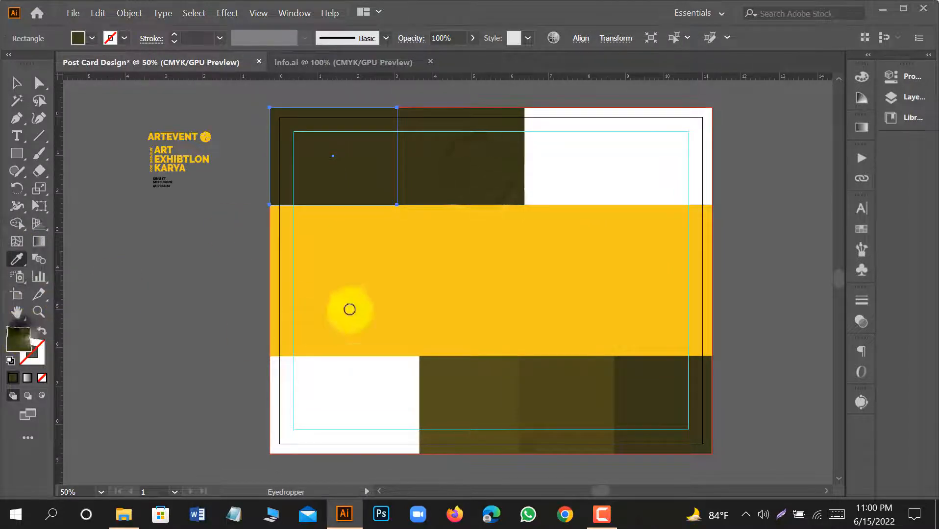
{"action": "left_click", "coordinate": [630, 166]}
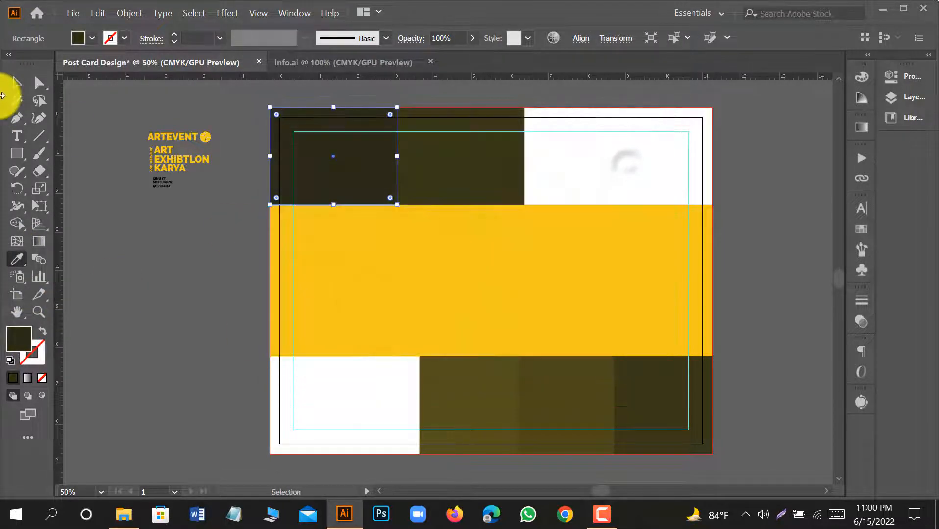
{"action": "left_click", "coordinate": [17, 82]}
{"action": "left_click", "coordinate": [254, 298]}
Place an enlarged copy of the ARTEVENT logo in the white area above the band, near the right margin guide.
{"action": "left_click_drag", "start_coordinate": [510, 276], "coordinate": [463, 282]}
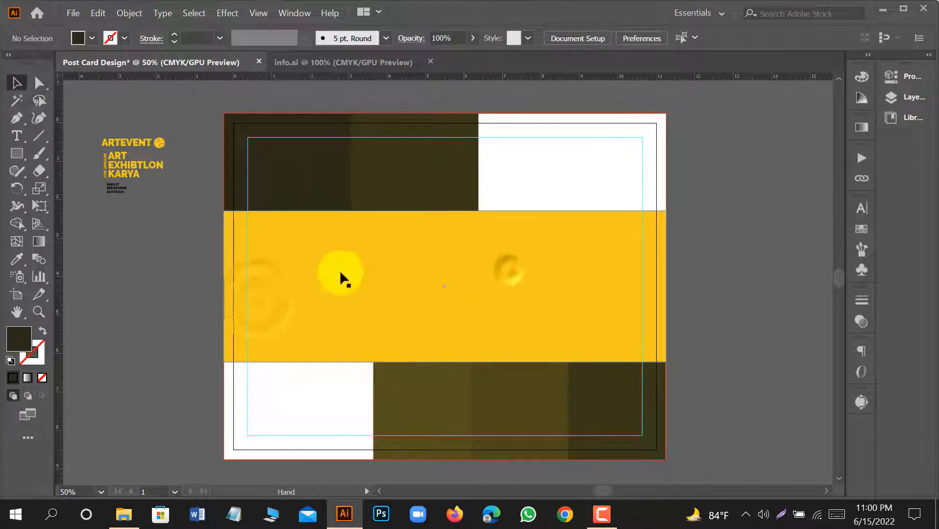
{"action": "left_click_drag", "start_coordinate": [173, 147], "coordinate": [619, 185]}
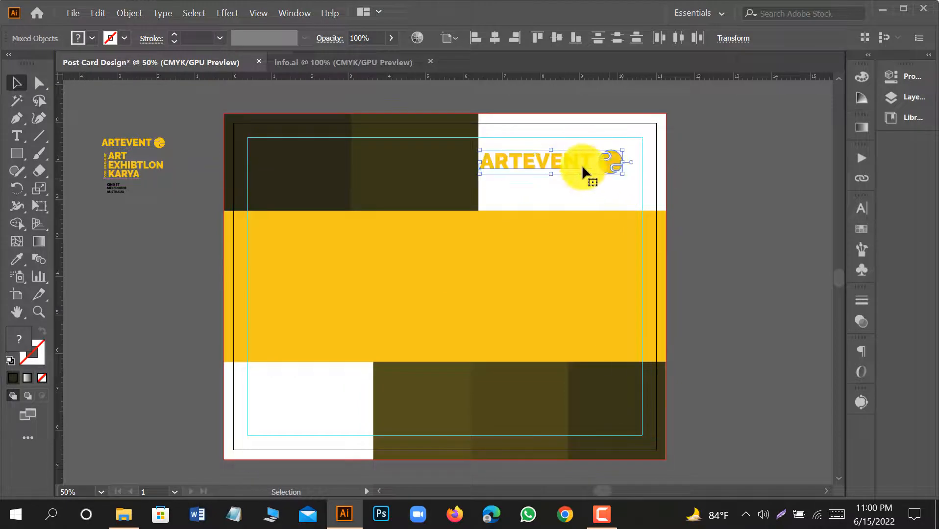
{"action": "key", "text": "Right"}
{"action": "key", "text": "Right"}
{"action": "key", "text": "Right"}
{"action": "key", "text": "Right"}
{"action": "key", "text": "Right"}
{"action": "key", "text": "Right"}
{"action": "key", "text": "Right"}
{"action": "key", "text": "Right"}
{"action": "key", "text": "Right"}
{"action": "key", "text": "Right"}
{"action": "key", "text": "Right"}
{"action": "key", "text": "Right"}
{"action": "key", "text": "Right"}
{"action": "key", "text": "Right"}
{"action": "key", "text": "Right"}
{"action": "key", "text": "Right"}
{"action": "key", "text": "Right"}
{"action": "key", "text": "Right"}
{"action": "key", "text": "Right"}
{"action": "key", "text": "Right"}
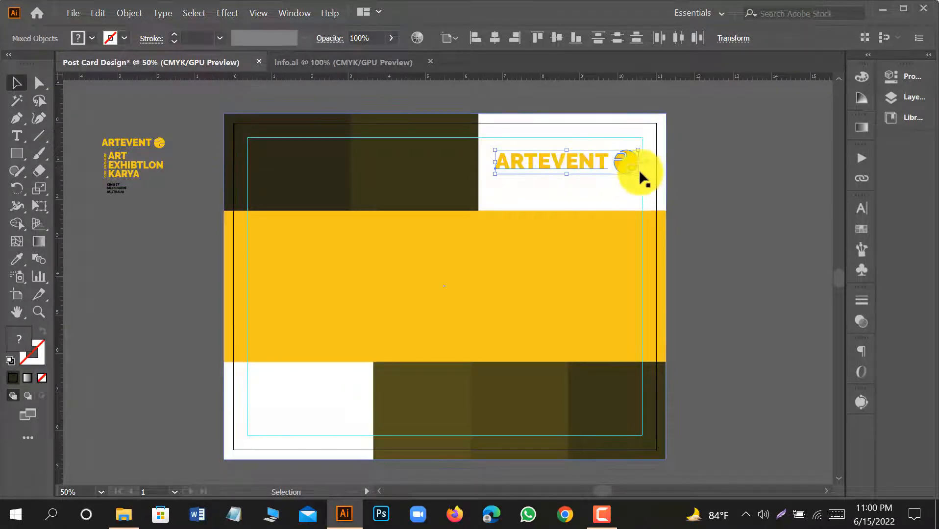
{"action": "left_click_drag", "start_coordinate": [640, 175], "coordinate": [646, 181]}
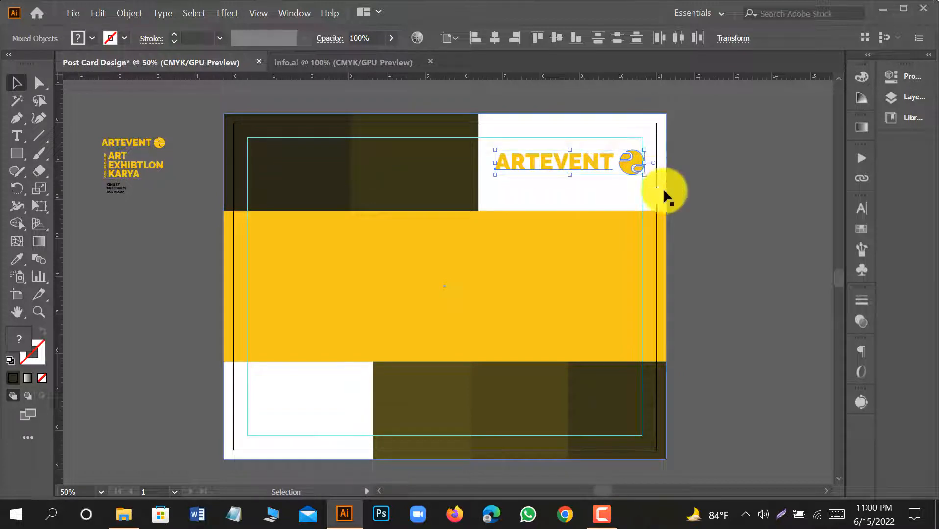
Group the enlarged ARTEVENT lettering with its round symbol.
{"action": "right_click", "coordinate": [635, 157]}
{"action": "left_click", "coordinate": [671, 257]}
{"action": "left_click", "coordinate": [755, 187]}
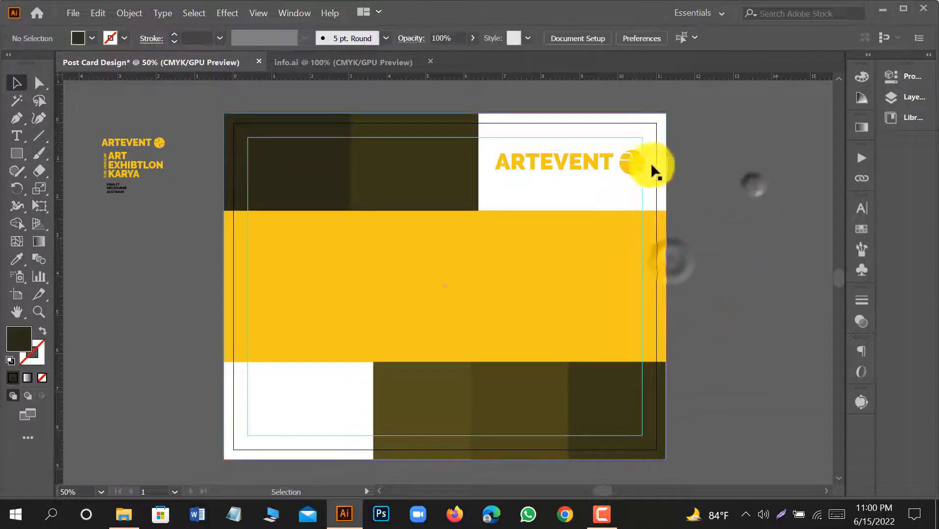
{"action": "left_click", "coordinate": [637, 156]}
{"action": "left_click", "coordinate": [689, 193]}
Ungroup the enlarged ARTEVENT logo and select only its round symbol.
{"action": "scroll", "coordinate": [676, 192], "scroll_direction": "down", "scroll_amount": 2}
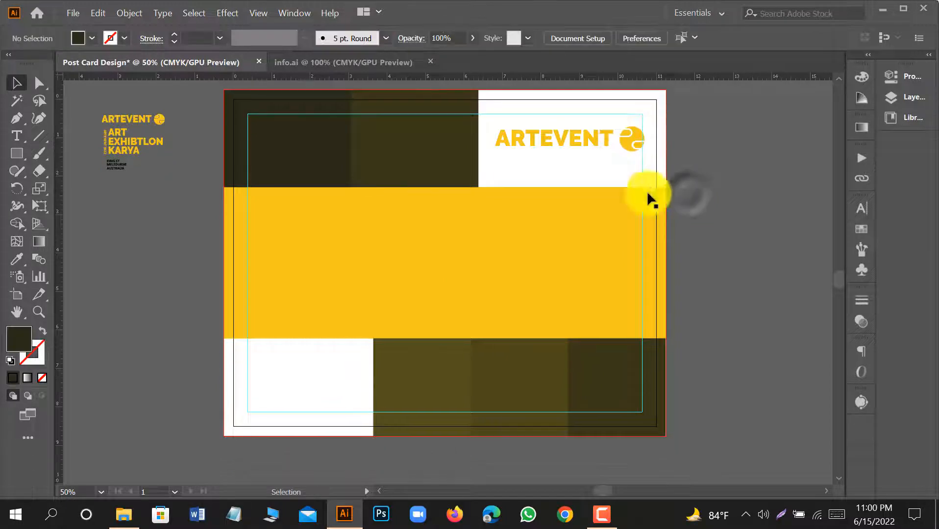
{"action": "right_click", "coordinate": [625, 142]}
{"action": "left_click", "coordinate": [657, 247]}
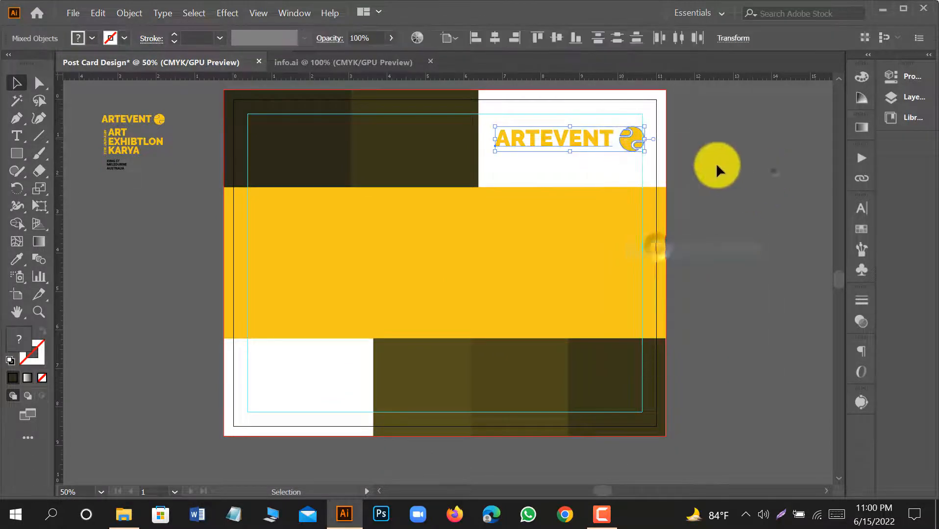
{"action": "left_click", "coordinate": [637, 133]}
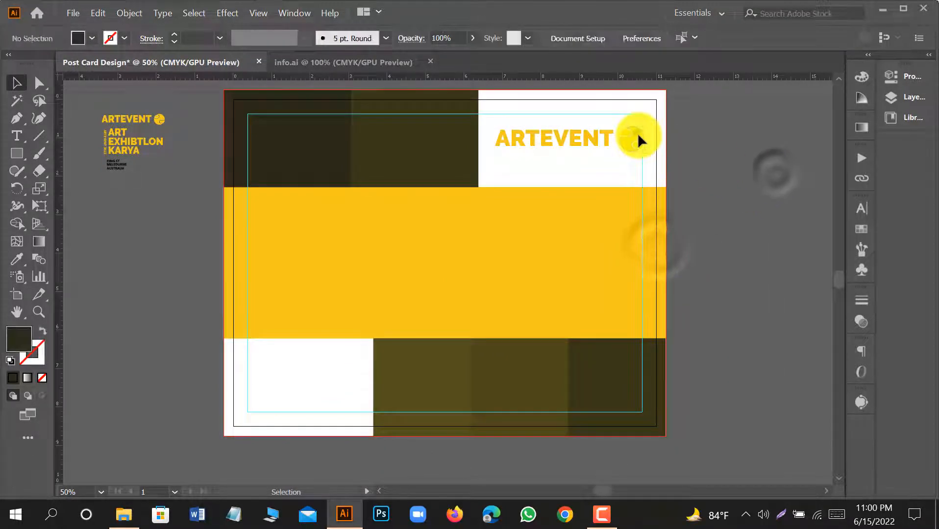
{"action": "left_click", "coordinate": [684, 161]}
{"action": "scroll", "coordinate": [581, 172], "scroll_direction": "up", "scroll_amount": 1}
{"action": "left_click_drag", "start_coordinate": [552, 146], "coordinate": [602, 170]}
{"action": "key", "text": "ctrl+z"}
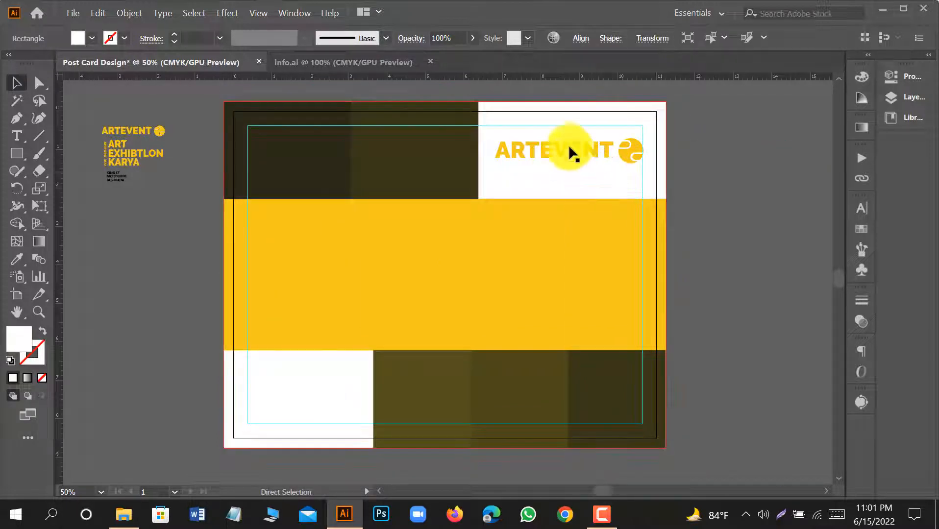
Align the enlarged ARTEVENT lettering and symbol vertically to the center of the adjacent dark olive rectangle.
{"action": "key", "text": "ctrl+shift+a"}
{"action": "left_click", "coordinate": [566, 154]}
{"action": "left_click", "coordinate": [624, 152], "text": "shift"}
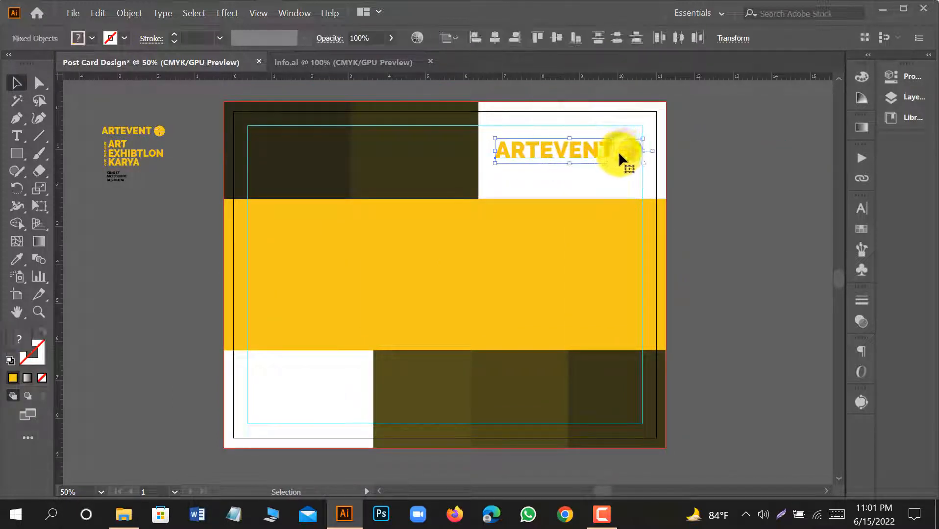
{"action": "left_click", "coordinate": [443, 153], "text": "shift"}
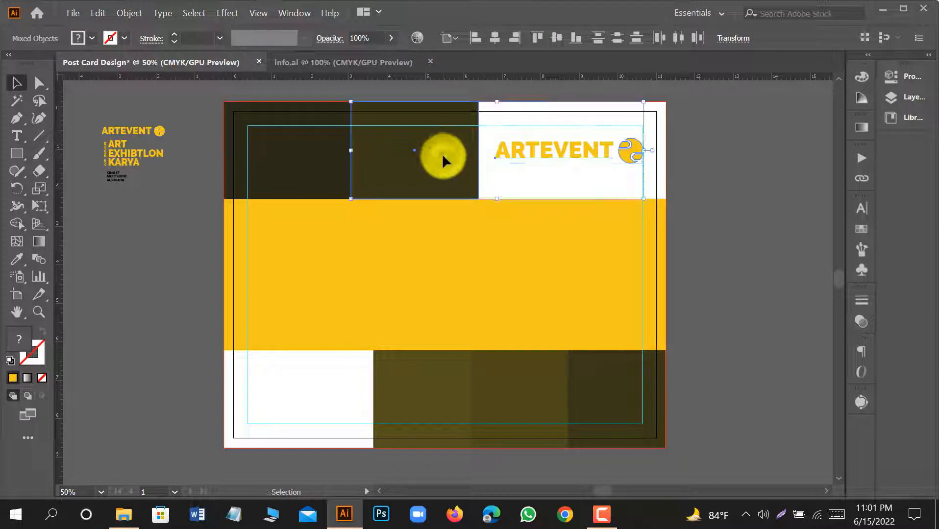
{"action": "left_click", "coordinate": [443, 153]}
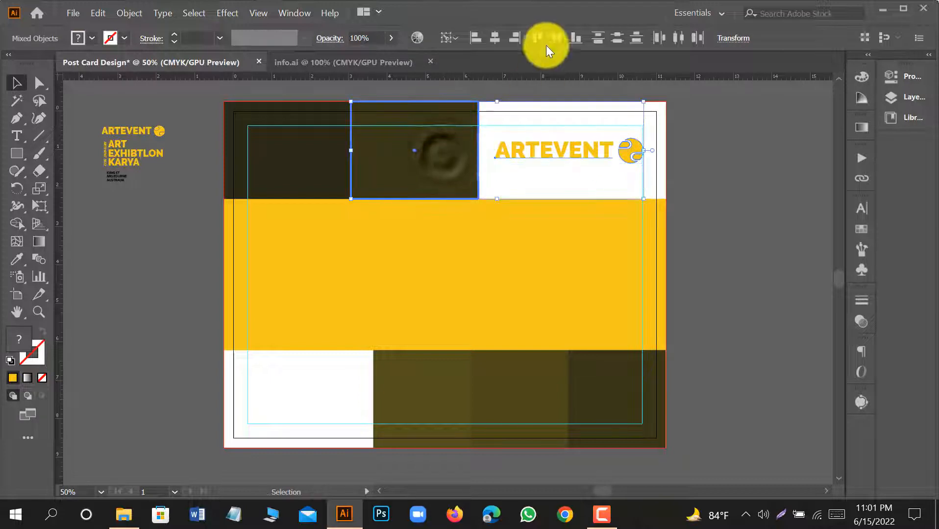
{"action": "left_click", "coordinate": [702, 190]}
Duplicate the orange-yellow band in place and narrow the copy from its right edge to about 5.67 in wide.
{"action": "scroll", "coordinate": [664, 215], "scroll_direction": "down", "scroll_amount": 1}
{"action": "scroll", "coordinate": [470, 260], "scroll_direction": "up", "scroll_amount": 1}
{"action": "scroll", "coordinate": [312, 284], "scroll_direction": "up", "scroll_amount": 2}
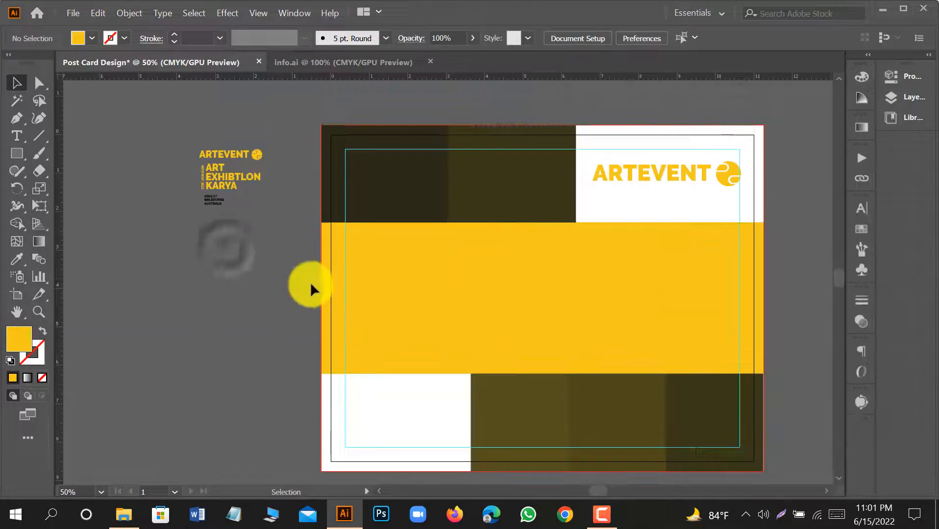
{"action": "scroll", "coordinate": [310, 281], "scroll_direction": "down", "scroll_amount": 2}
{"action": "scroll", "coordinate": [223, 243], "scroll_direction": "down", "scroll_amount": 1}
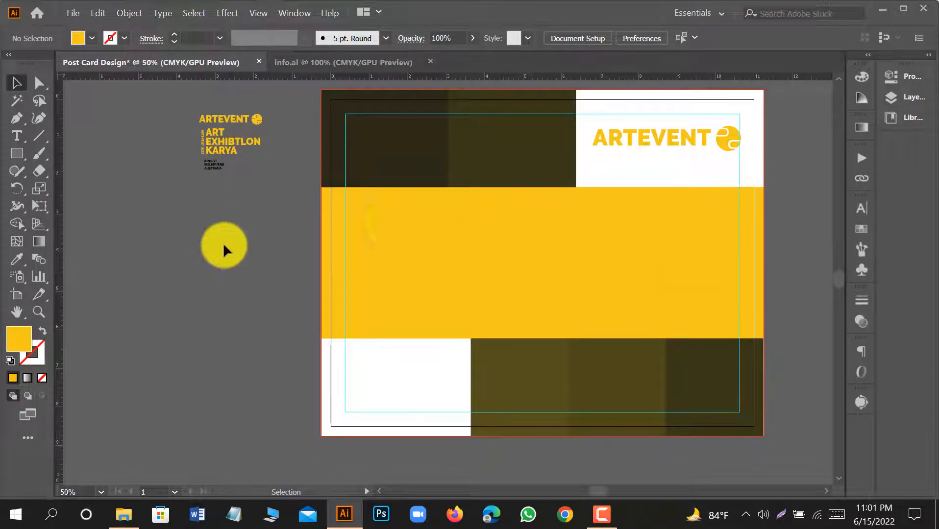
{"action": "left_click", "coordinate": [479, 233]}
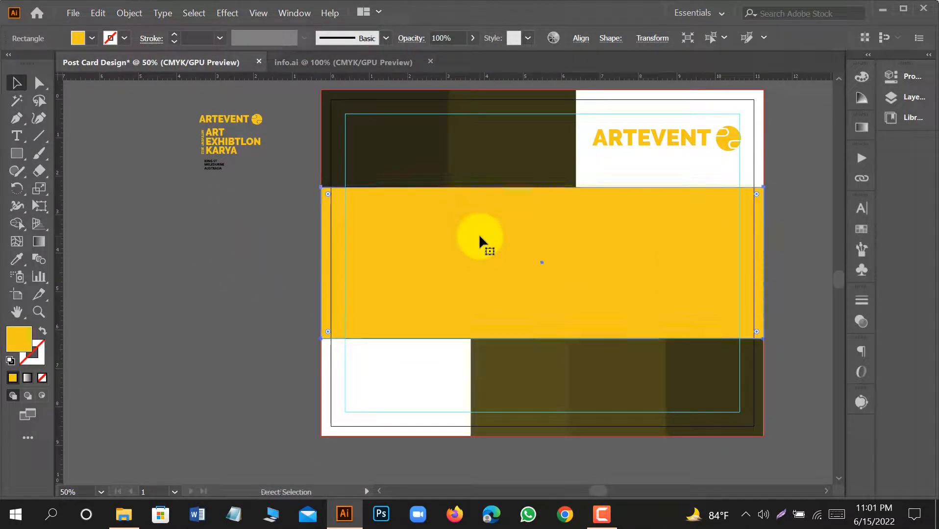
{"action": "left_click", "coordinate": [744, 241]}
{"action": "left_click_drag", "start_coordinate": [761, 262], "coordinate": [543, 257]}
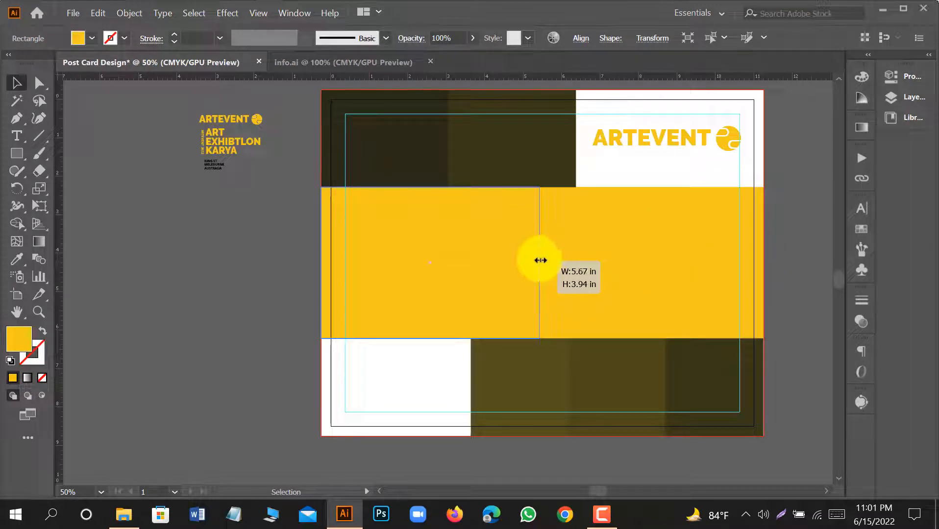
Fill the narrowed left rectangle with the gray sampled from the canvas area outside the artboard.
{"action": "left_click", "coordinate": [17, 260]}
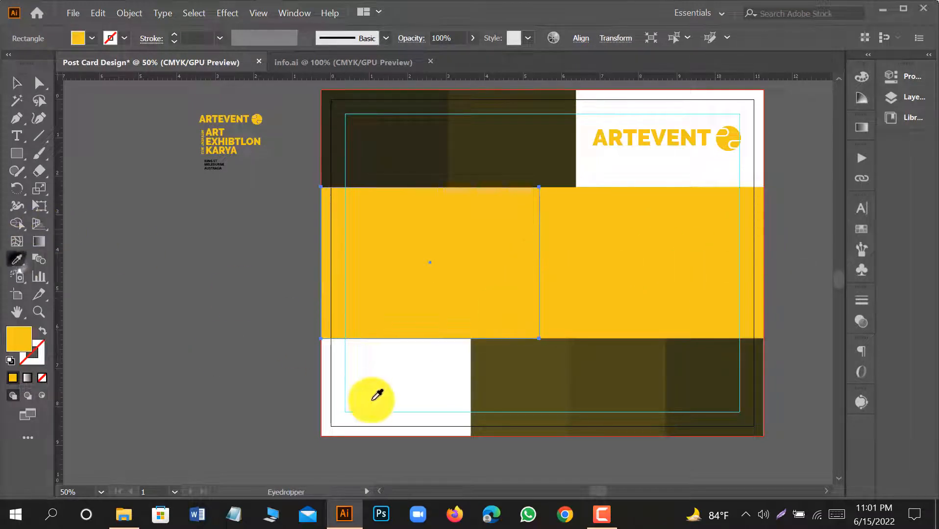
{"action": "left_click", "coordinate": [288, 297]}
{"action": "left_click", "coordinate": [15, 84]}
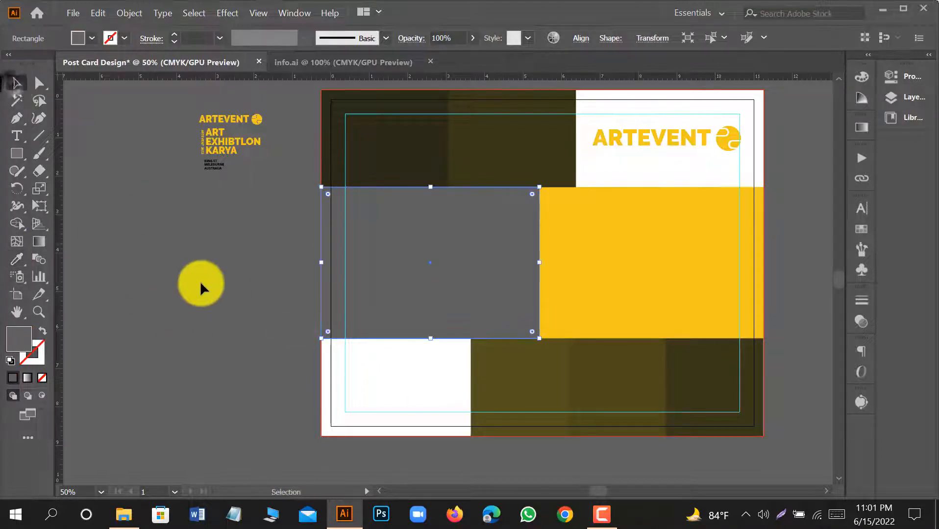
{"action": "left_click", "coordinate": [201, 280]}
{"action": "scroll", "coordinate": [387, 319], "scroll_direction": "down", "scroll_amount": 1}
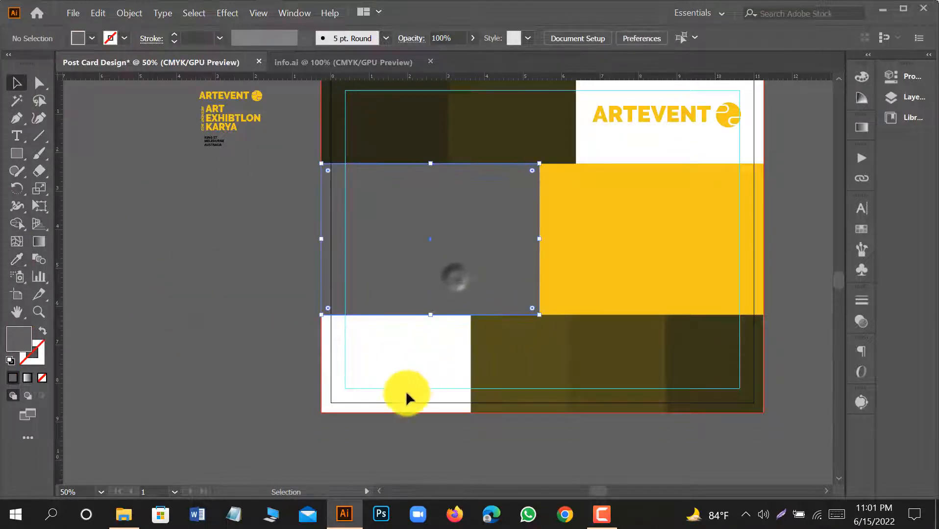
{"action": "scroll", "coordinate": [405, 391], "scroll_direction": "up", "scroll_amount": 1}
Add a vertical guide at the horizontal center of the full-width yellow band and extend the gray rectangle's right edge to the center.
{"action": "left_click", "coordinate": [592, 287]}
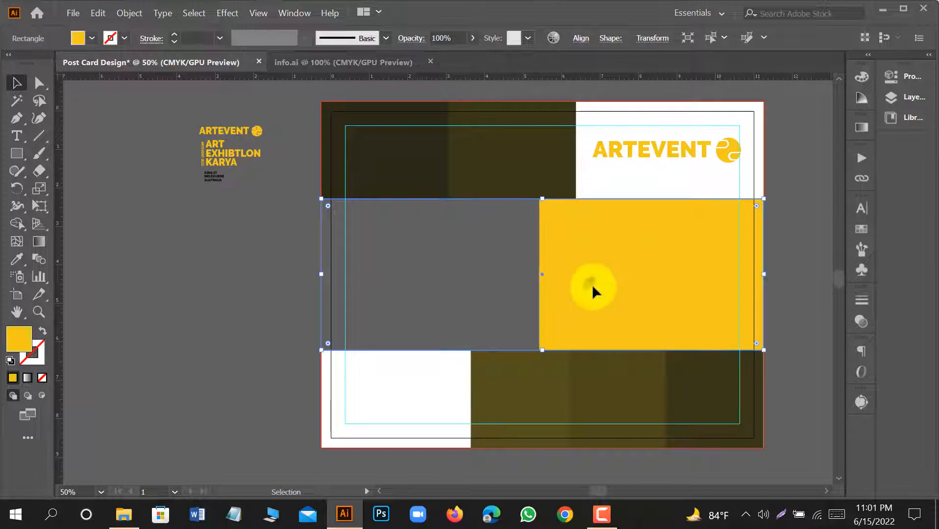
{"action": "left_click", "coordinate": [509, 261]}
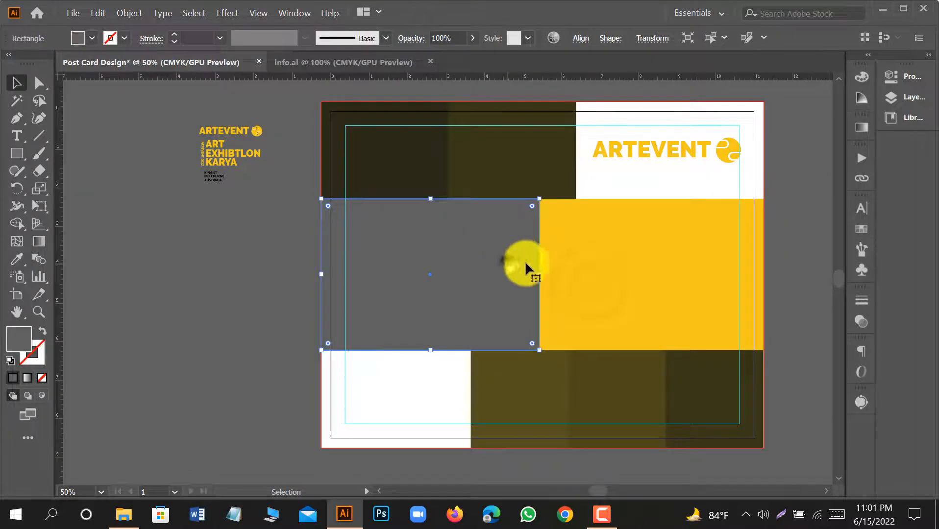
{"action": "left_click", "coordinate": [590, 280], "text": "shift"}
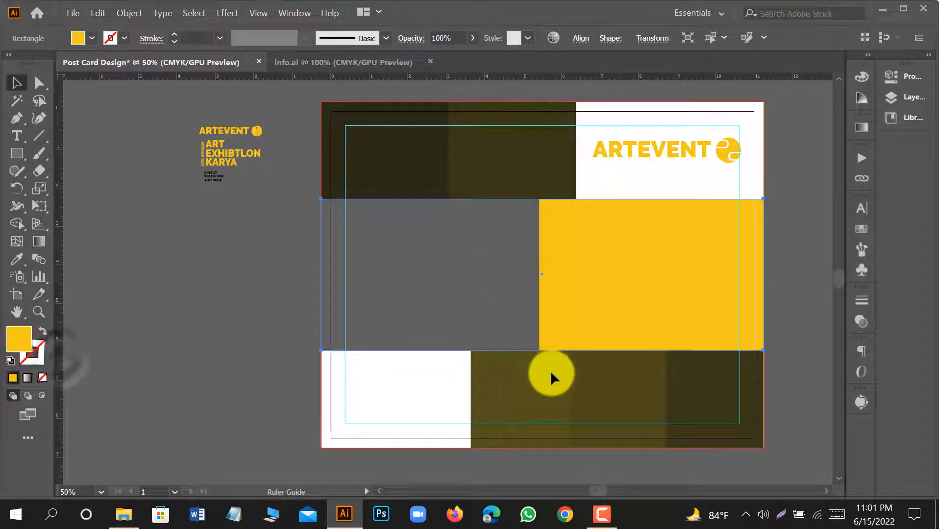
{"action": "left_click_drag", "start_coordinate": [547, 375], "coordinate": [544, 375]}
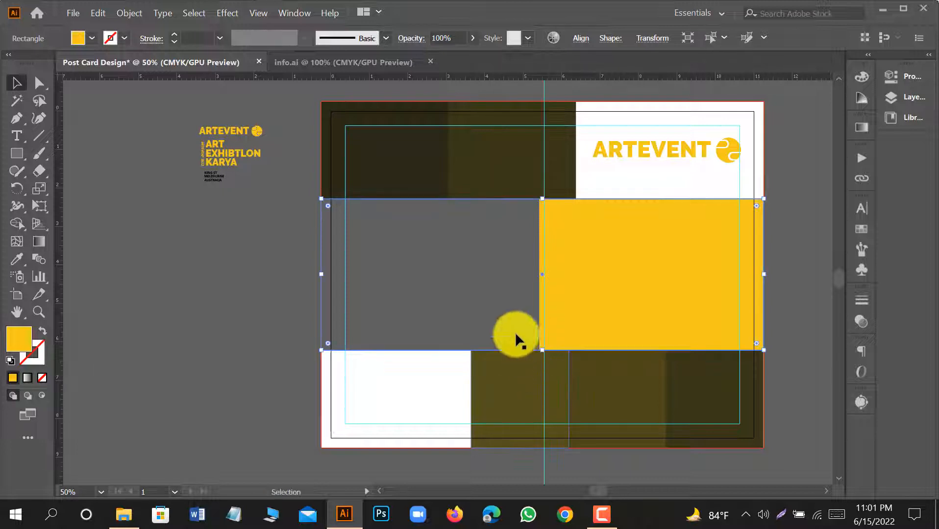
{"action": "left_click_drag", "start_coordinate": [540, 274], "coordinate": [542, 274]}
Unlock the guides, delete the vertical center guide, and lock the guides again.
{"action": "left_click", "coordinate": [177, 345]}
{"action": "scroll", "coordinate": [358, 358], "scroll_direction": "up", "scroll_amount": 1}
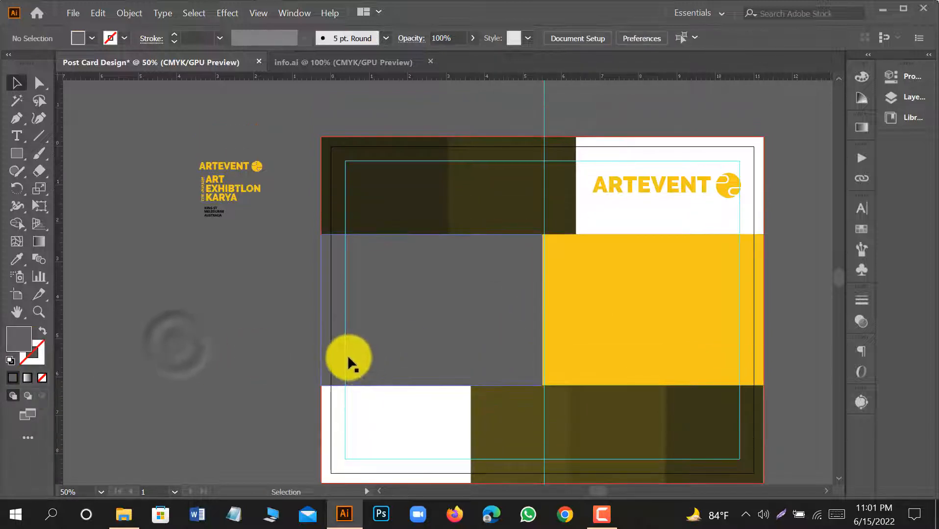
{"action": "right_click", "coordinate": [417, 115]}
{"action": "left_click", "coordinate": [479, 241]}
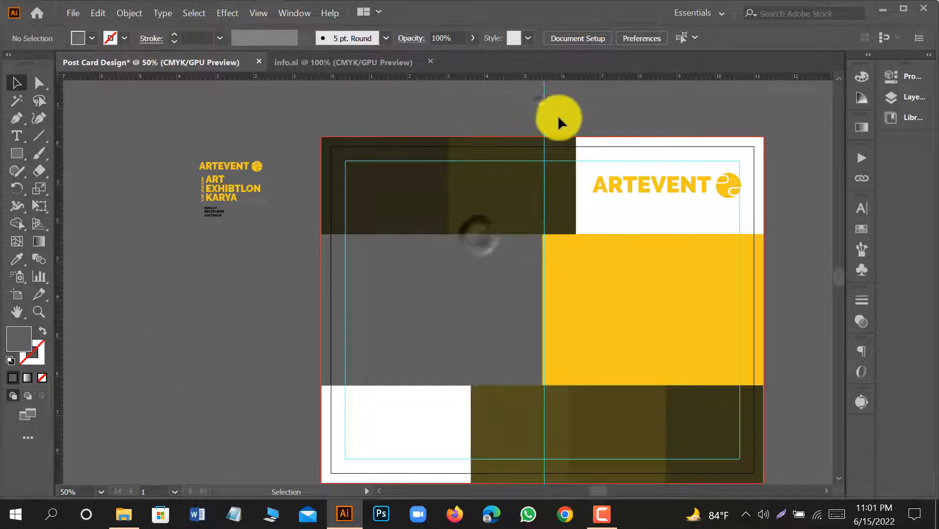
{"action": "left_click", "coordinate": [562, 123]}
{"action": "right_click", "coordinate": [562, 116]}
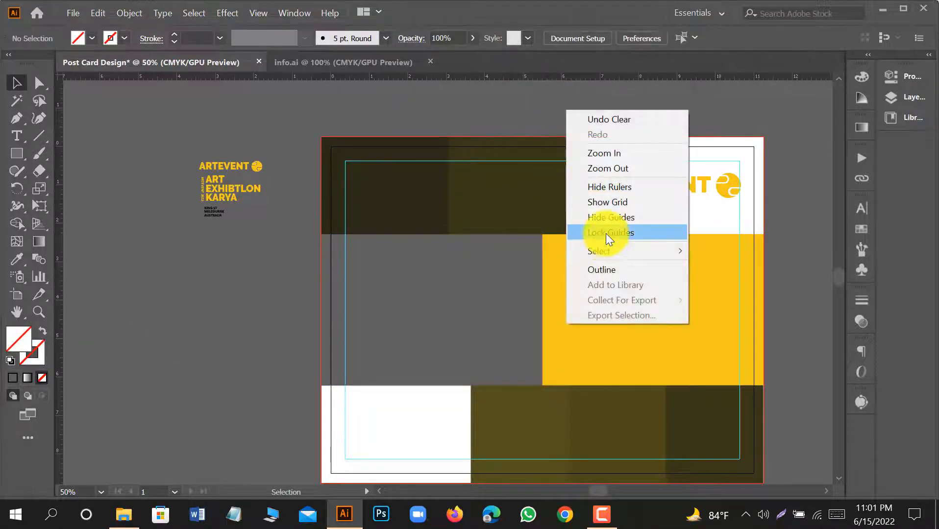
{"action": "left_click", "coordinate": [606, 234]}
{"action": "left_click", "coordinate": [234, 269]}
{"action": "scroll", "coordinate": [235, 268], "scroll_direction": "down", "scroll_amount": 2}
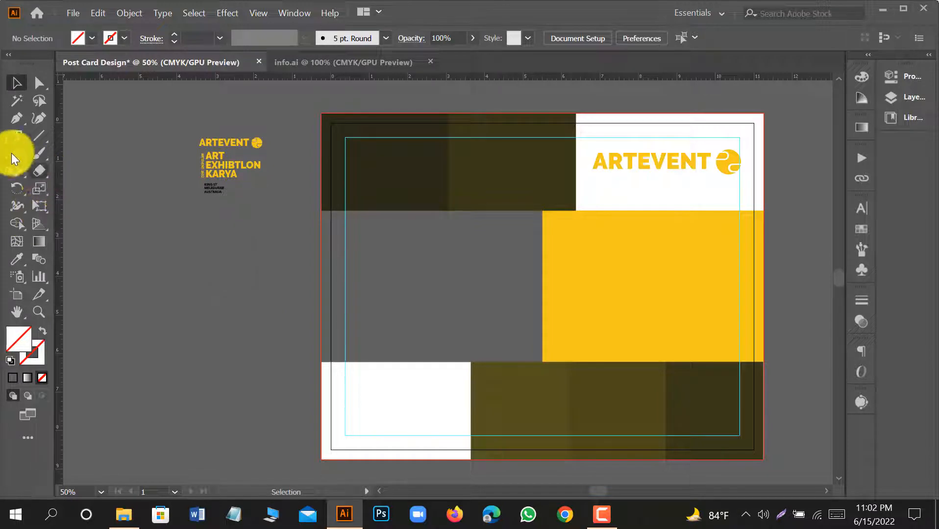
Place the image 01.jpg over the middle band at about 11.7 x 5.5 in and embed it.
{"action": "left_click", "coordinate": [75, 13]}
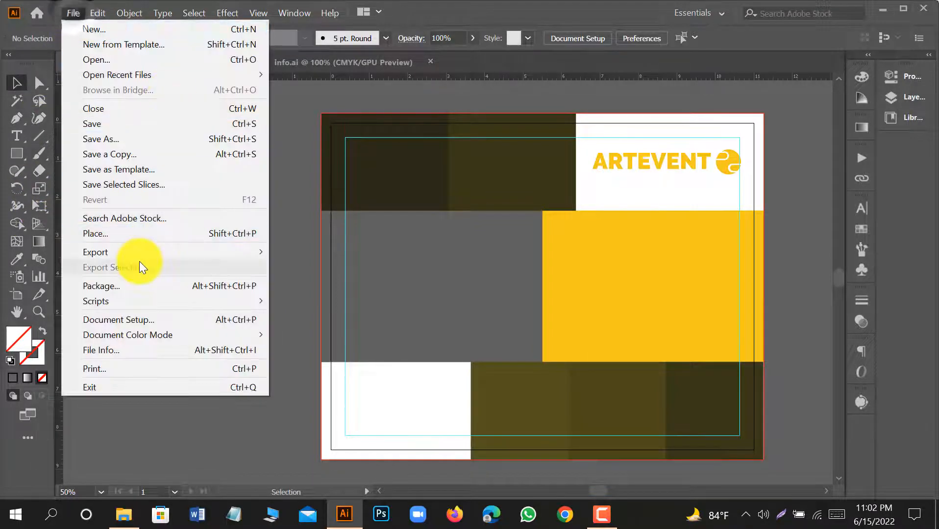
{"action": "left_click", "coordinate": [132, 234]}
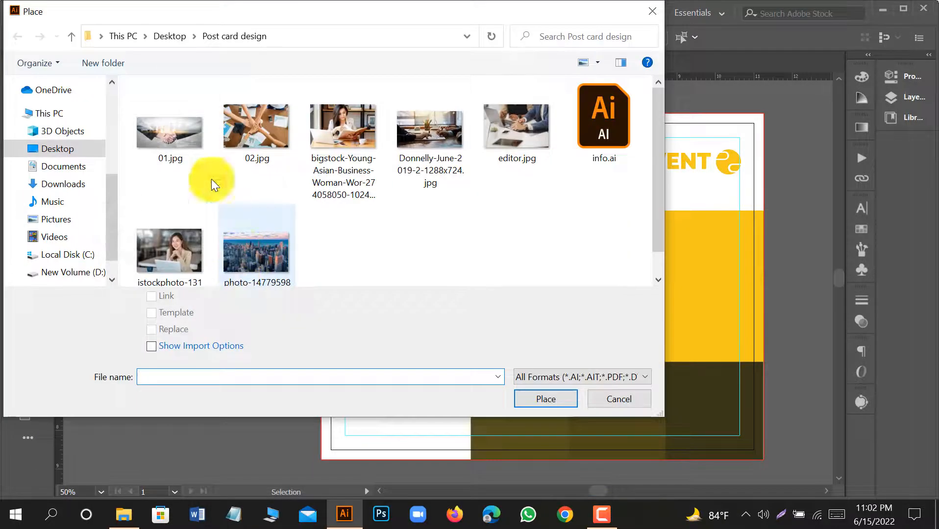
{"action": "left_click", "coordinate": [188, 136]}
{"action": "left_click", "coordinate": [542, 400]}
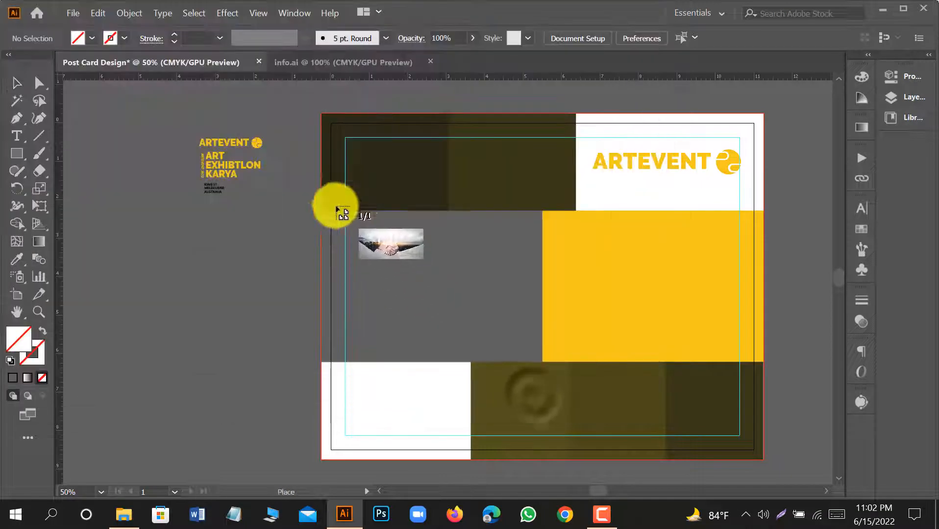
{"action": "left_click_drag", "start_coordinate": [315, 207], "coordinate": [766, 418]}
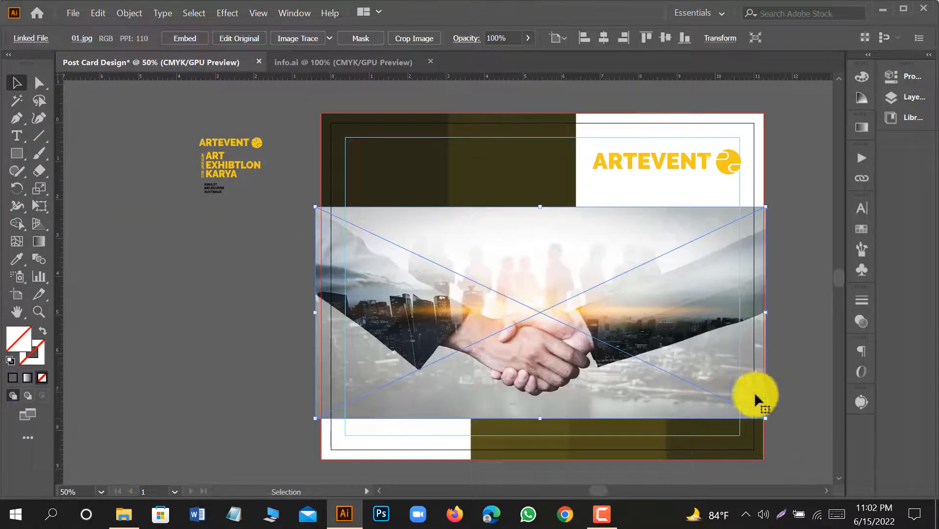
{"action": "left_click", "coordinate": [185, 39]}
Send the handshake photo to the back and move it upward behind the middle band.
{"action": "right_click", "coordinate": [588, 282]}
{"action": "mouse_move", "coordinate": [666, 395]}
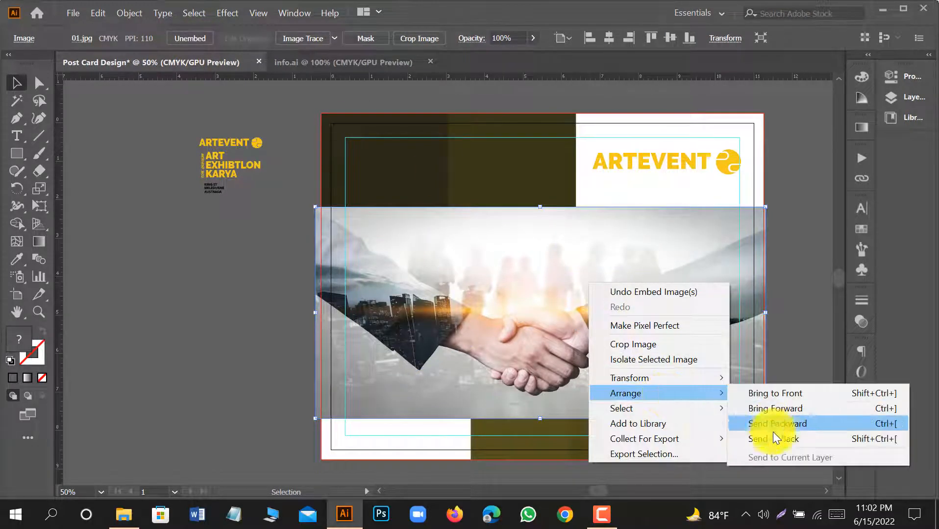
{"action": "left_click", "coordinate": [757, 436]}
{"action": "key", "text": "shift+Up"}
{"action": "key", "text": "shift+Up"}
{"action": "key", "text": "shift+Up"}
{"action": "key", "text": "shift+Up"}
{"action": "key", "text": "shift+Up"}
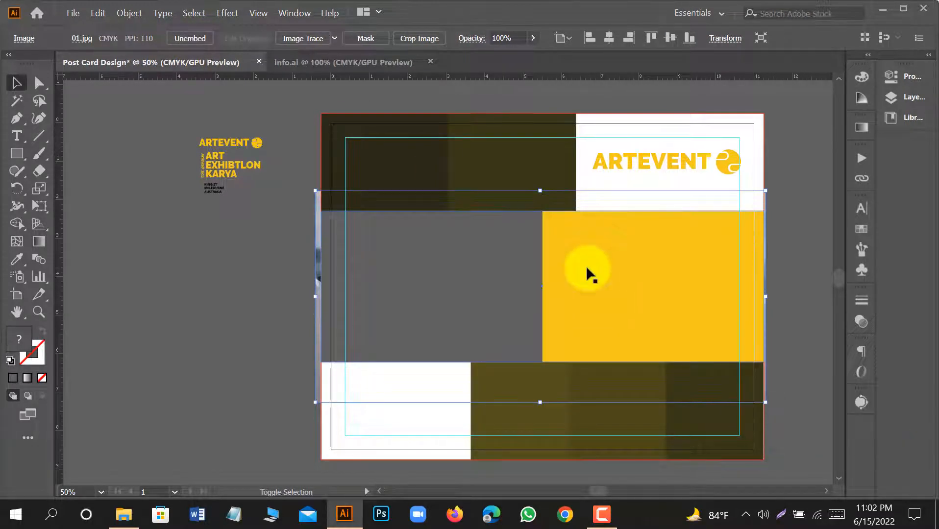
Clip the handshake photo to the full-width yellow band with a clipping mask.
{"action": "right_click", "coordinate": [586, 265]}
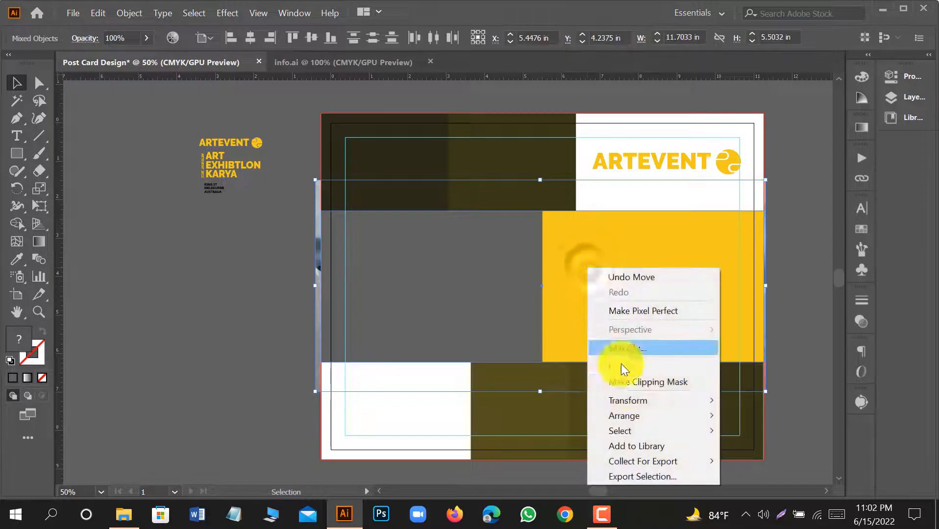
{"action": "left_click", "coordinate": [628, 385]}
{"action": "left_click", "coordinate": [170, 308]}
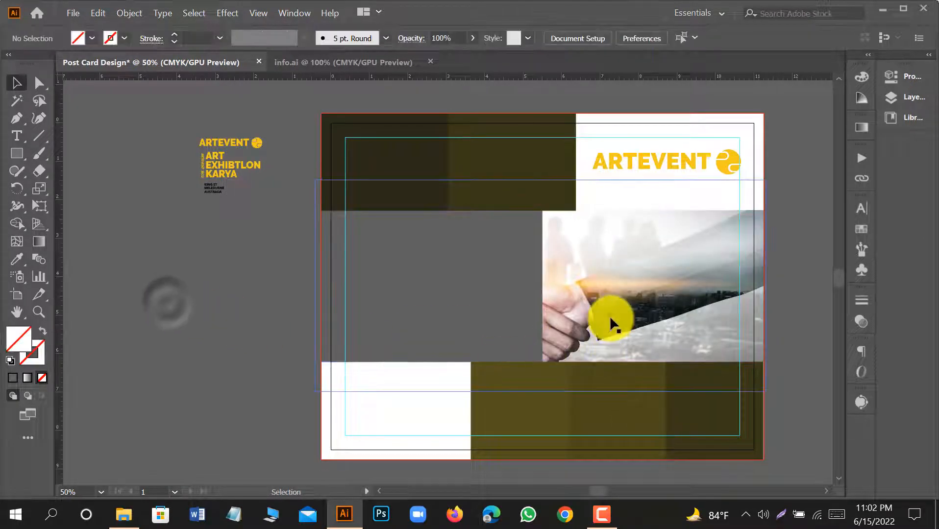
Isolate the clip group, enlarge the handshake photo proportionally from its lower-left corner, and nudge it upward.
{"action": "double_click", "coordinate": [610, 316]}
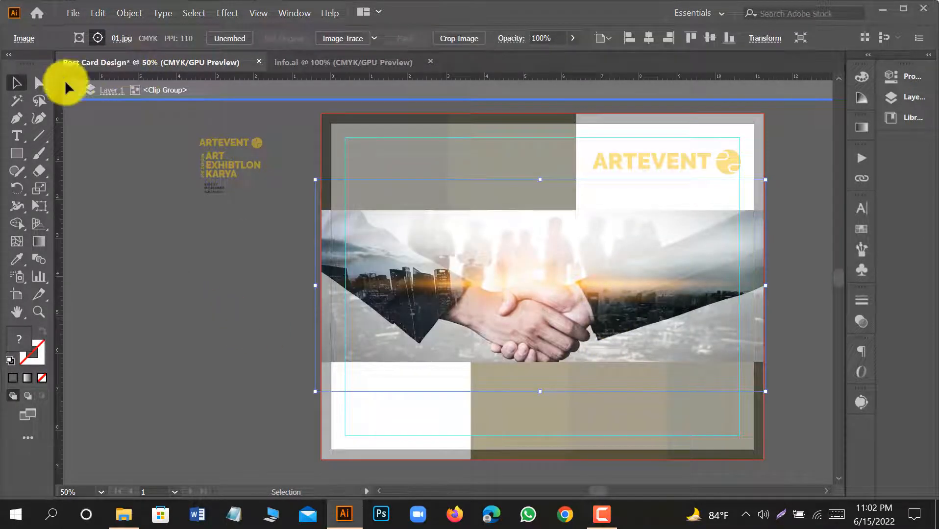
{"action": "left_click_drag", "start_coordinate": [768, 185], "coordinate": [803, 162]}
{"action": "key", "text": "Up"}
{"action": "key", "text": "Up"}
{"action": "key", "text": "Up"}
{"action": "key", "text": "Up"}
{"action": "key", "text": "Up"}
{"action": "key", "text": "Up"}
{"action": "key", "text": "Up"}
{"action": "key", "text": "Up"}
{"action": "key", "text": "Up"}
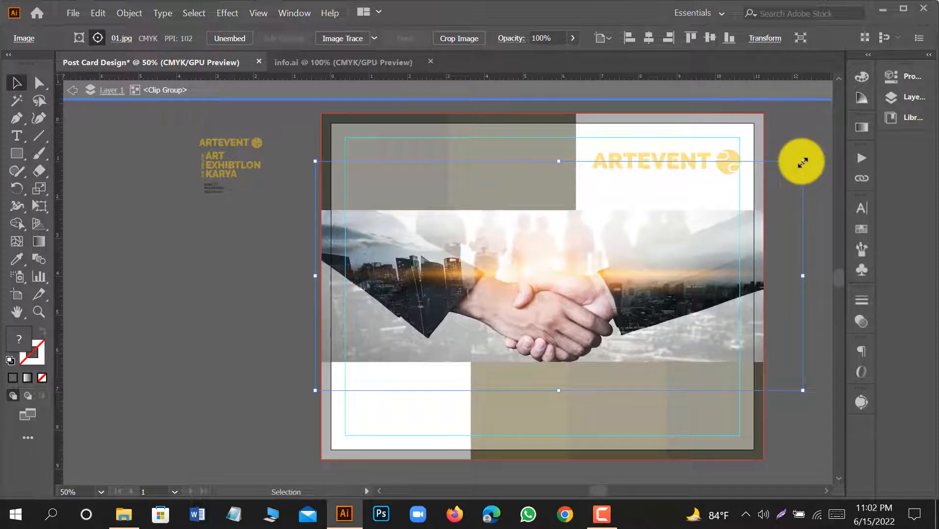
Shift the photo slightly right within its mask, keeping its left edge just outside the band, and exit isolation mode.
{"action": "key", "text": "shift+Right"}
{"action": "key", "text": "shift+Right"}
{"action": "key", "text": "shift+Right"}
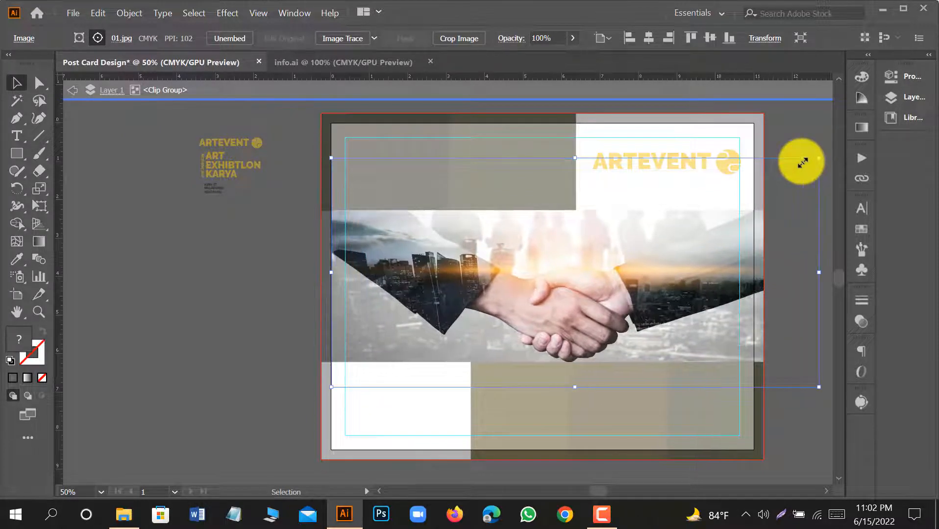
{"action": "key", "text": "Left"}
{"action": "key", "text": "Left"}
{"action": "key", "text": "Left"}
{"action": "key", "text": "Left"}
{"action": "key", "text": "Left"}
{"action": "key", "text": "Left"}
{"action": "key", "text": "Left"}
{"action": "key", "text": "Left"}
{"action": "key", "text": "Left"}
{"action": "key", "text": "Left"}
{"action": "key", "text": "Left"}
{"action": "key", "text": "Left"}
{"action": "key", "text": "Left"}
{"action": "key", "text": "Left"}
{"action": "key", "text": "Left"}
{"action": "key", "text": "Left"}
{"action": "key", "text": "Left"}
{"action": "key", "text": "Left"}
{"action": "key", "text": "Left"}
{"action": "key", "text": "Left"}
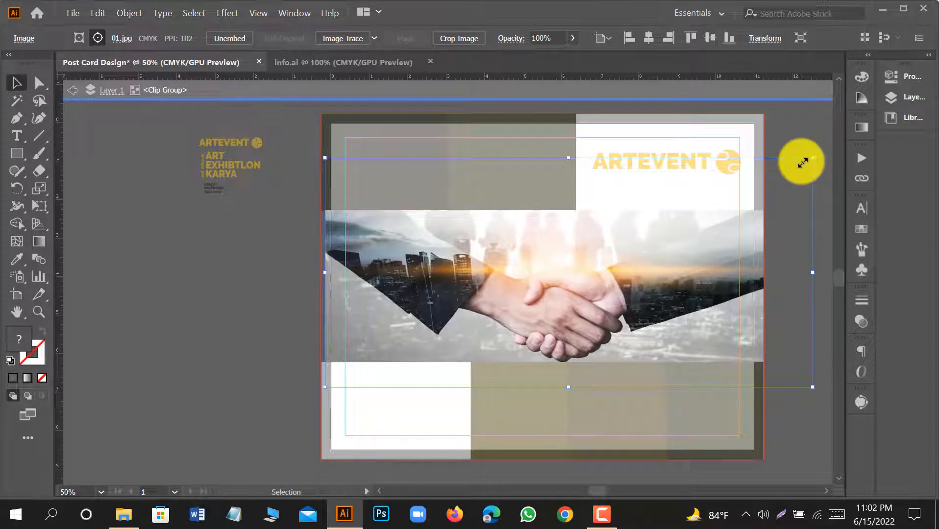
{"action": "key", "text": "Left"}
{"action": "key", "text": "Left"}
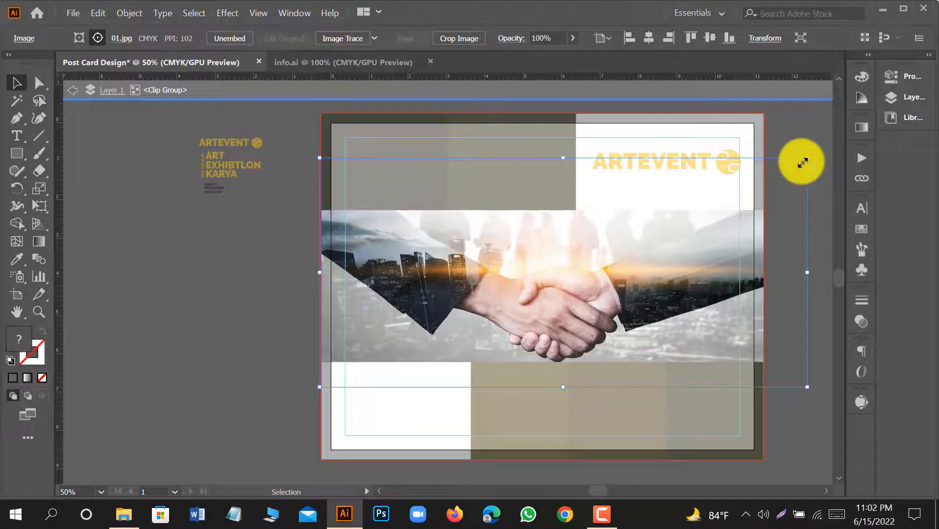
{"action": "left_click", "coordinate": [77, 95]}
{"action": "left_click", "coordinate": [196, 242]}
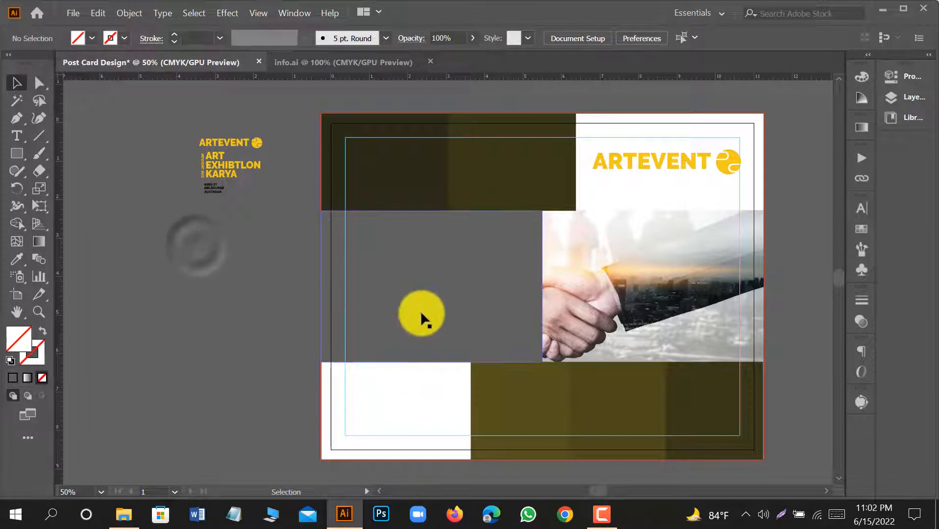
Recolor the gray rectangle with the orange-yellow sampled from the ARTEVENT logo symbol.
{"action": "left_click", "coordinate": [421, 311]}
{"action": "left_click", "coordinate": [16, 259]}
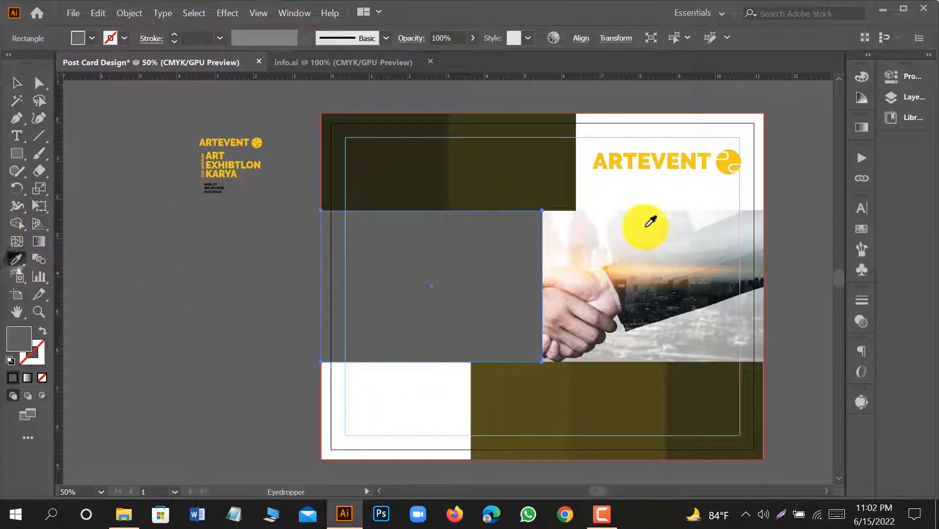
{"action": "left_click", "coordinate": [726, 166]}
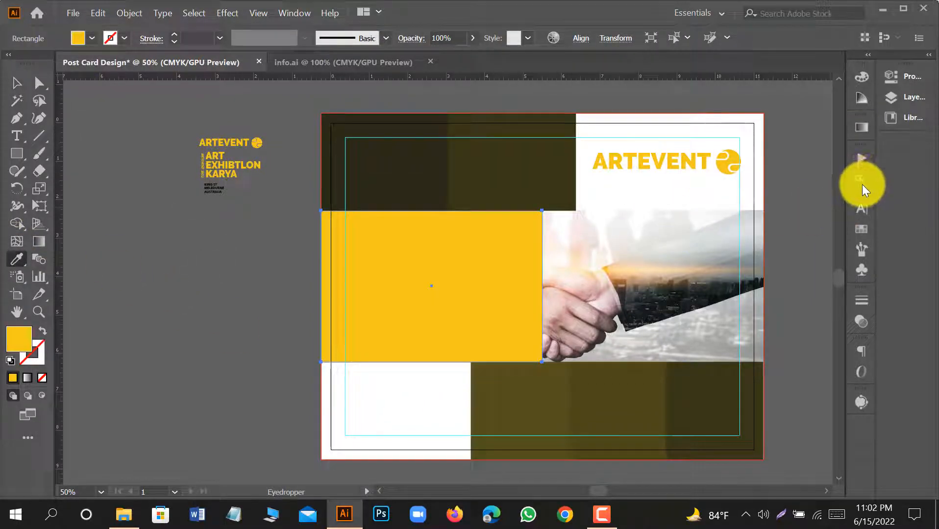
Set the blend mode of the yellow rectangle over the handshake photo to Multiply and deselect it.
{"action": "left_click", "coordinate": [859, 321]}
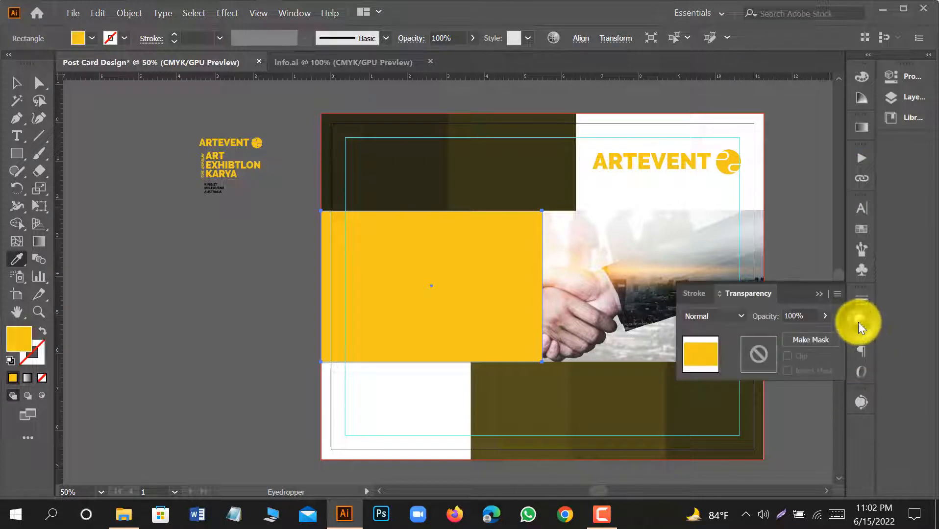
{"action": "left_click", "coordinate": [729, 316]}
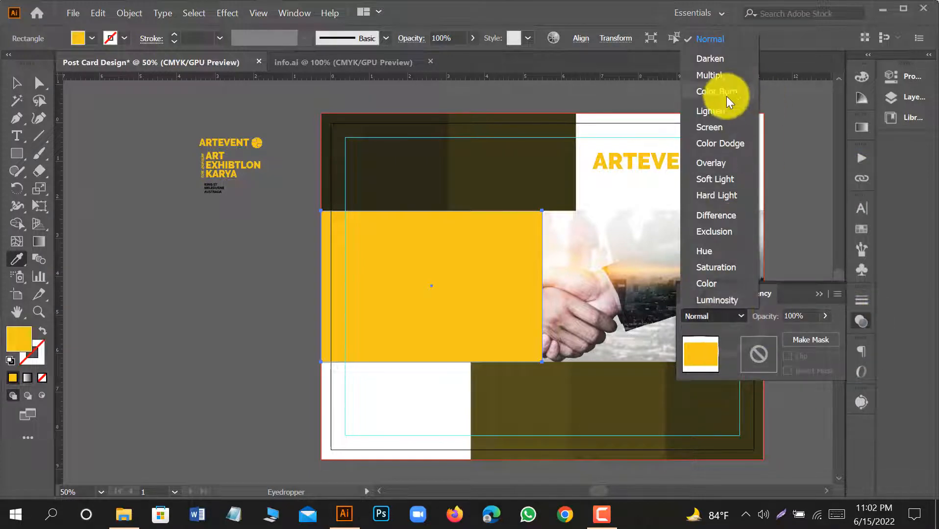
{"action": "left_click", "coordinate": [723, 79]}
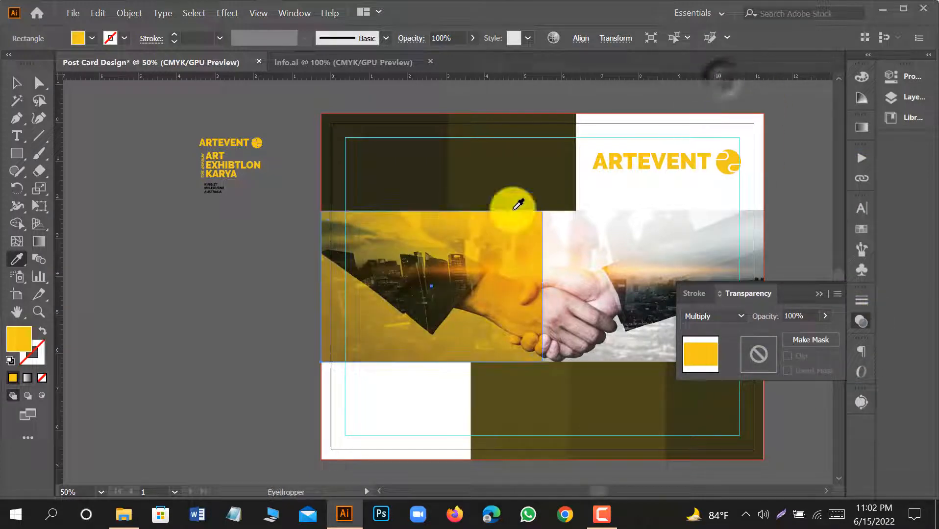
{"action": "left_click", "coordinate": [16, 86]}
{"action": "left_click", "coordinate": [252, 298]}
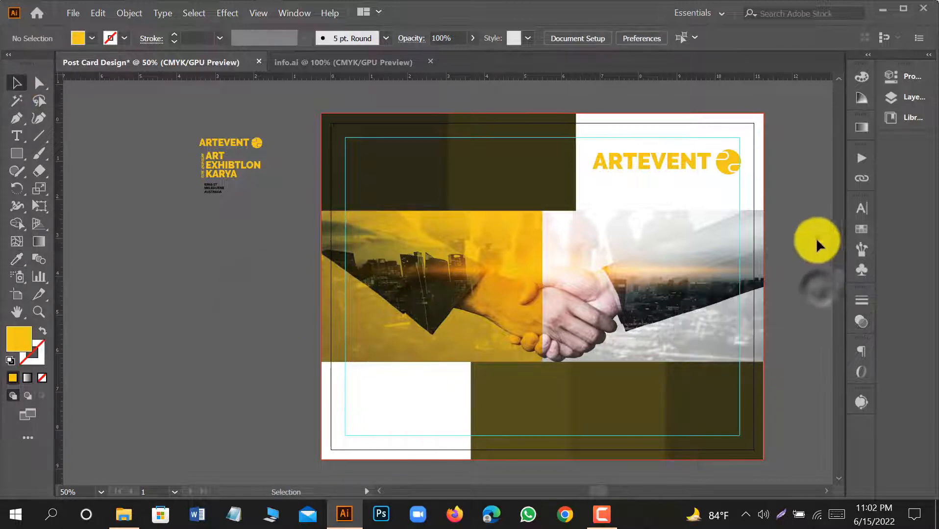
Change the fill of the Multiply rectangle to the darker orange-yellow DDAA19.
{"action": "left_click", "coordinate": [343, 263]}
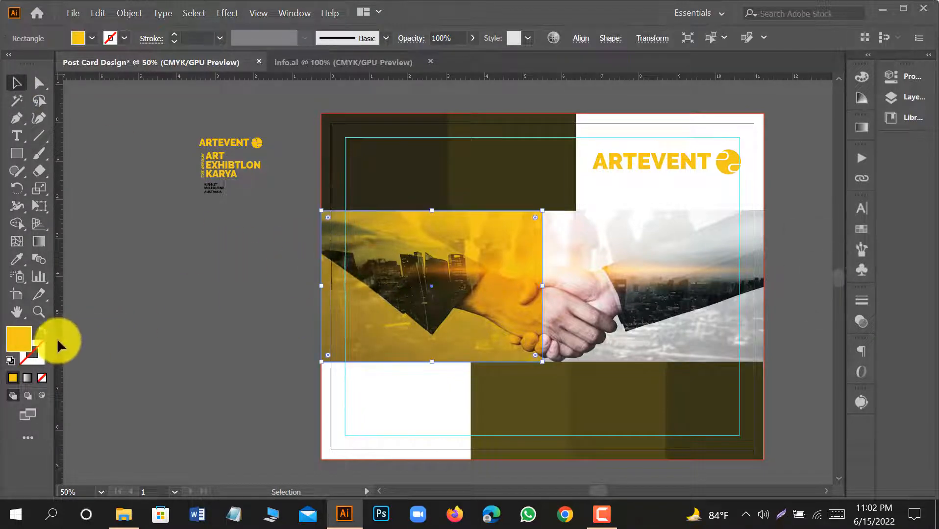
{"action": "double_click", "coordinate": [20, 335]}
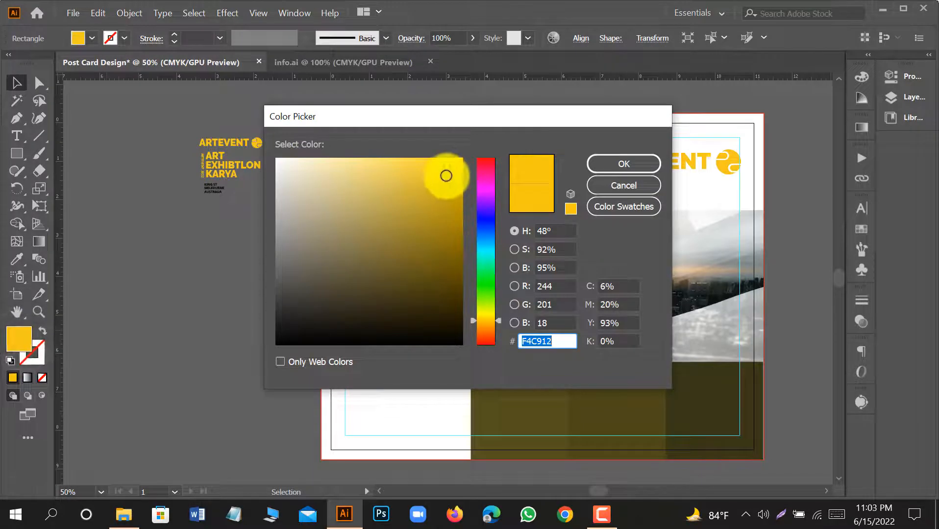
{"action": "left_click", "coordinate": [435, 168]}
{"action": "left_click_drag", "start_coordinate": [435, 168], "coordinate": [454, 190]}
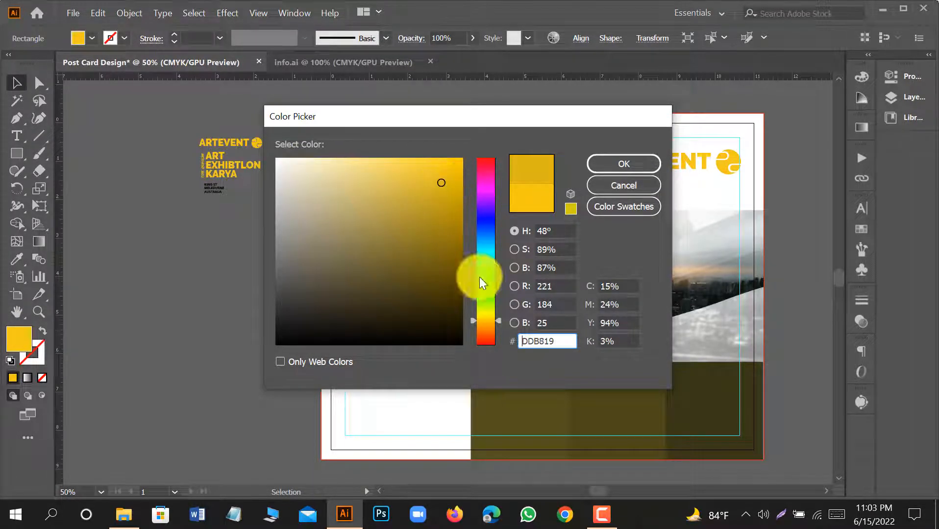
{"action": "left_click", "coordinate": [497, 319]}
{"action": "left_click", "coordinate": [598, 164]}
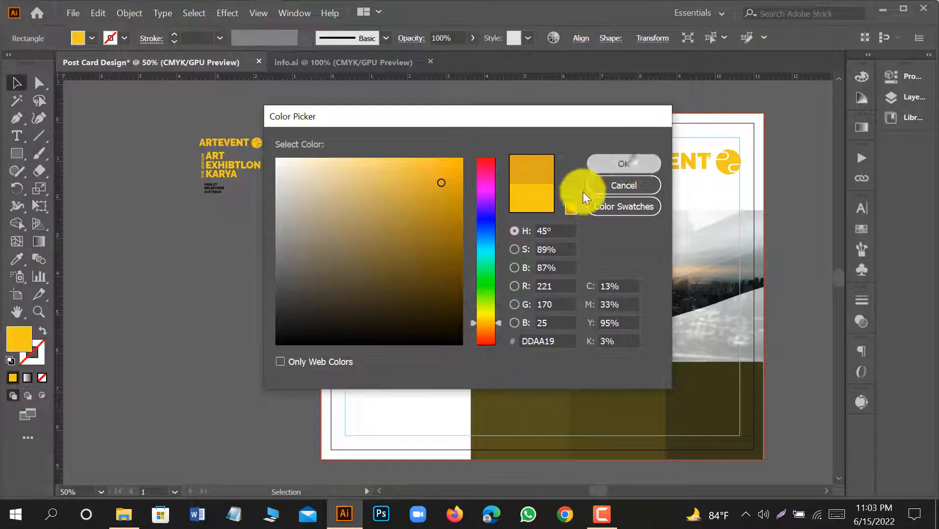
{"action": "left_click", "coordinate": [267, 305]}
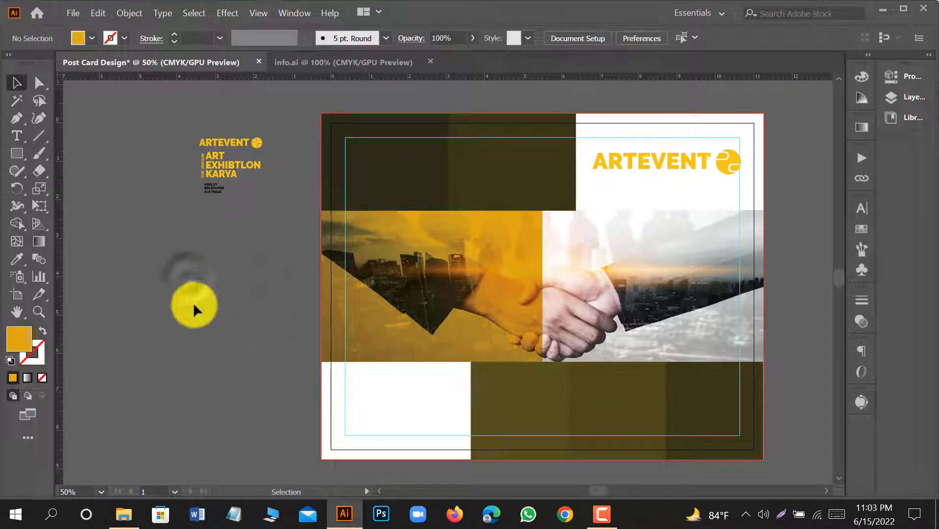
Place an enlarged copy of the ART EXHIBTLON KARYA title and vertical ARTEVENT 2022 text on the yellow panel, and recolor both with sampled white.
{"action": "left_click_drag", "start_coordinate": [221, 159], "coordinate": [529, 373]}
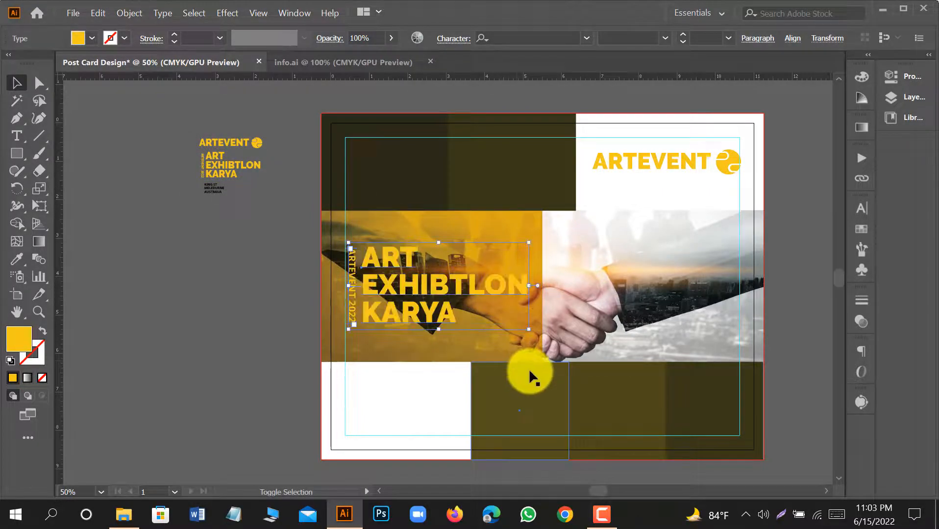
{"action": "left_click", "coordinate": [17, 259]}
{"action": "left_click", "coordinate": [364, 410]}
{"action": "left_click", "coordinate": [16, 82]}
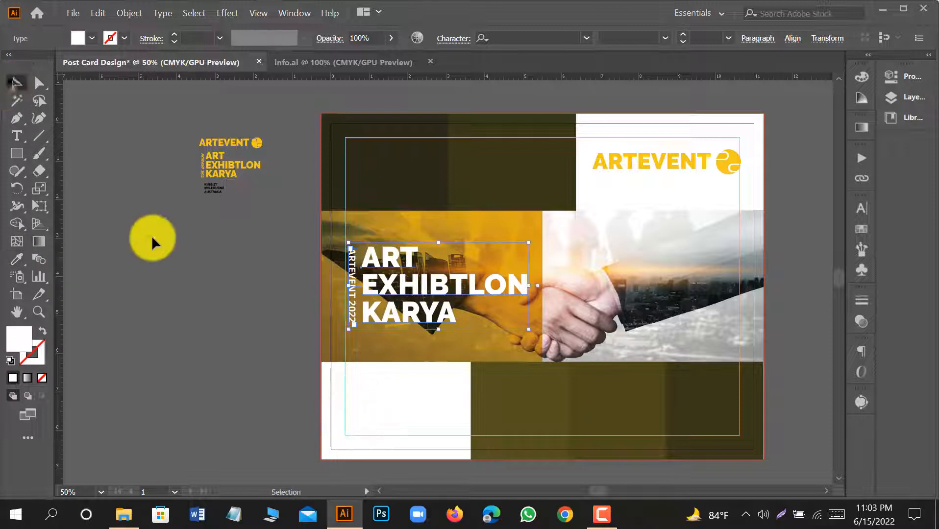
Group the large white title with the vertical ARTEVENT 2022 text beside it.
{"action": "left_click", "coordinate": [415, 283]}
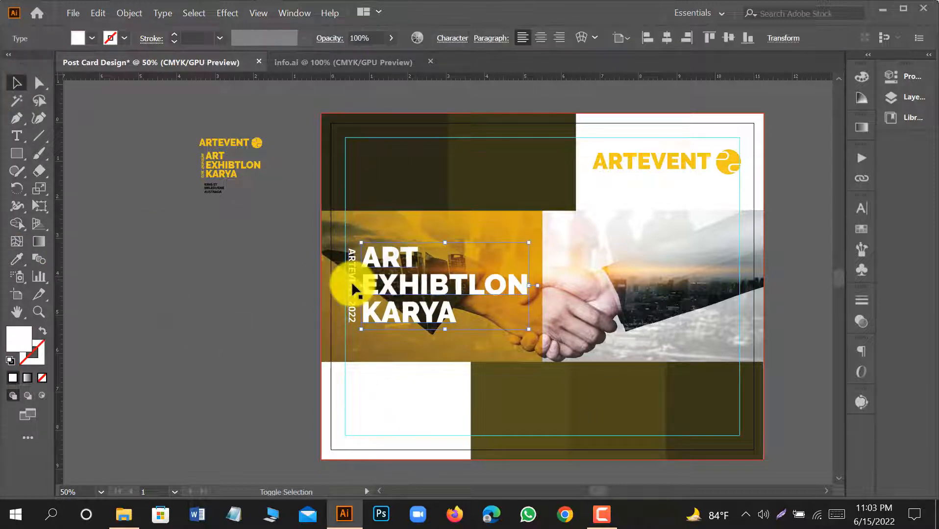
{"action": "left_click", "coordinate": [351, 284], "text": "shift"}
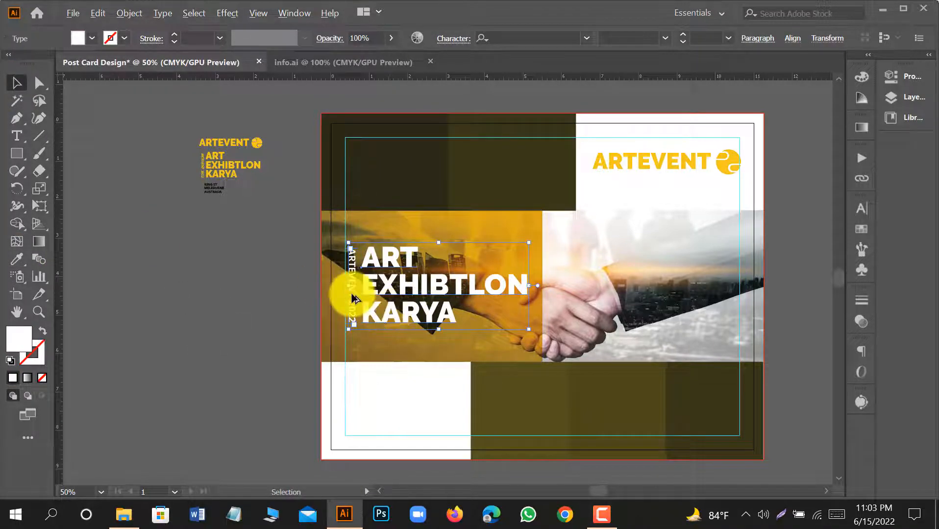
{"action": "scroll", "coordinate": [355, 298], "scroll_direction": "up", "scroll_amount": 2}
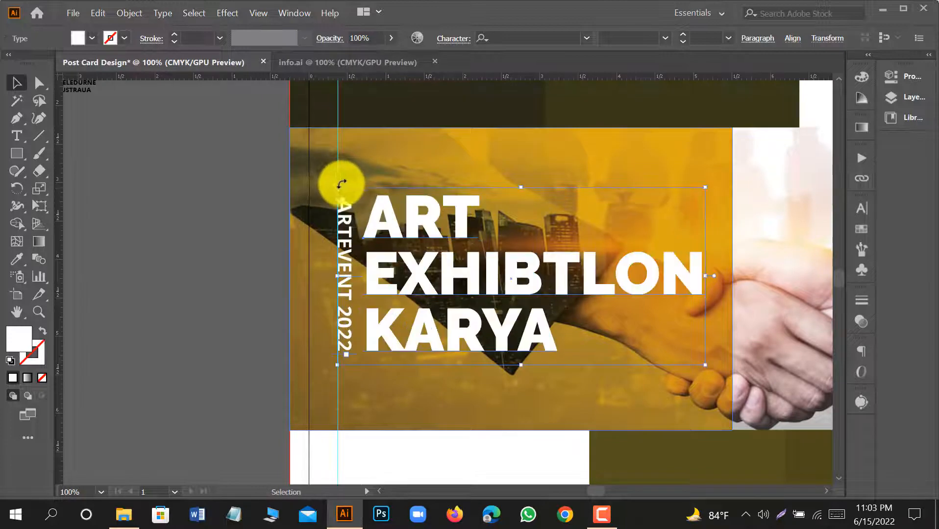
{"action": "scroll", "coordinate": [345, 185], "scroll_direction": "down", "scroll_amount": 1}
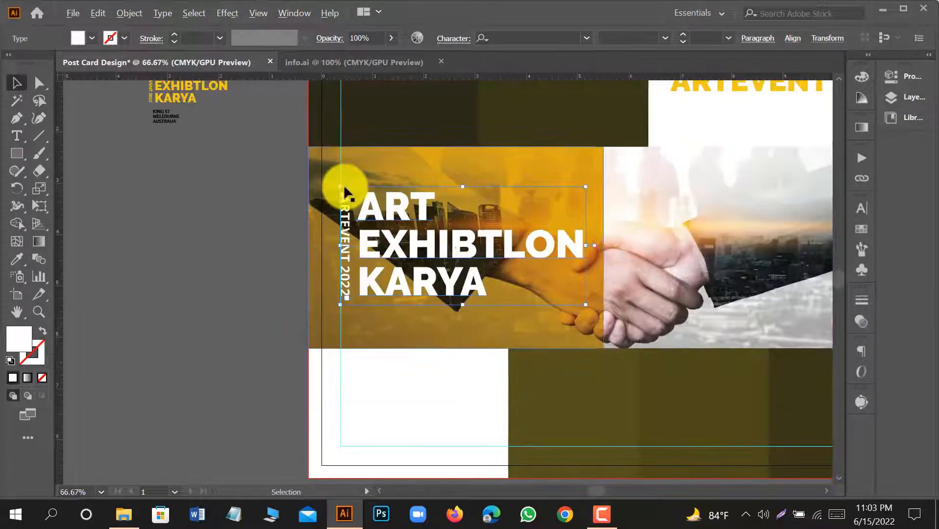
{"action": "right_click", "coordinate": [395, 284]}
{"action": "left_click", "coordinate": [131, 13]}
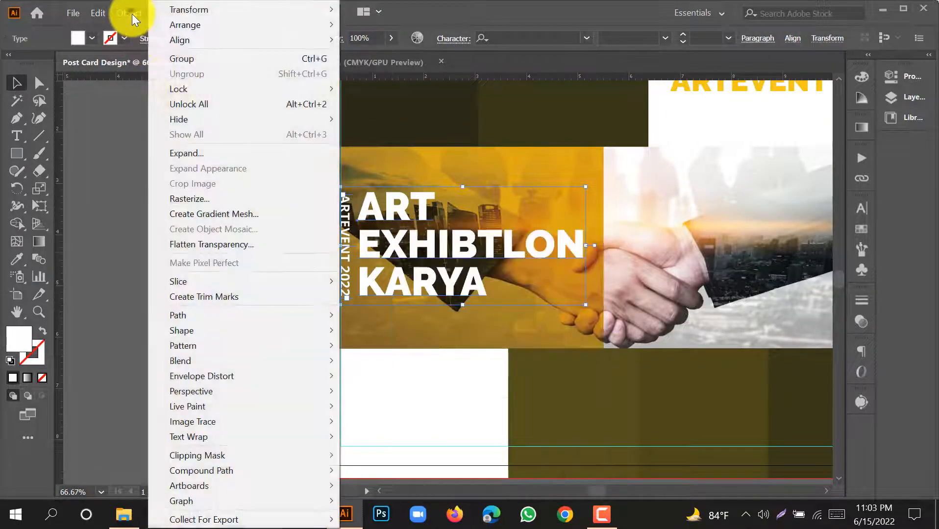
{"action": "left_click", "coordinate": [212, 59]}
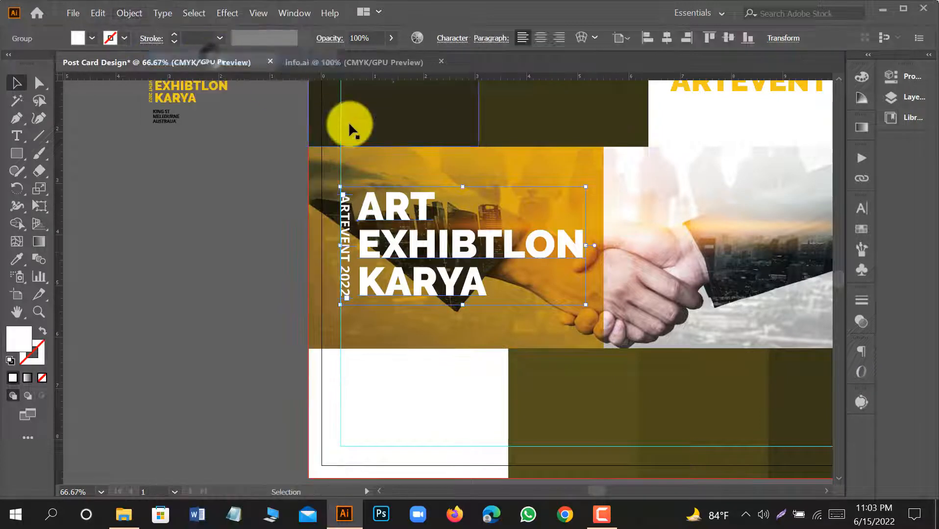
Center the grouped title vertically on the yellow rectangle, keeping the rectangle as the key object, and deselect.
{"action": "left_click", "coordinate": [355, 157], "text": "shift"}
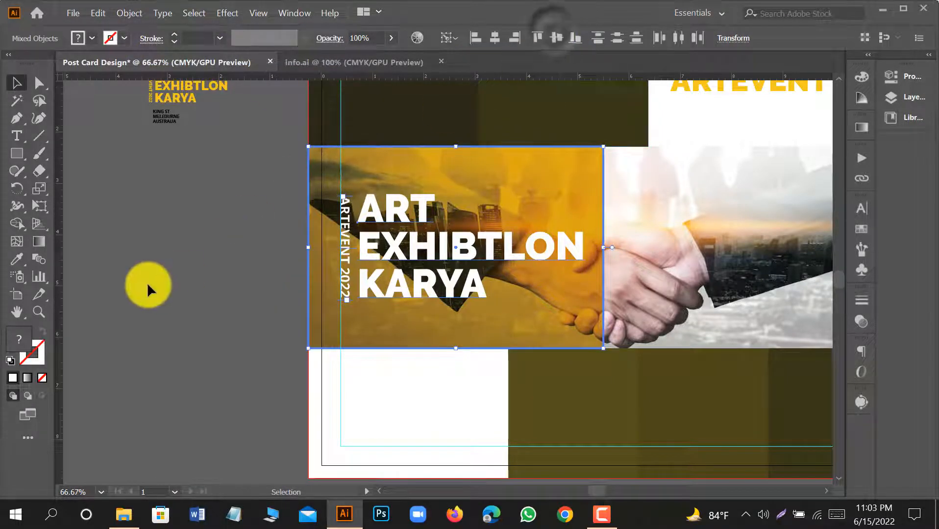
{"action": "left_click", "coordinate": [146, 282]}
{"action": "scroll", "coordinate": [213, 287], "scroll_direction": "down", "scroll_amount": 2}
{"action": "scroll", "coordinate": [423, 290], "scroll_direction": "up", "scroll_amount": 1}
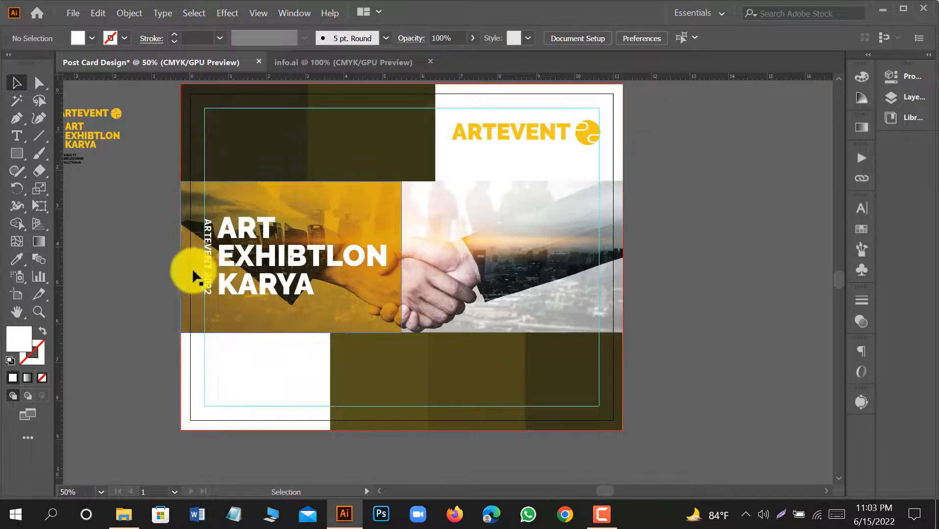
{"action": "scroll", "coordinate": [424, 331], "scroll_direction": "up", "scroll_amount": 1}
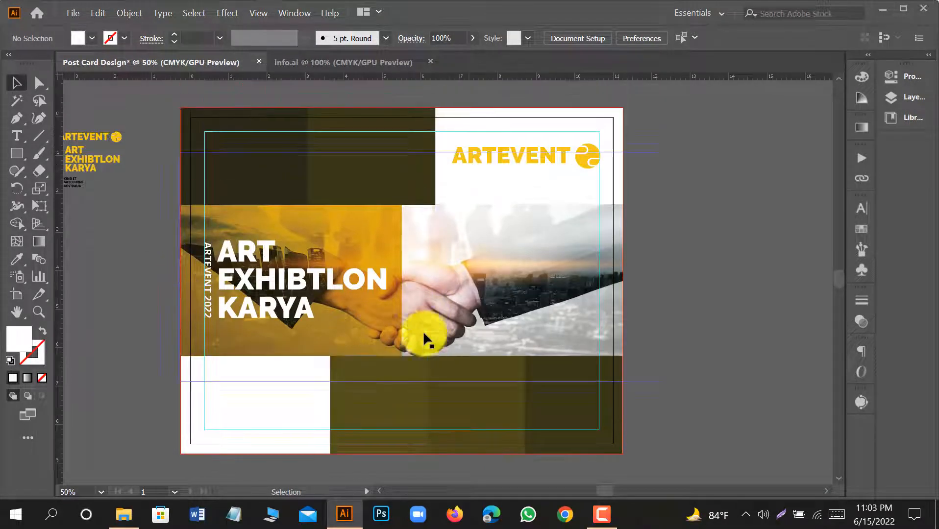
{"action": "left_click_drag", "start_coordinate": [402, 279], "coordinate": [499, 267]}
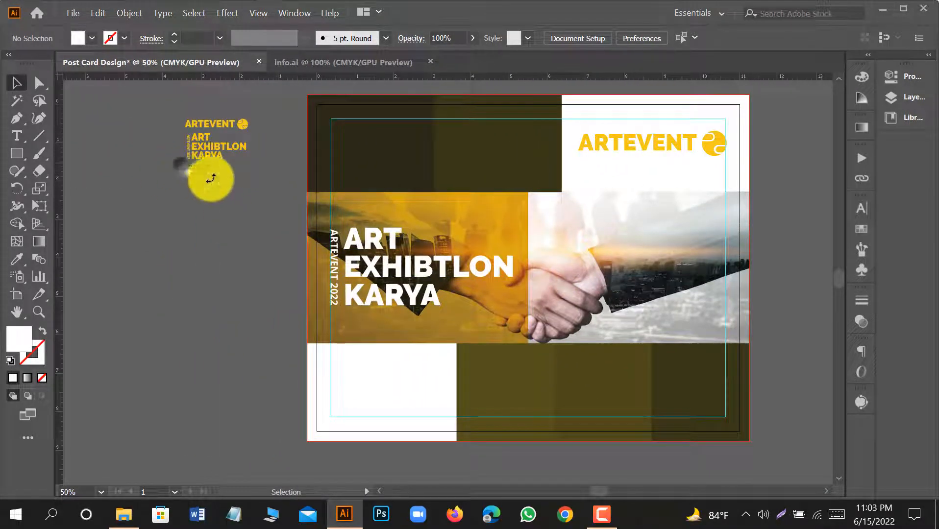
Move the venue address into the lower white block at the margin guide, enlarge it, and set its size to 21 pt and leading to 23 pt.
{"action": "left_click", "coordinate": [200, 170]}
{"action": "left_click_drag", "start_coordinate": [200, 170], "coordinate": [410, 407]}
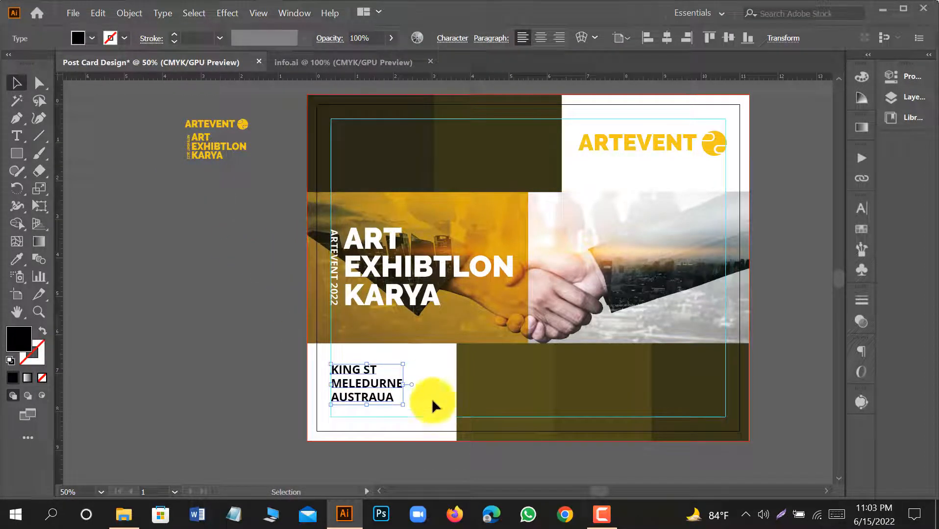
{"action": "left_click", "coordinate": [862, 211]}
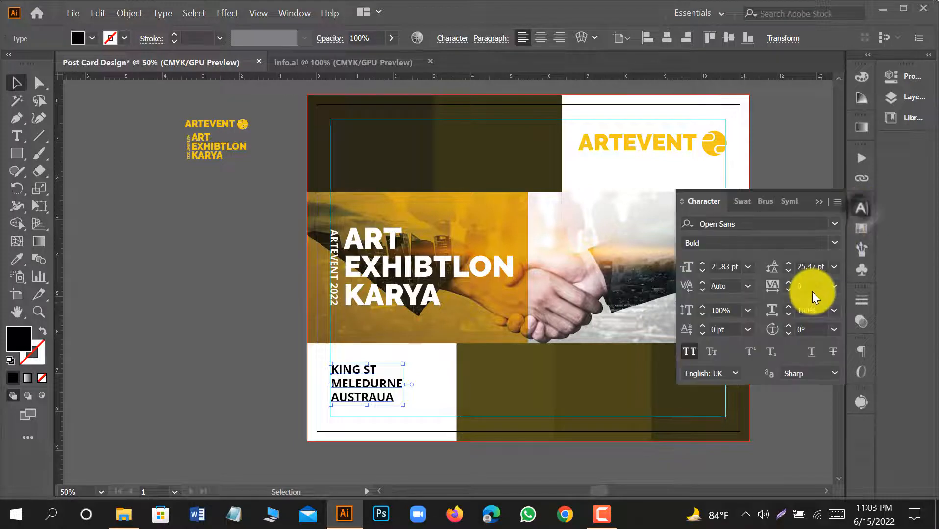
{"action": "left_click", "coordinate": [788, 271]}
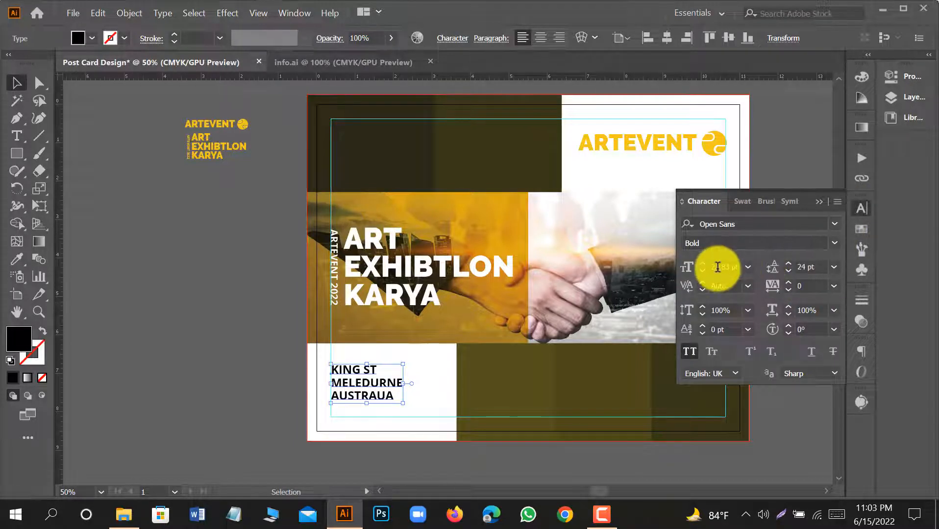
{"action": "left_click", "coordinate": [788, 272]}
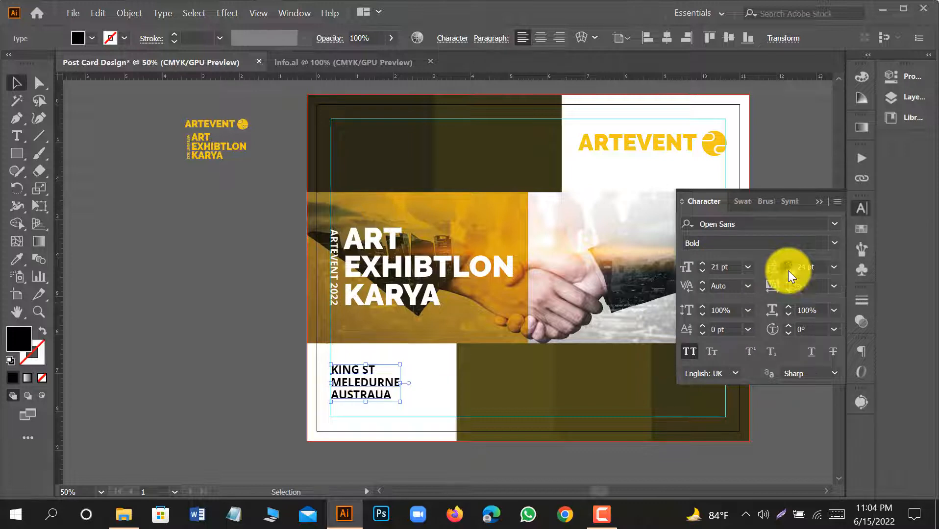
{"action": "left_click", "coordinate": [227, 407]}
Center the venue address vertically against the adjacent lower olive block, using that block as the key object, and deselect.
{"action": "left_click", "coordinate": [365, 400]}
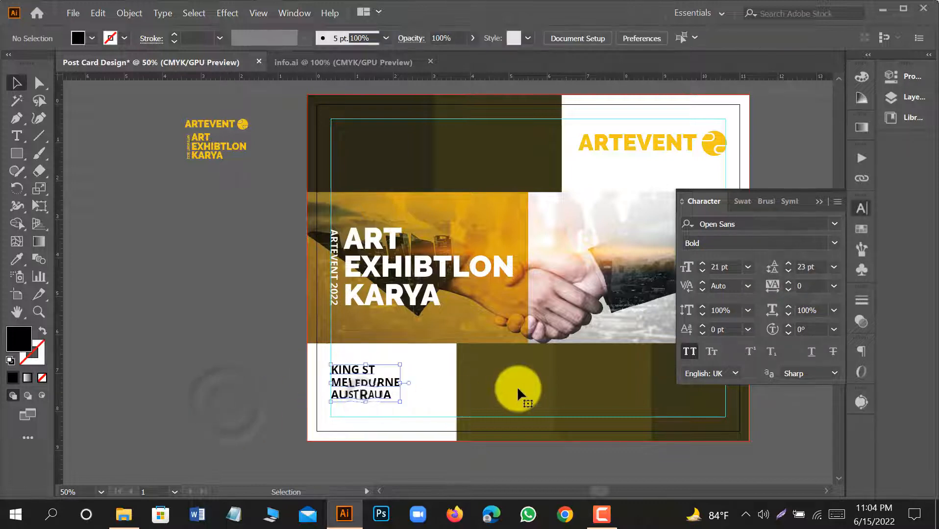
{"action": "left_click", "coordinate": [517, 386], "text": "shift"}
{"action": "left_click", "coordinate": [555, 39]}
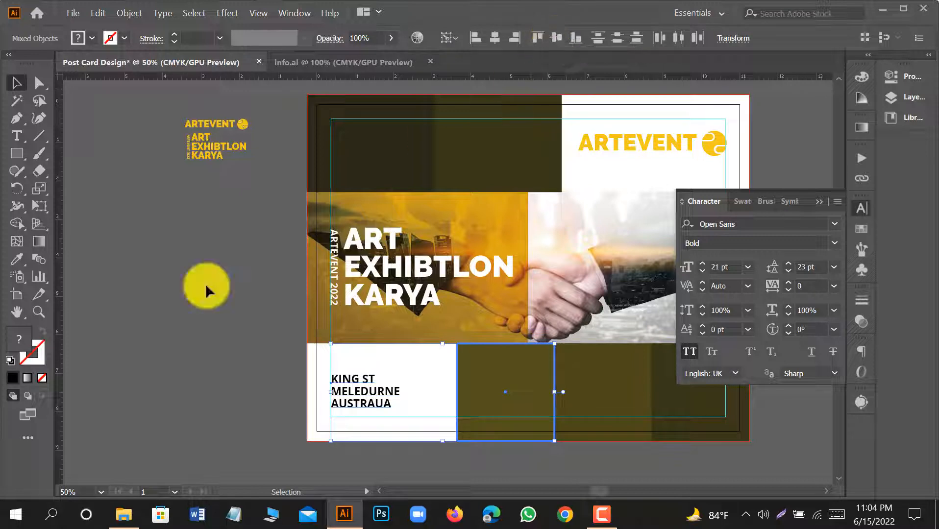
{"action": "left_click", "coordinate": [204, 363]}
{"action": "scroll", "coordinate": [413, 404], "scroll_direction": "up", "scroll_amount": 1}
{"action": "left_click", "coordinate": [354, 390]}
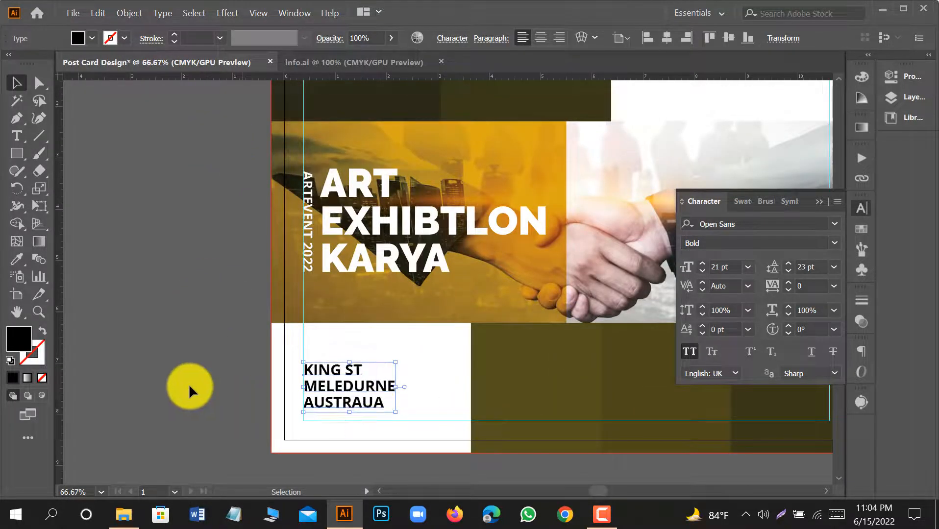
{"action": "left_click", "coordinate": [213, 386]}
{"action": "scroll", "coordinate": [212, 385], "scroll_direction": "down", "scroll_amount": 2}
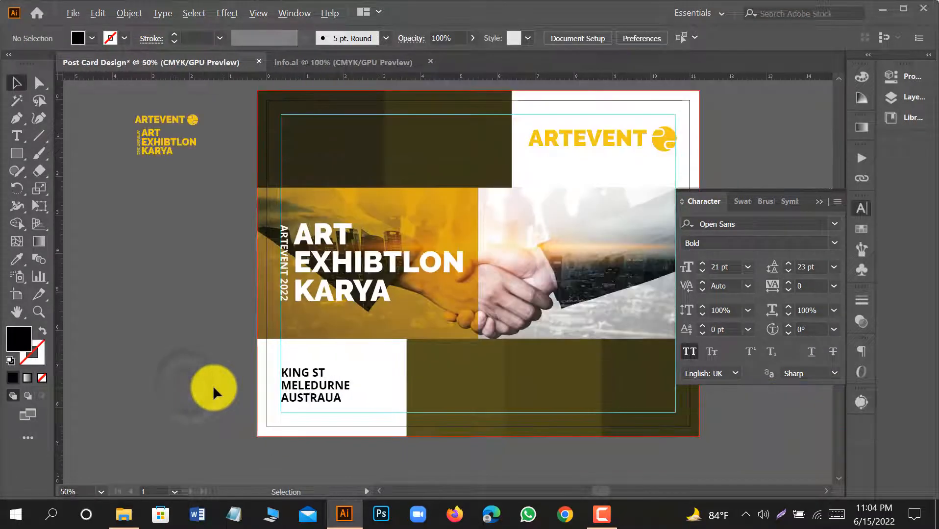
{"action": "left_click", "coordinate": [282, 394]}
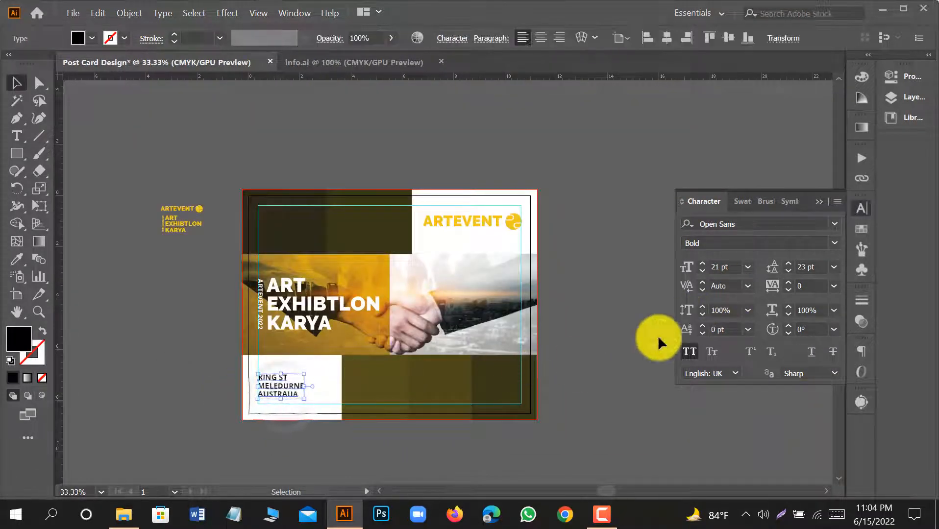
{"action": "left_click", "coordinate": [611, 360]}
Delete the leftover small logo and title text outside the artboard, and close the character settings.
{"action": "key", "text": "space"}
{"action": "left_click_drag", "start_coordinate": [363, 445], "coordinate": [403, 453]}
{"action": "scroll", "coordinate": [381, 377], "scroll_direction": "up", "scroll_amount": 1}
{"action": "key", "text": "space"}
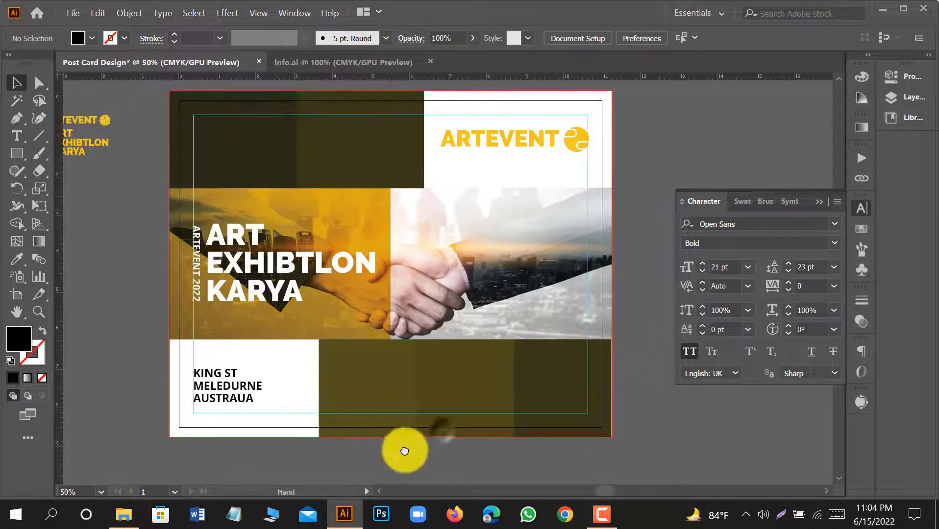
{"action": "key", "text": "space"}
{"action": "mouse_move", "coordinate": [279, 346]}
{"action": "left_mouse_down"}
{"action": "mouse_move", "coordinate": [380, 336]}
{"action": "mouse_move", "coordinate": [274, 333]}
{"action": "left_mouse_up"}
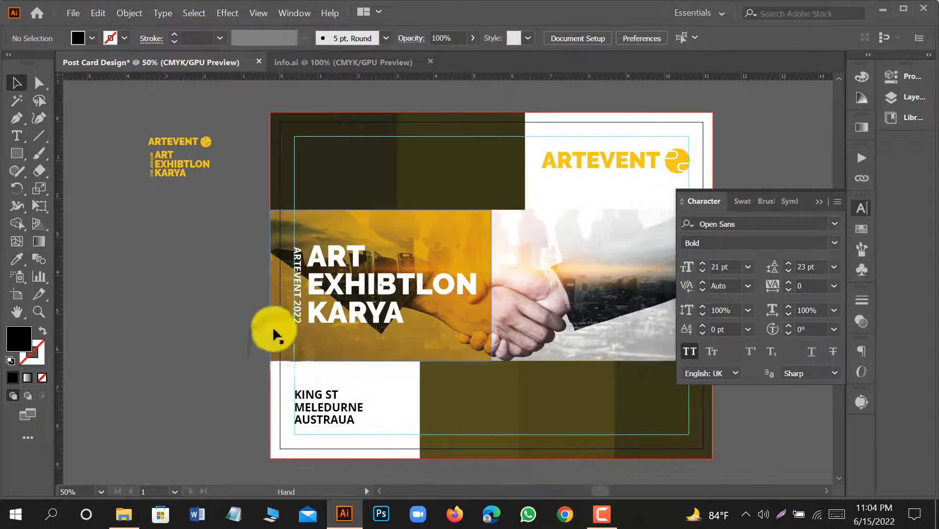
{"action": "left_click_drag", "start_coordinate": [125, 109], "coordinate": [227, 212]}
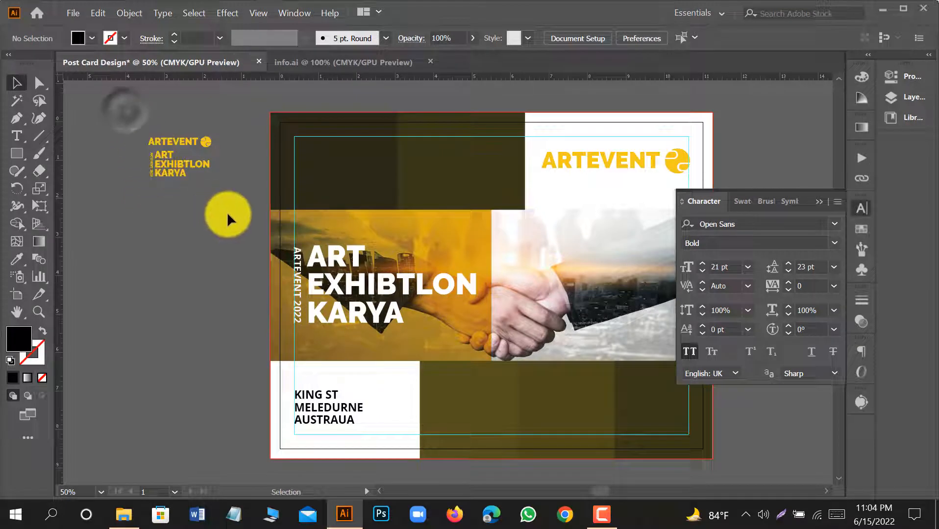
{"action": "key", "text": "Delete"}
{"action": "key", "text": "space"}
{"action": "left_click_drag", "start_coordinate": [501, 298], "coordinate": [436, 298]}
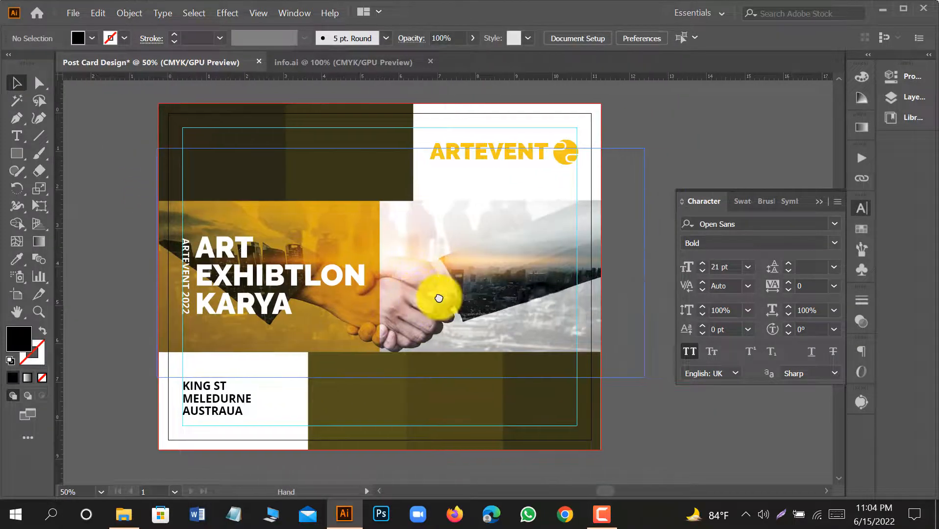
{"action": "left_click", "coordinate": [862, 206]}
{"action": "scroll", "coordinate": [178, 191], "scroll_direction": "up", "scroll_amount": 1}
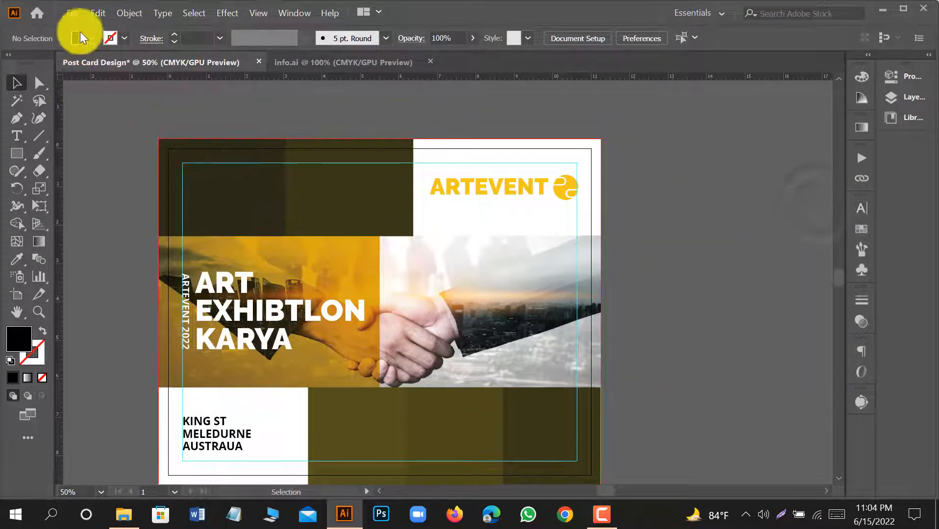
{"action": "left_click", "coordinate": [74, 15]}
{"action": "left_click", "coordinate": [113, 234]}
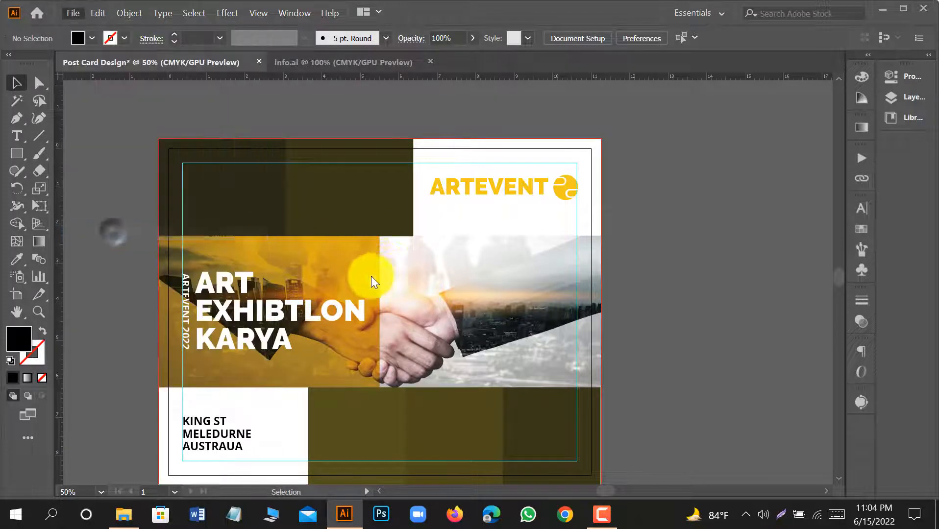
{"action": "left_click", "coordinate": [329, 144]}
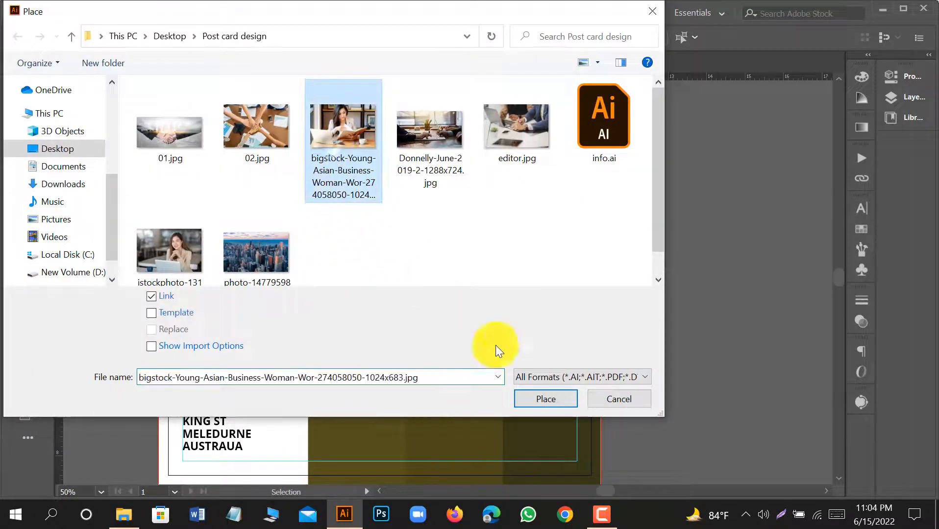
{"action": "left_click", "coordinate": [530, 395]}
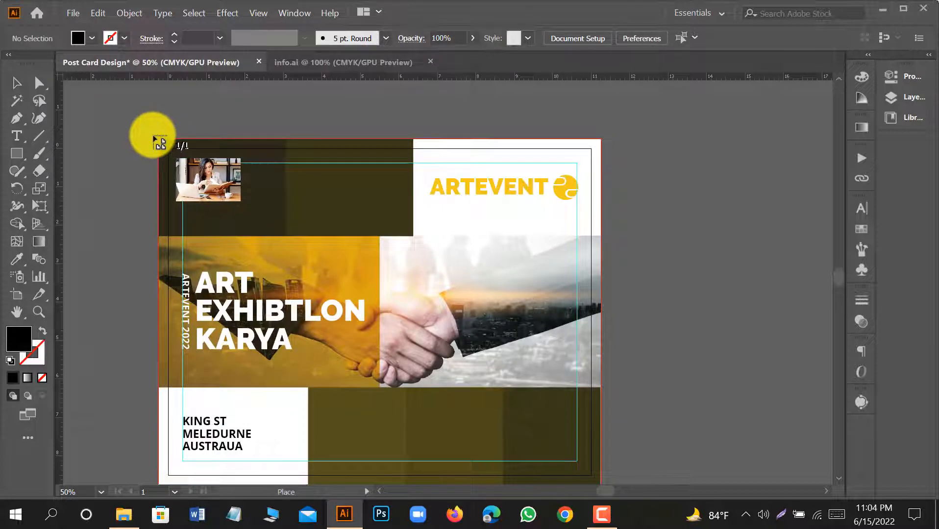
{"action": "left_click_drag", "start_coordinate": [152, 135], "coordinate": [308, 239]}
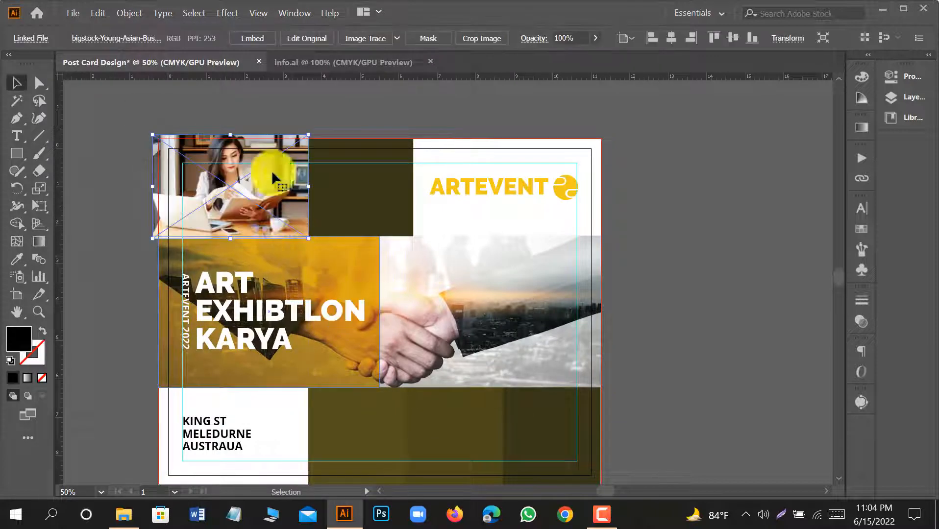
{"action": "left_click", "coordinate": [246, 39]}
Send the reading woman photo to the back and nudge it down to cover the first upper olive block.
{"action": "right_click", "coordinate": [262, 153]}
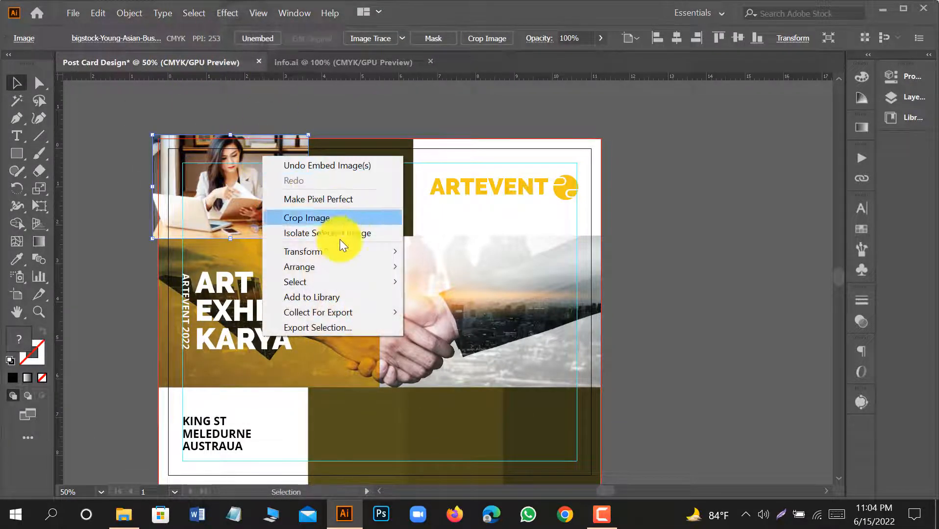
{"action": "mouse_move", "coordinate": [337, 267]}
{"action": "left_click", "coordinate": [440, 297]}
{"action": "scroll", "coordinate": [243, 185], "scroll_direction": "up", "scroll_amount": 1}
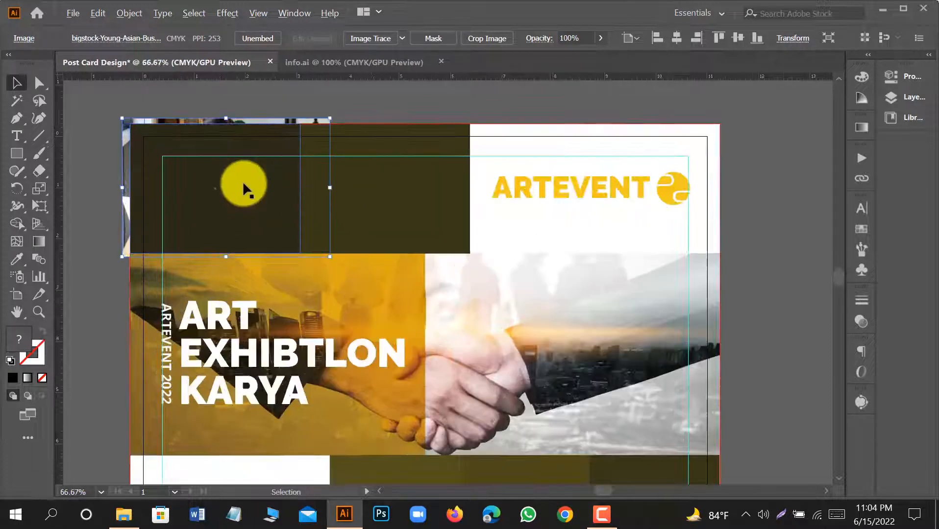
{"action": "key", "text": "shift+Down"}
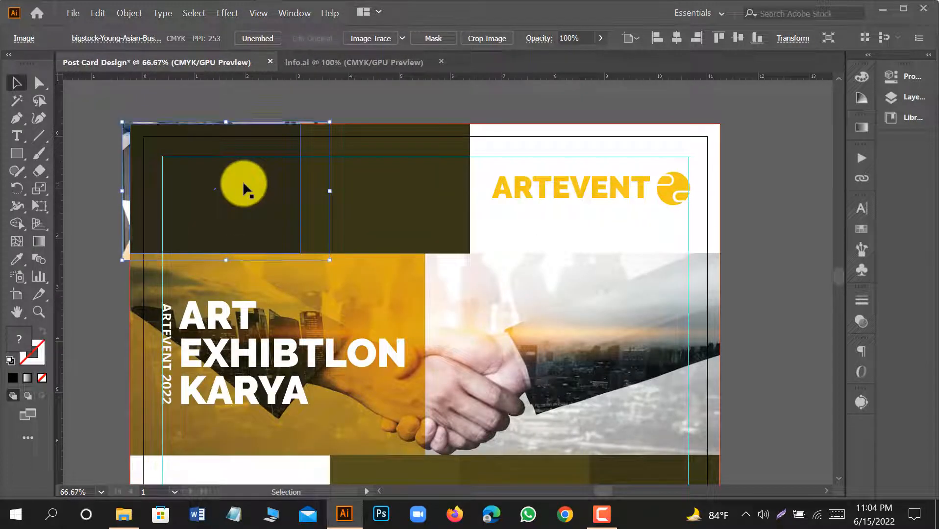
Make a clipping mask from the first upper olive block and the woman photo, and deselect.
{"action": "left_click", "coordinate": [242, 188], "text": "shift"}
{"action": "right_click", "coordinate": [243, 183]}
{"action": "left_click", "coordinate": [300, 297]}
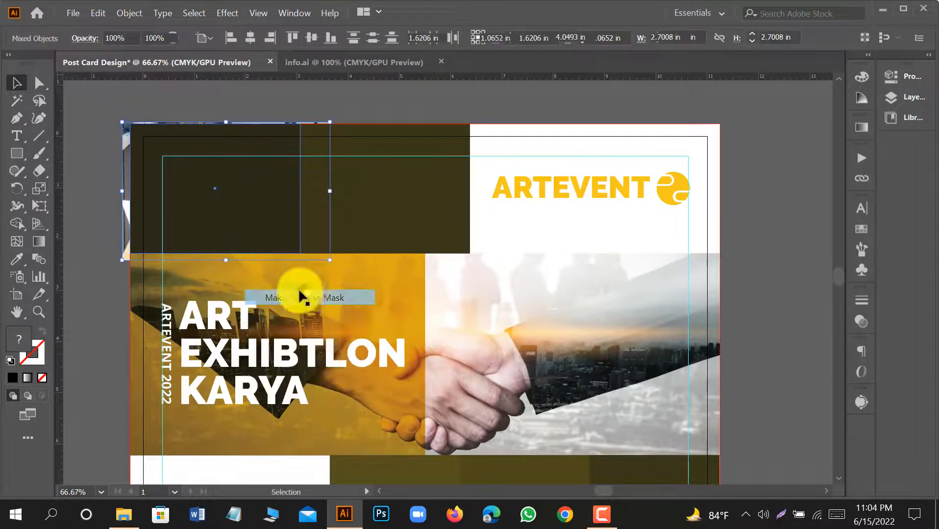
{"action": "left_click", "coordinate": [106, 277]}
Place editor.jpg over the remaining upper olive block, sized to cover it, and embed the image.
{"action": "scroll", "coordinate": [386, 326], "scroll_direction": "down", "scroll_amount": 1}
{"action": "scroll", "coordinate": [381, 314], "scroll_direction": "down", "scroll_amount": 1}
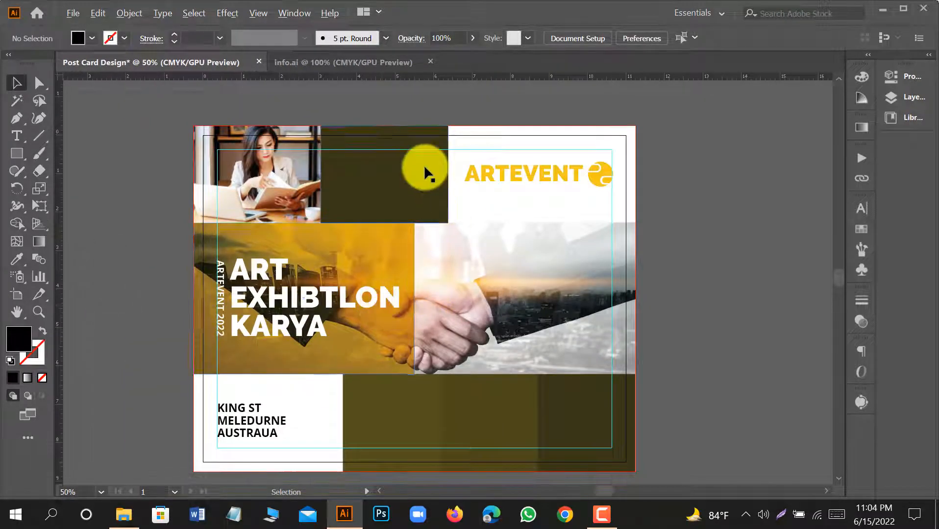
{"action": "scroll", "coordinate": [424, 164], "scroll_direction": "up", "scroll_amount": 1}
{"action": "left_click", "coordinate": [69, 12]}
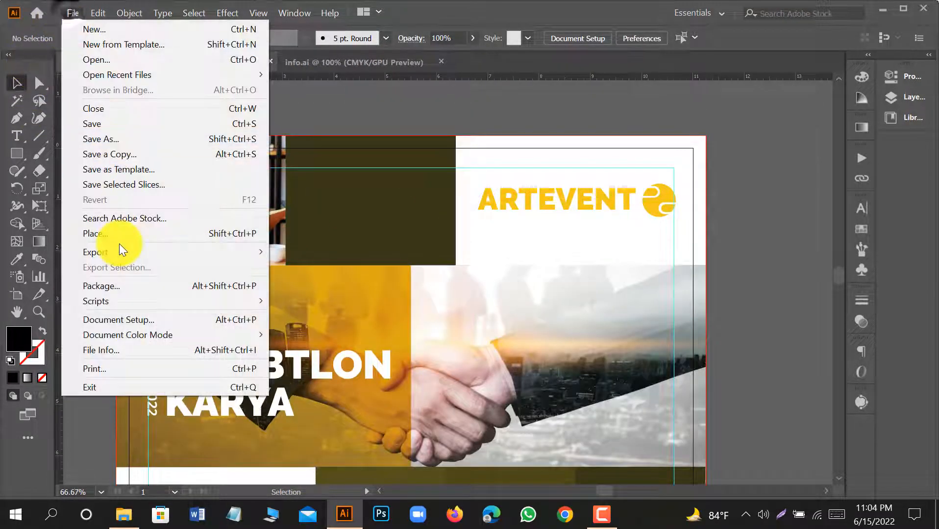
{"action": "left_click", "coordinate": [119, 233]}
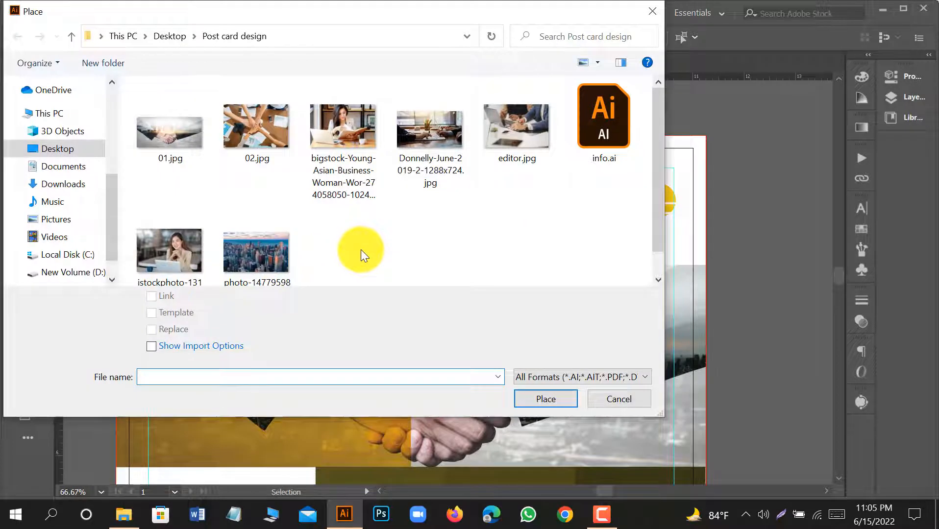
{"action": "left_click", "coordinate": [512, 157]}
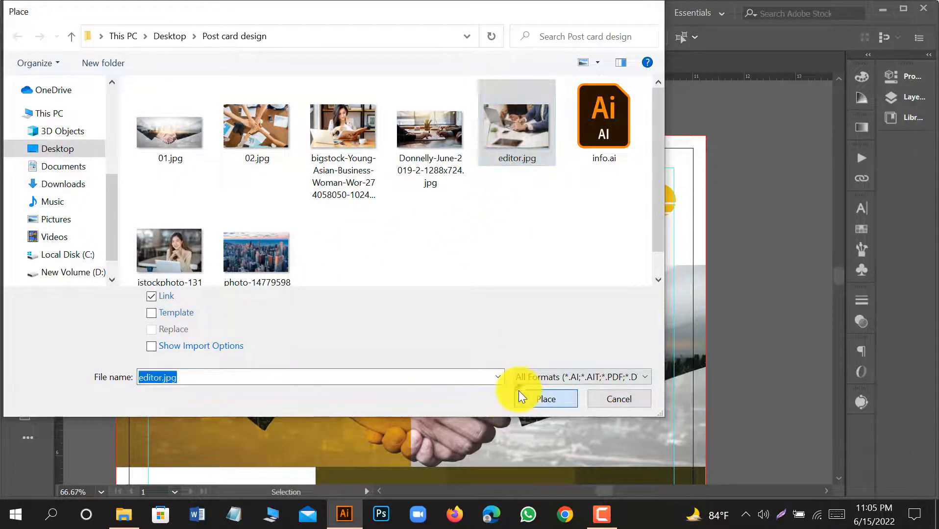
{"action": "left_click", "coordinate": [520, 391]}
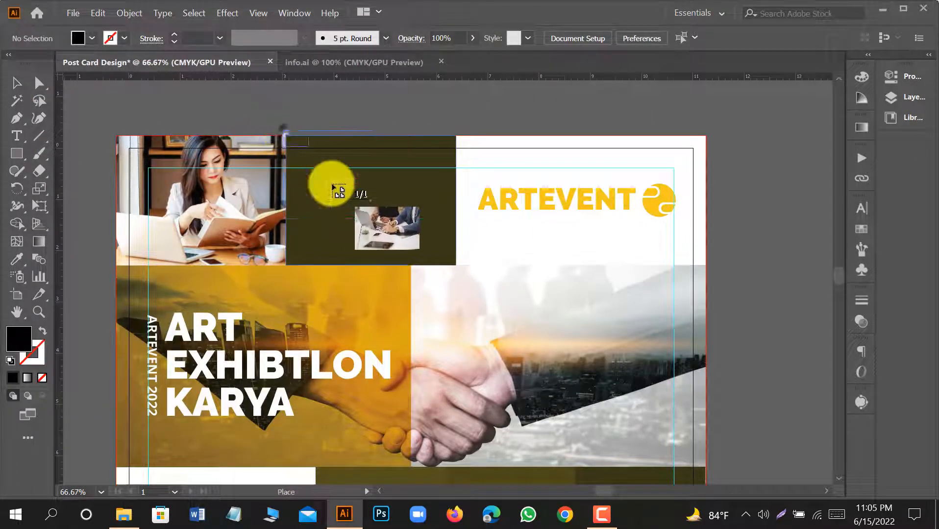
{"action": "left_click_drag", "start_coordinate": [488, 267], "coordinate": [285, 131]}
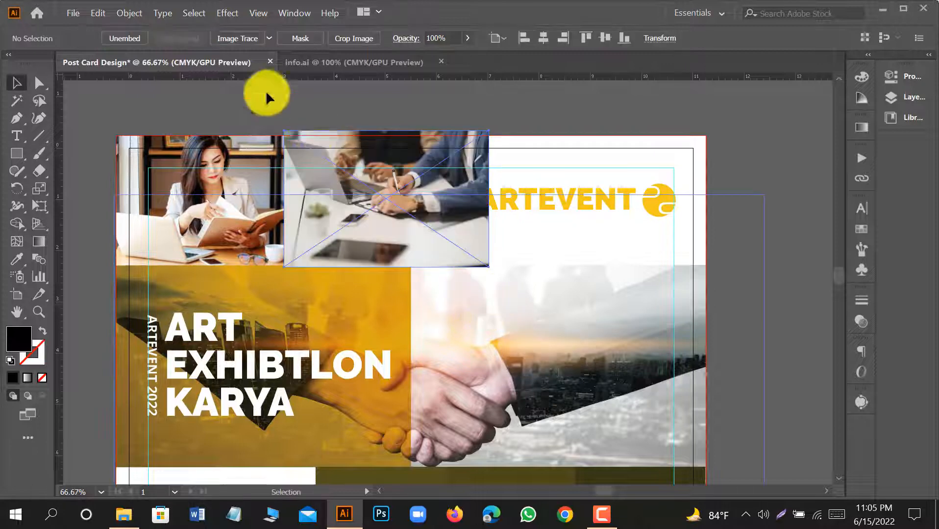
{"action": "left_click", "coordinate": [181, 37]}
Send the laptop desk photo to the back, clip it to the second upper olive block, and deselect.
{"action": "right_click", "coordinate": [356, 169]}
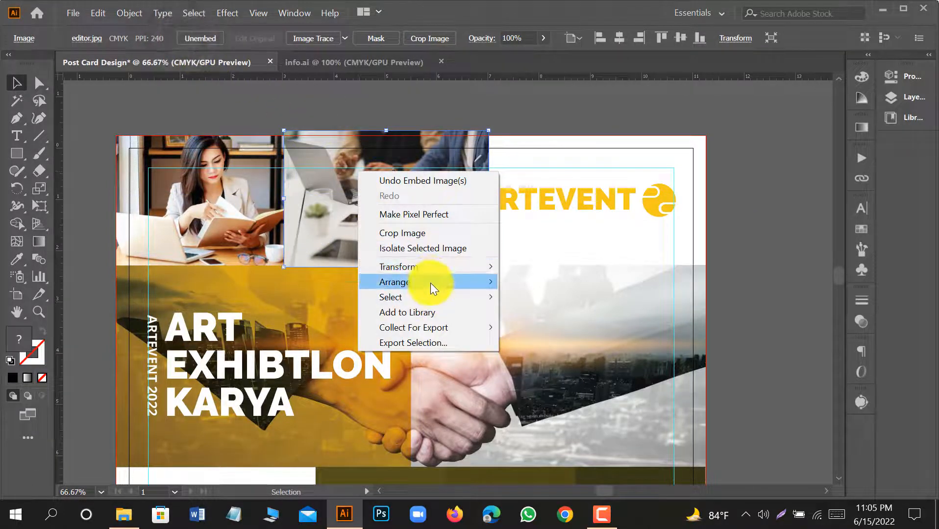
{"action": "mouse_move", "coordinate": [431, 282]}
{"action": "left_click", "coordinate": [547, 324]}
{"action": "right_click", "coordinate": [380, 193]}
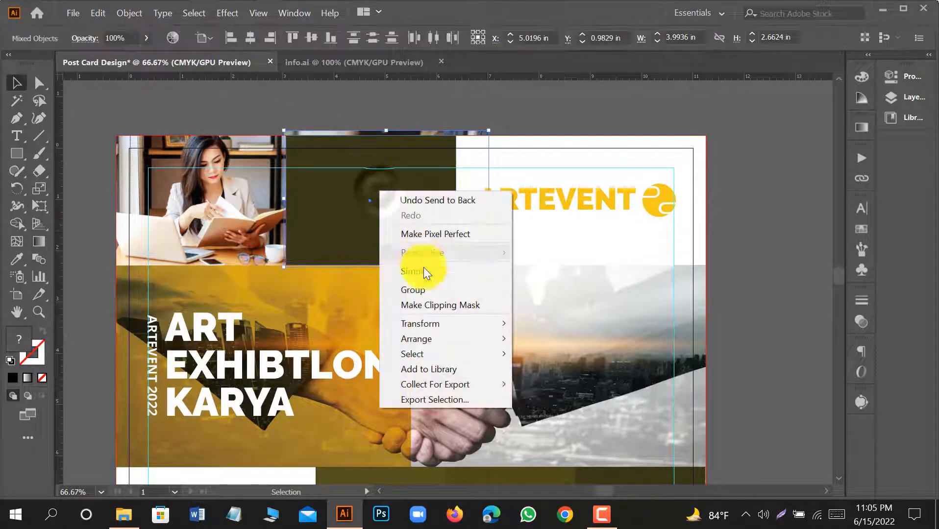
{"action": "left_click", "coordinate": [436, 302]}
{"action": "left_click", "coordinate": [437, 103]}
Place 02.jpg over the first lower olive block beside the venue address, sized to cover the block.
{"action": "scroll", "coordinate": [434, 192], "scroll_direction": "down", "scroll_amount": 1}
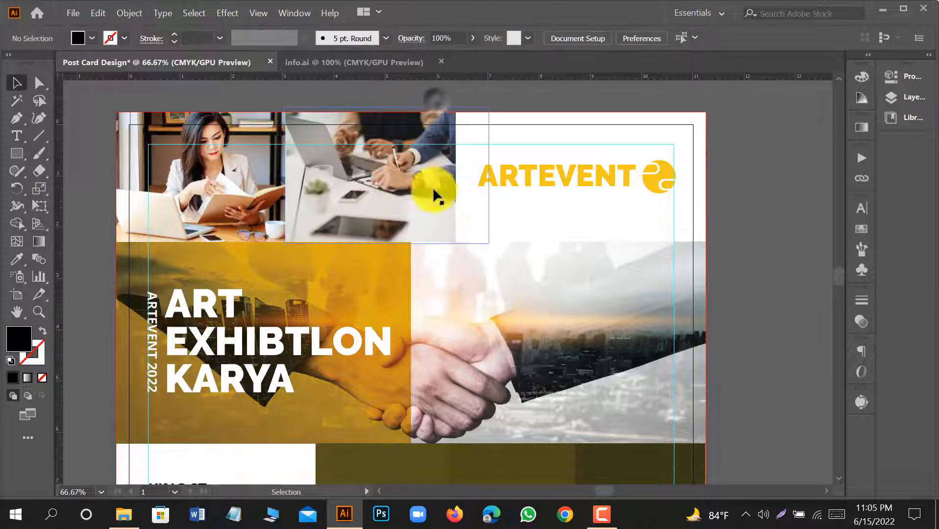
{"action": "scroll", "coordinate": [377, 194], "scroll_direction": "down", "scroll_amount": 1}
{"action": "scroll", "coordinate": [380, 201], "scroll_direction": "down", "scroll_amount": 2}
{"action": "left_click_drag", "start_coordinate": [682, 306], "coordinate": [642, 308]}
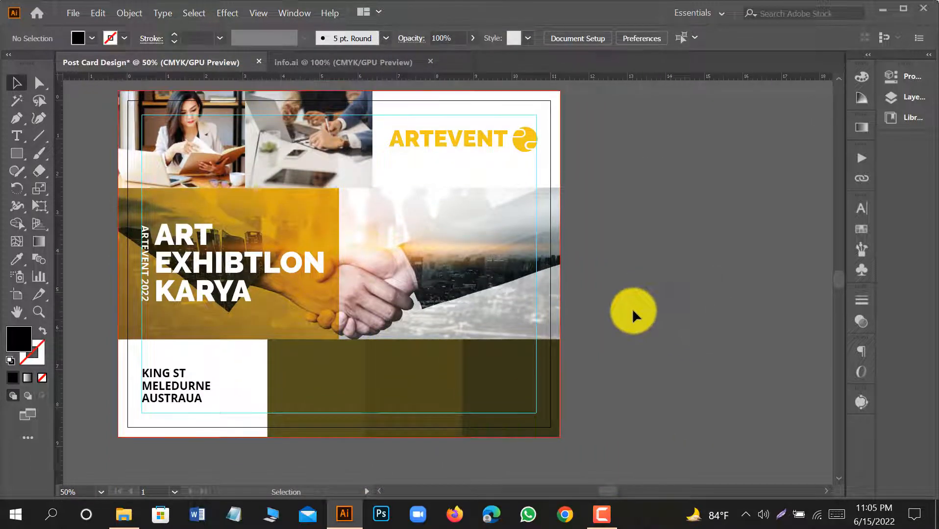
{"action": "left_click", "coordinate": [74, 13]}
{"action": "left_click", "coordinate": [133, 234]}
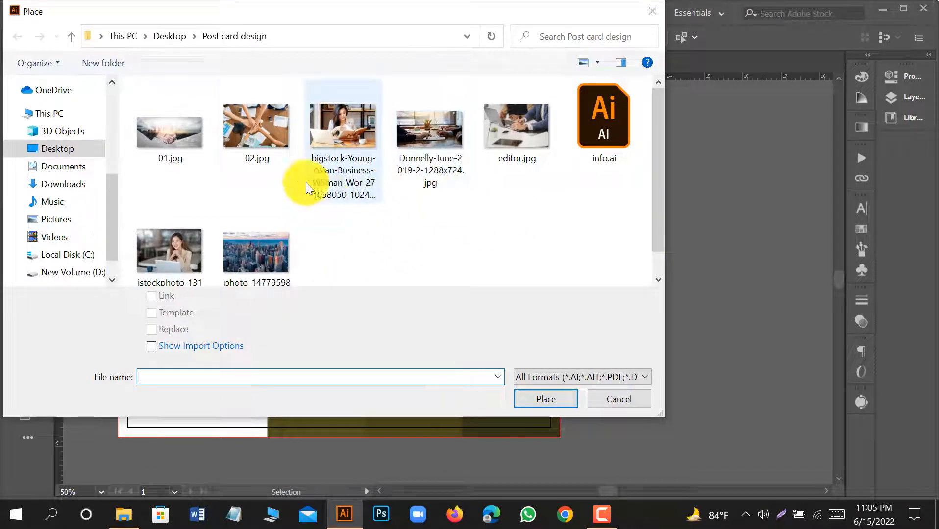
{"action": "left_click", "coordinate": [279, 152]}
{"action": "left_click", "coordinate": [546, 400]}
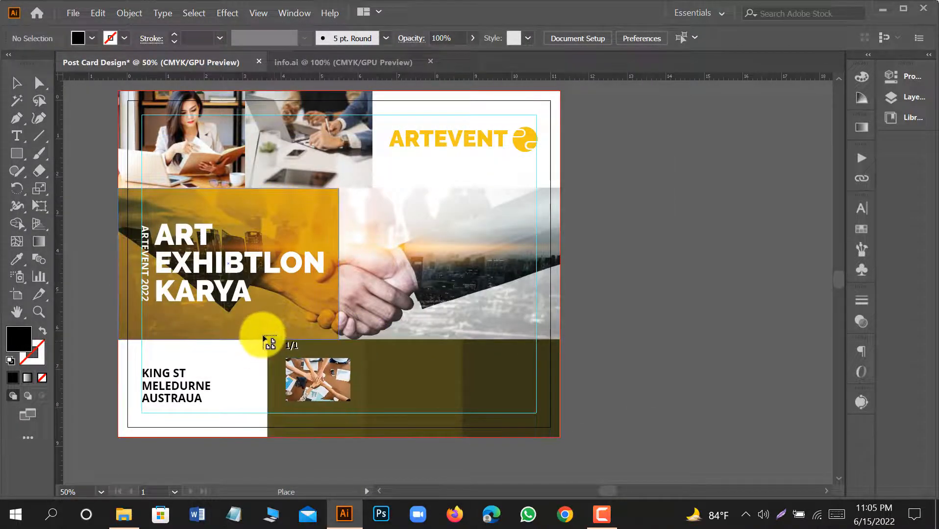
{"action": "mouse_move", "coordinate": [264, 336]}
{"action": "left_mouse_down"}
{"action": "mouse_move", "coordinate": [377, 466]}
{"action": "mouse_move", "coordinate": [430, 504]}
{"action": "mouse_move", "coordinate": [404, 452]}
{"action": "mouse_move", "coordinate": [420, 457]}
{"action": "left_mouse_up"}
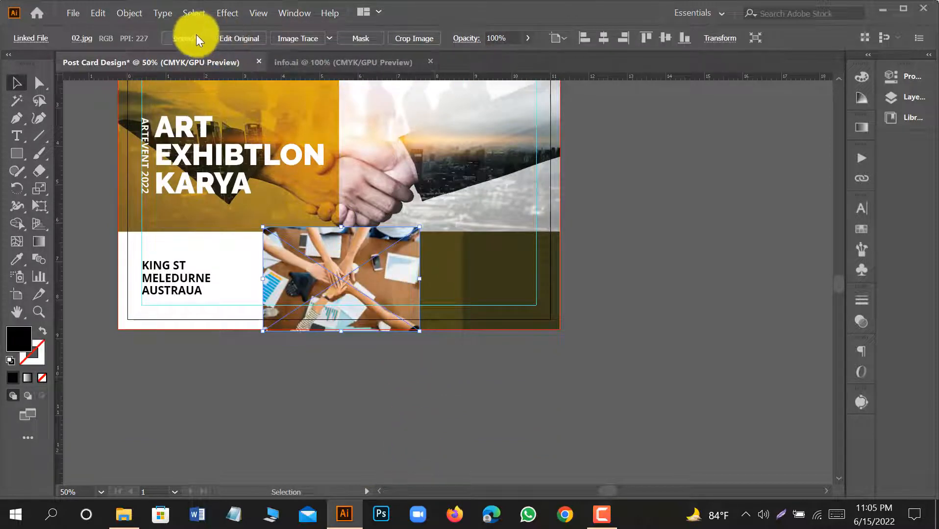
Embed the joined-hands photo, enlarge it slightly, and reposition it over the first lower olive block.
{"action": "scroll", "coordinate": [321, 275], "scroll_direction": "up", "scroll_amount": 1}
{"action": "left_click_drag", "start_coordinate": [453, 351], "coordinate": [489, 372]}
{"action": "left_click_drag", "start_coordinate": [489, 188], "coordinate": [468, 197]}
{"action": "left_click_drag", "start_coordinate": [412, 233], "coordinate": [402, 233]}
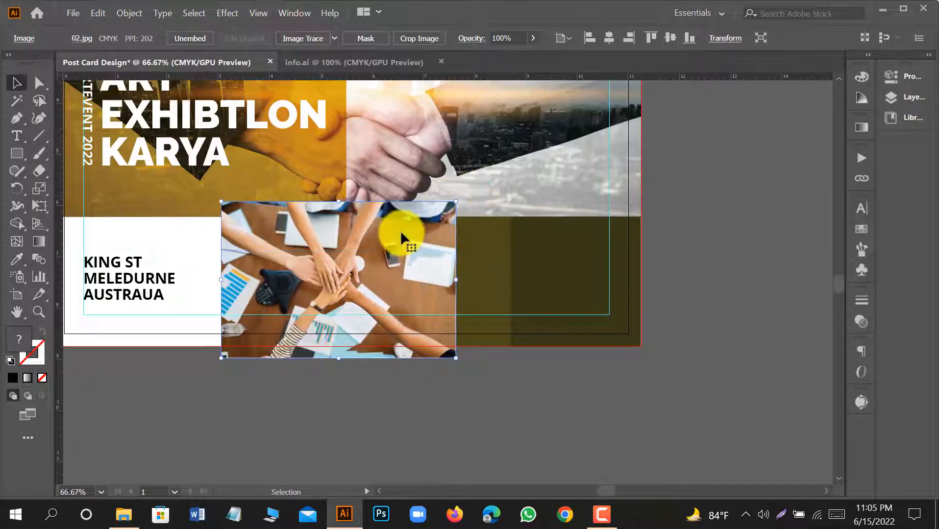
Send the joined-hands photo to the back, clip it to the first lower olive block, and deselect.
{"action": "right_click", "coordinate": [402, 233]}
{"action": "mouse_move", "coordinate": [468, 343]}
{"action": "left_click", "coordinate": [569, 386]}
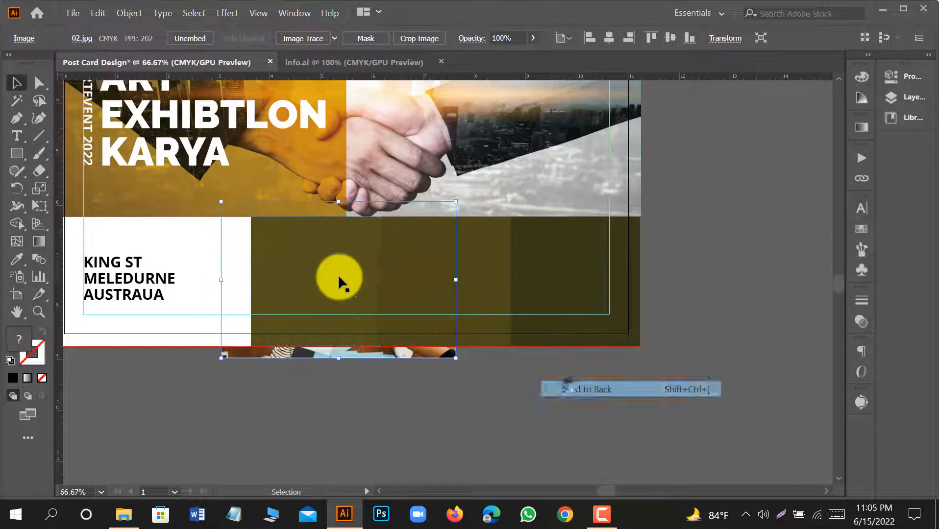
{"action": "right_click", "coordinate": [299, 263]}
{"action": "left_click", "coordinate": [368, 379]}
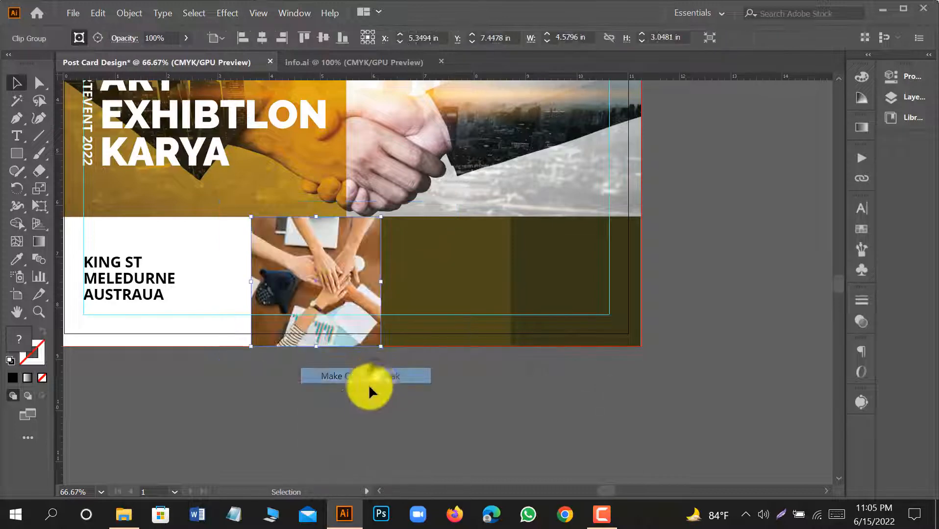
{"action": "left_click", "coordinate": [330, 373]}
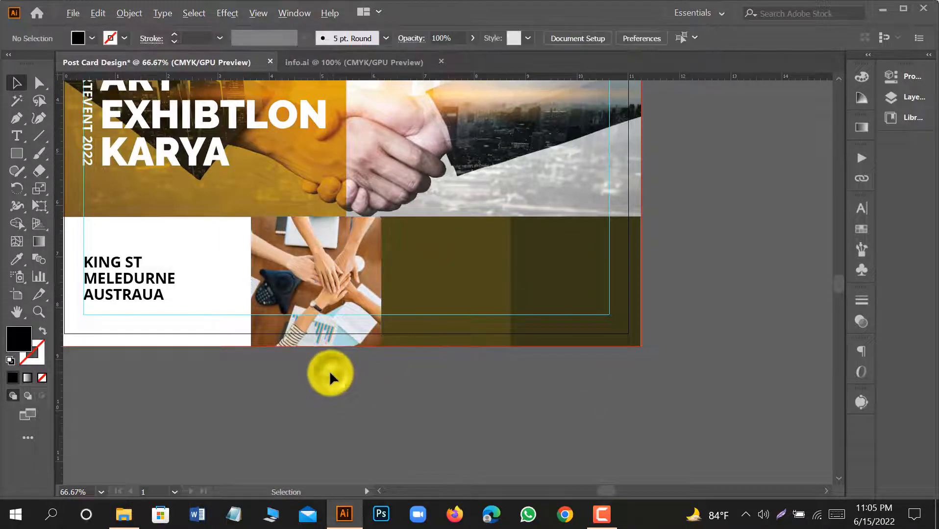
Place Donnelly-June-2019-2-1288x724.jpg over the last lower olive block, extending past the artboard edge, and embed it.
{"action": "scroll", "coordinate": [330, 373], "scroll_direction": "down", "scroll_amount": 1}
{"action": "left_click_drag", "start_coordinate": [408, 392], "coordinate": [384, 413]}
{"action": "left_click", "coordinate": [73, 13]}
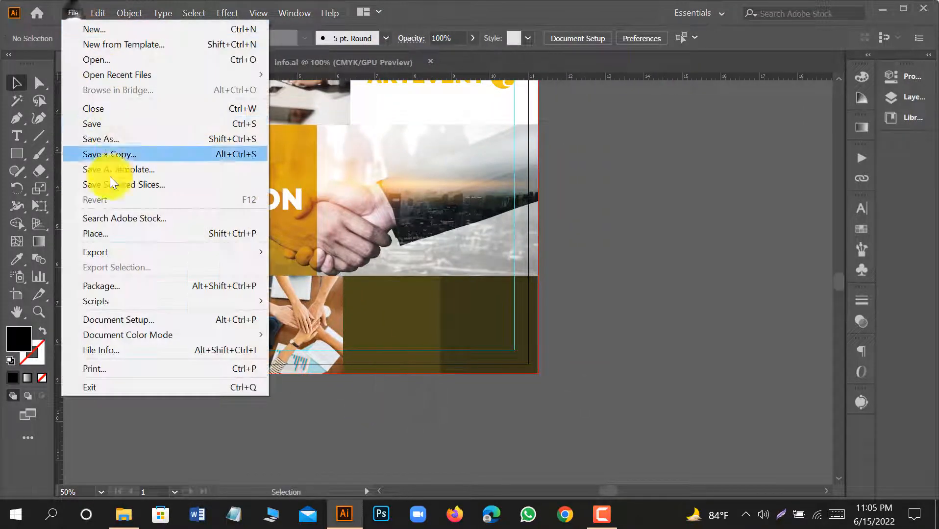
{"action": "left_click", "coordinate": [108, 238]}
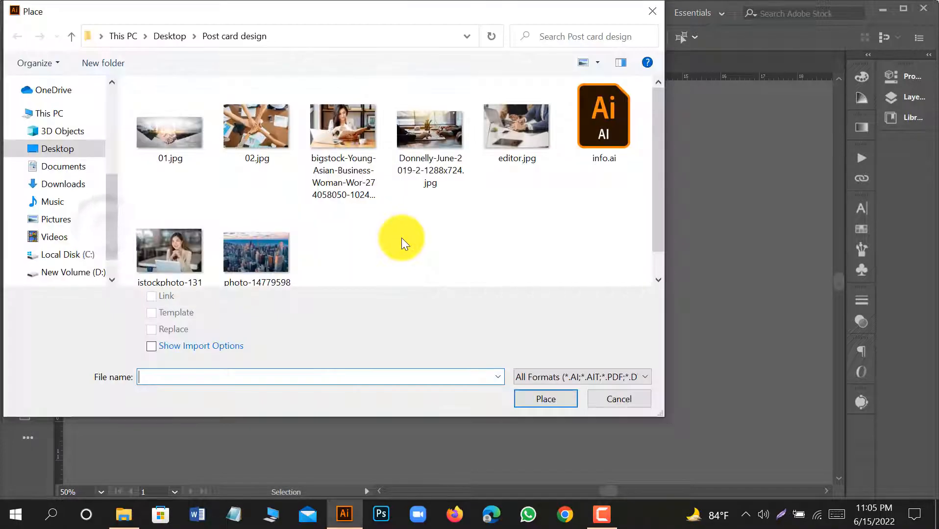
{"action": "left_click", "coordinate": [431, 132]}
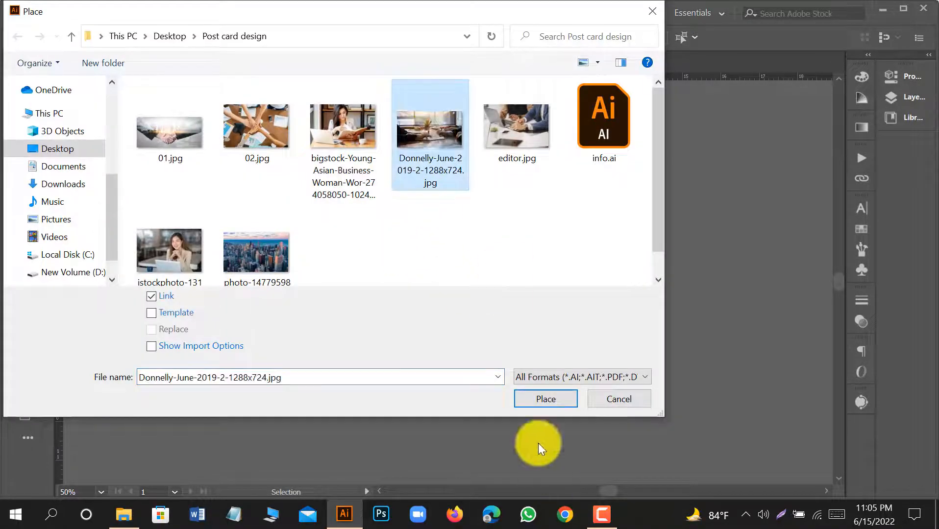
{"action": "left_click", "coordinate": [540, 398]}
{"action": "scroll", "coordinate": [431, 314], "scroll_direction": "up", "scroll_amount": 1}
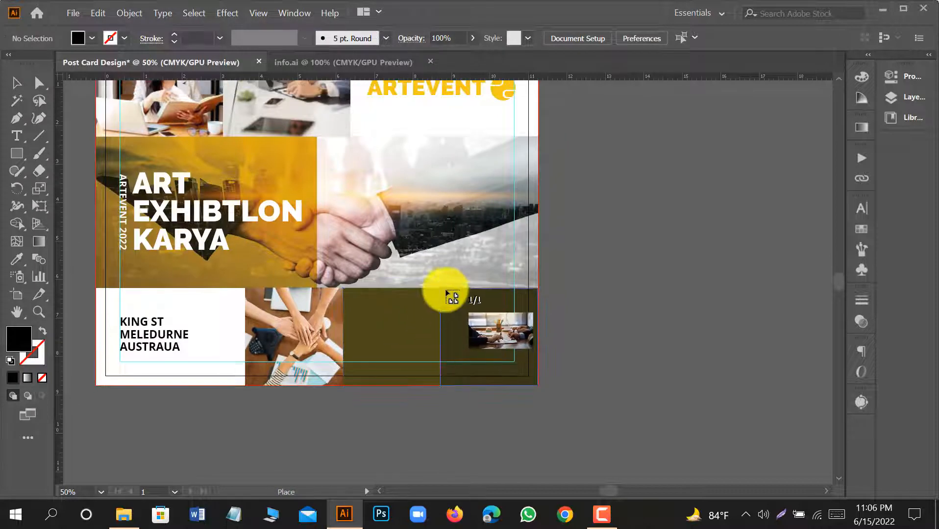
{"action": "left_click_drag", "start_coordinate": [436, 283], "coordinate": [625, 449]}
{"action": "left_click", "coordinate": [247, 42]}
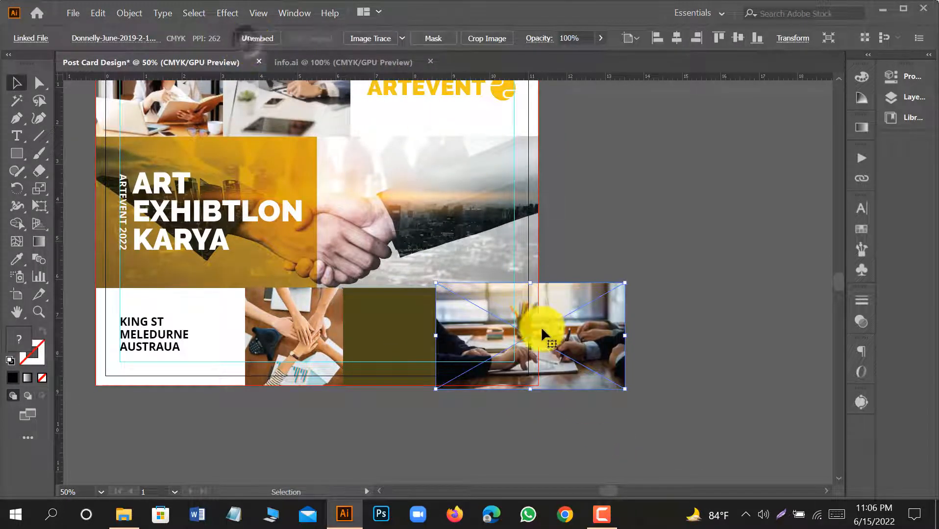
Send the meeting photo to the back and clip it to the last lower olive block.
{"action": "right_click", "coordinate": [589, 323]}
{"action": "mouse_move", "coordinate": [633, 251]}
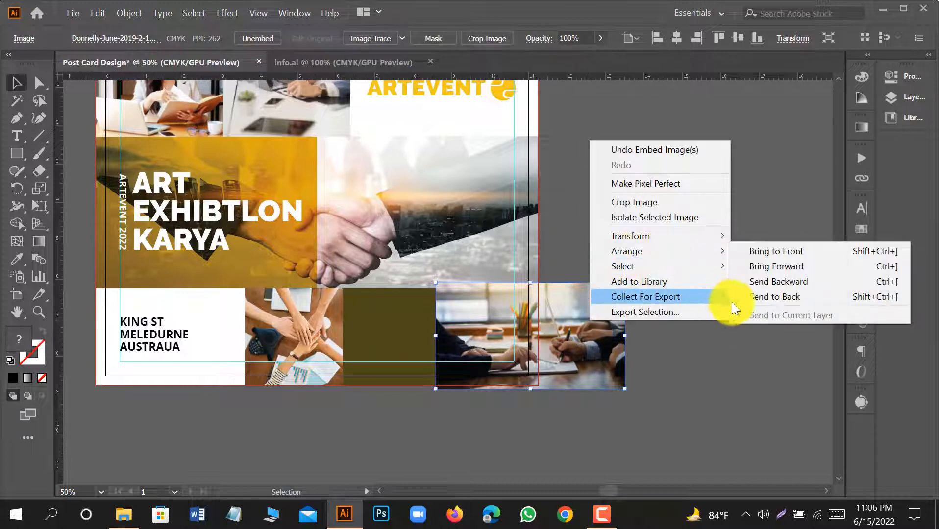
{"action": "left_click", "coordinate": [744, 299]}
{"action": "right_click", "coordinate": [499, 326]}
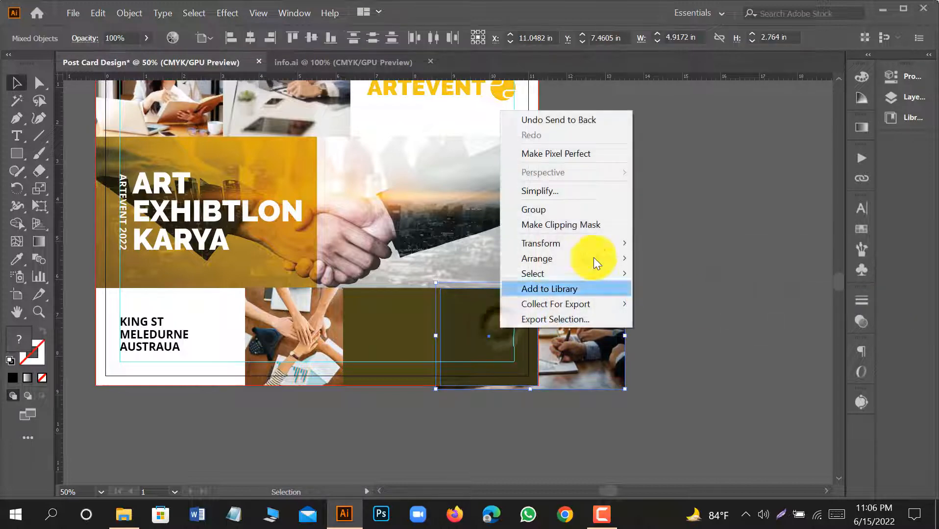
{"action": "left_click", "coordinate": [588, 226]}
Shift the meeting photo left inside its clip group so the writing hands fill the last lower block, and leave isolation.
{"action": "double_click", "coordinate": [506, 333]}
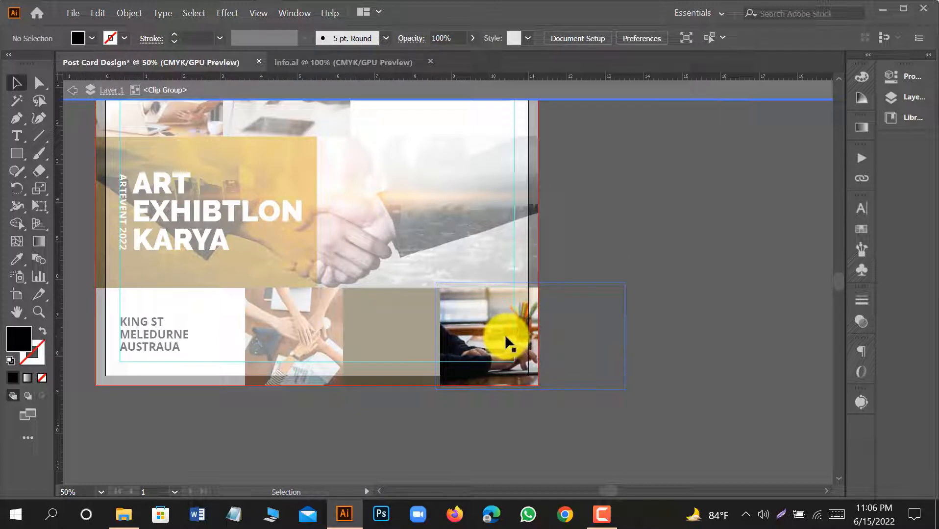
{"action": "left_click", "coordinate": [505, 336]}
{"action": "key", "text": "shift+Left"}
{"action": "key", "text": "shift+Left"}
{"action": "key", "text": "shift+Left"}
{"action": "key", "text": "shift+Left"}
{"action": "key", "text": "shift+Left"}
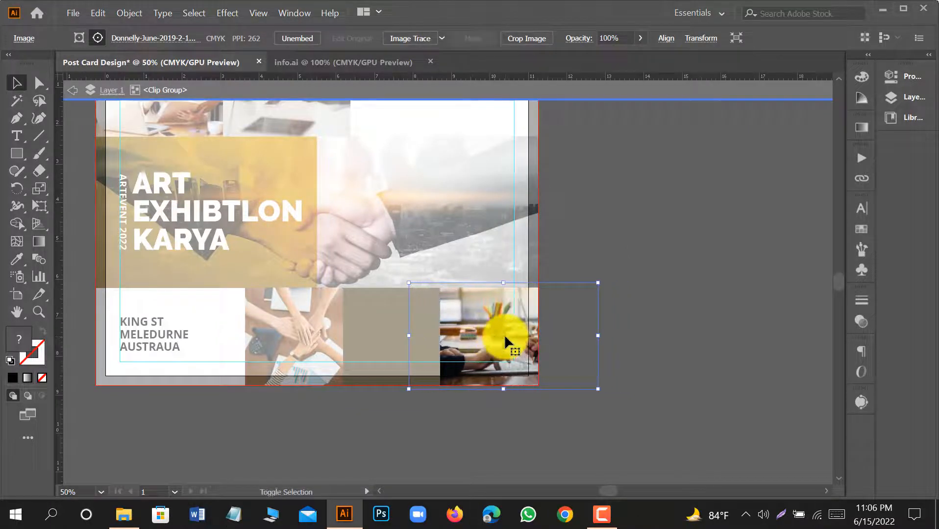
{"action": "key", "text": "shift+Left"}
{"action": "key", "text": "shift+Left"}
{"action": "key", "text": "shift+Left"}
{"action": "key", "text": "shift+Left"}
{"action": "key", "text": "shift+Left"}
{"action": "key", "text": "shift+Left"}
{"action": "key", "text": "shift+Left"}
{"action": "key", "text": "shift+Left"}
{"action": "key", "text": "shift+Left"}
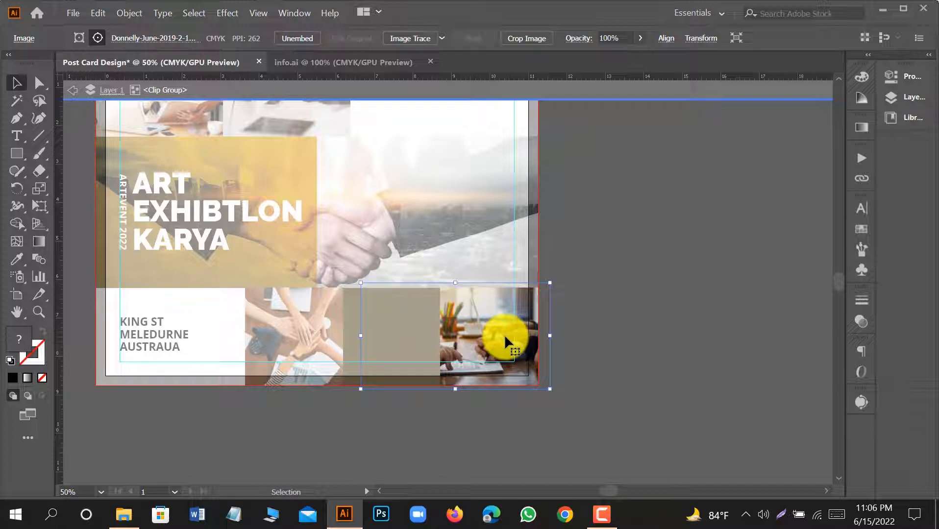
{"action": "key", "text": "Right"}
{"action": "key", "text": "Right"}
{"action": "key", "text": "Right"}
{"action": "key", "text": "Right"}
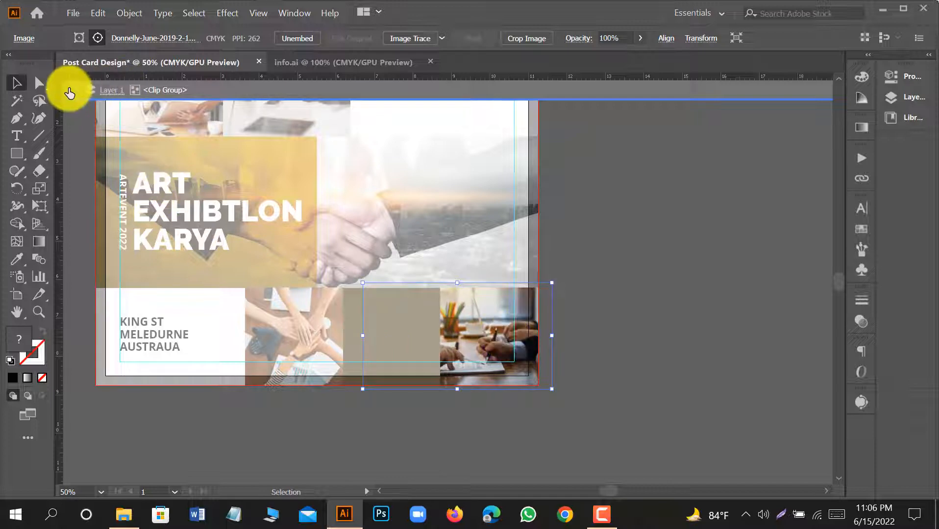
{"action": "left_click", "coordinate": [67, 91]}
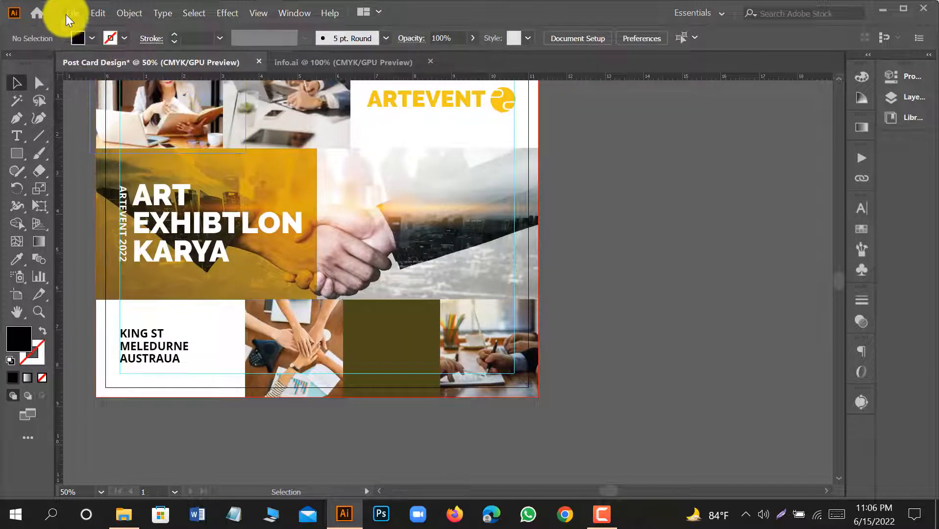
Place the istockphoto image of the smiling woman over the middle lower olive block, embed it, and nudge it left to centre her.
{"action": "left_click", "coordinate": [73, 12]}
{"action": "left_click", "coordinate": [114, 234]}
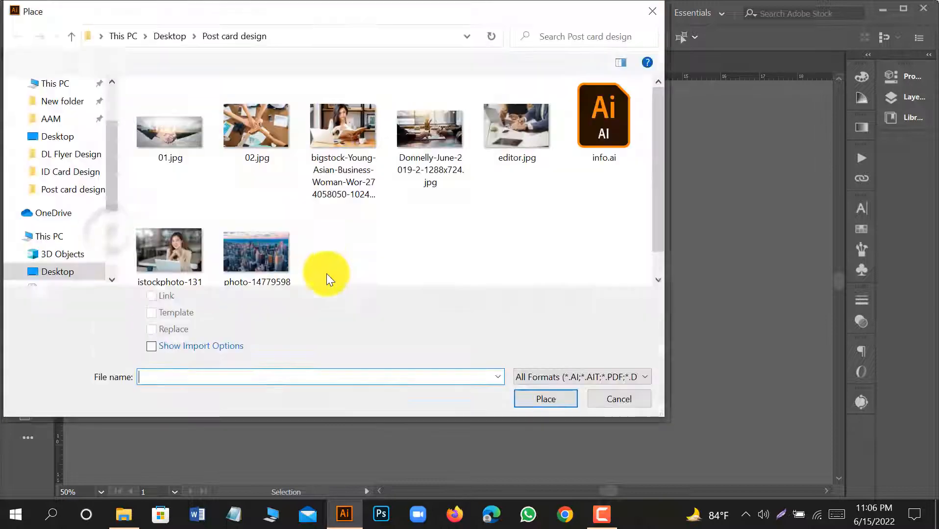
{"action": "left_click", "coordinate": [175, 250]}
{"action": "left_click", "coordinate": [536, 399]}
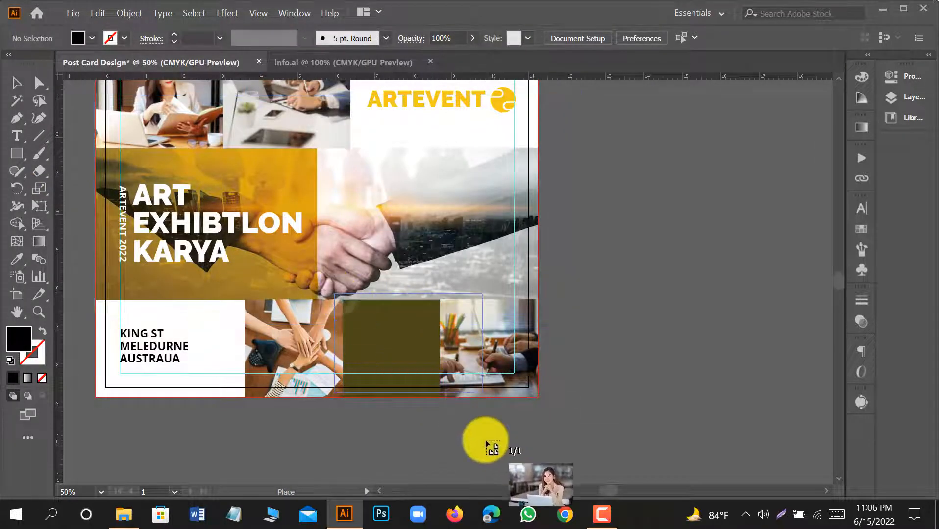
{"action": "left_click_drag", "start_coordinate": [334, 294], "coordinate": [494, 445]}
{"action": "left_click", "coordinate": [244, 38]}
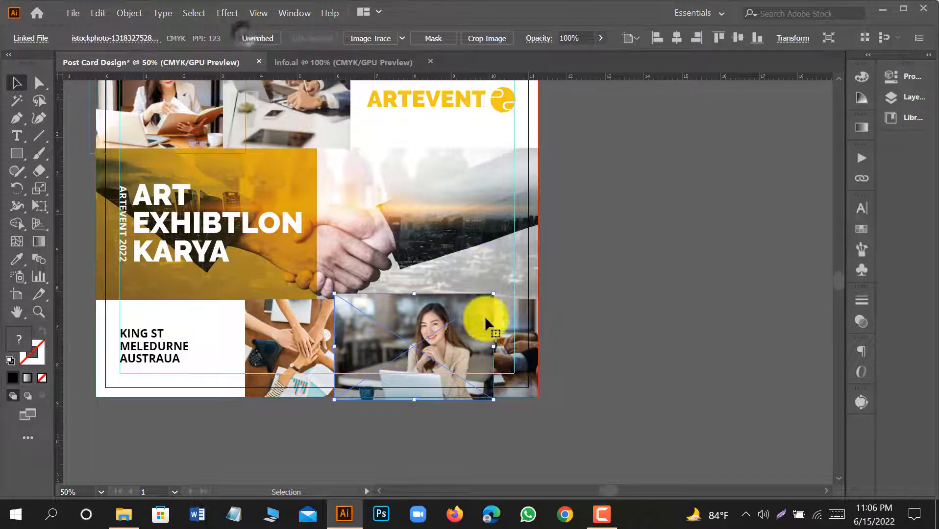
{"action": "key", "text": "Left"}
{"action": "key", "text": "Left"}
{"action": "key", "text": "Left"}
{"action": "key", "text": "Left"}
{"action": "key", "text": "Left"}
{"action": "key", "text": "Left"}
{"action": "key", "text": "Left"}
{"action": "key", "text": "Left"}
{"action": "key", "text": "Left"}
{"action": "key", "text": "Left"}
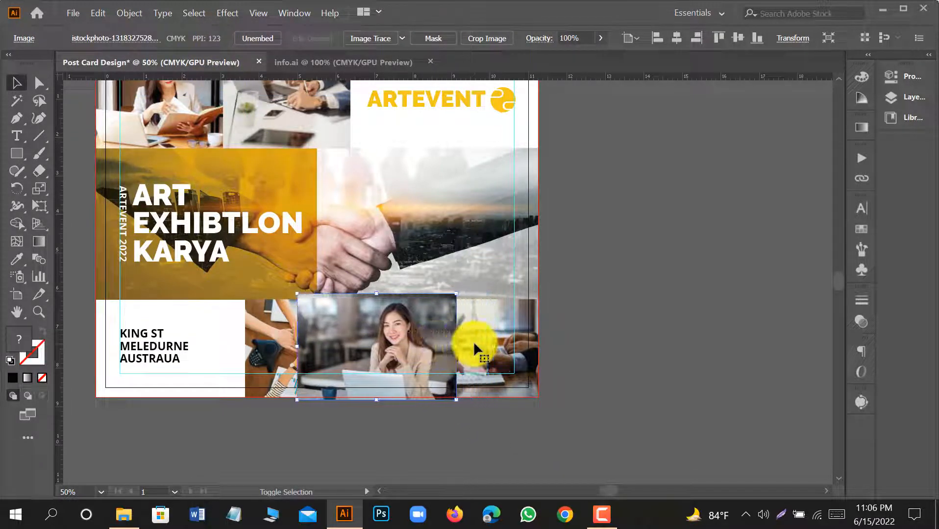
Send the smiling woman's photo to the back, clip it to the middle lower olive block, and deselect.
{"action": "right_click", "coordinate": [384, 348]}
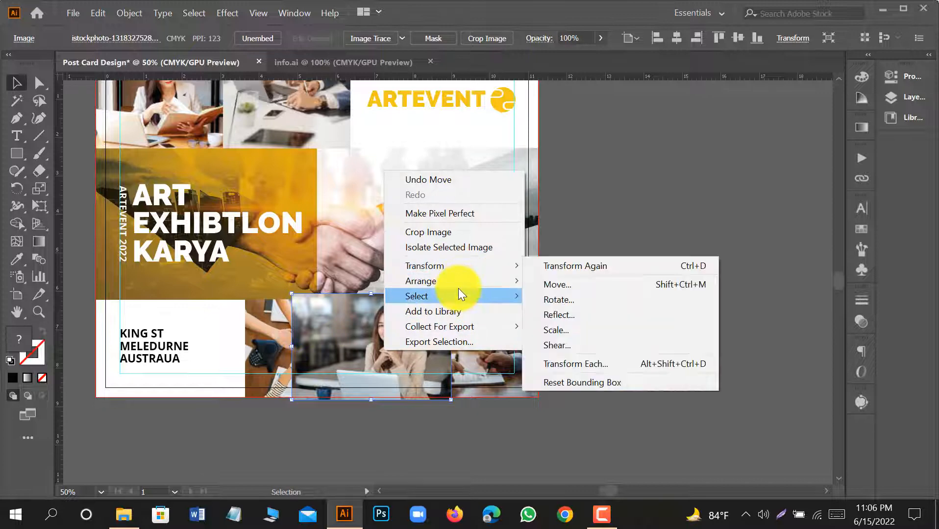
{"action": "mouse_move", "coordinate": [462, 284]}
{"action": "left_click", "coordinate": [588, 324]}
{"action": "left_click", "coordinate": [386, 356], "text": "shift"}
{"action": "right_click", "coordinate": [386, 356]}
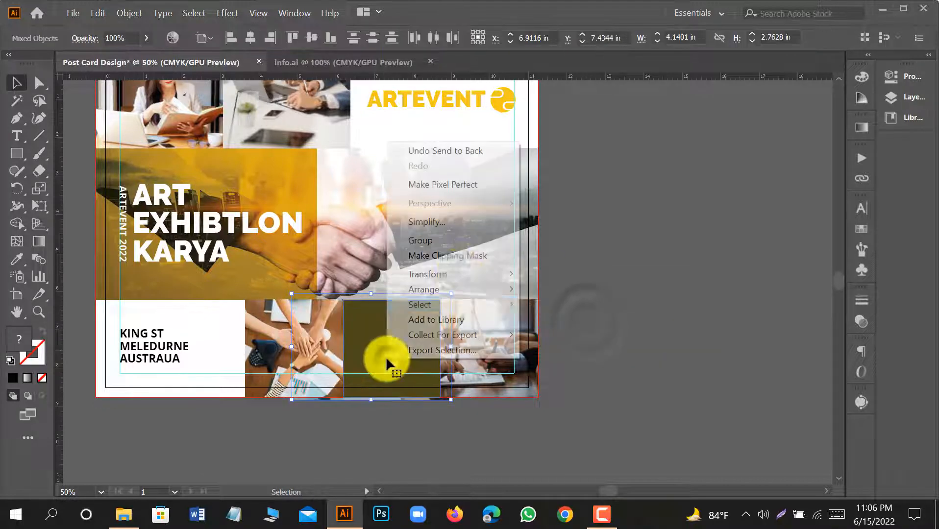
{"action": "left_click", "coordinate": [462, 256]}
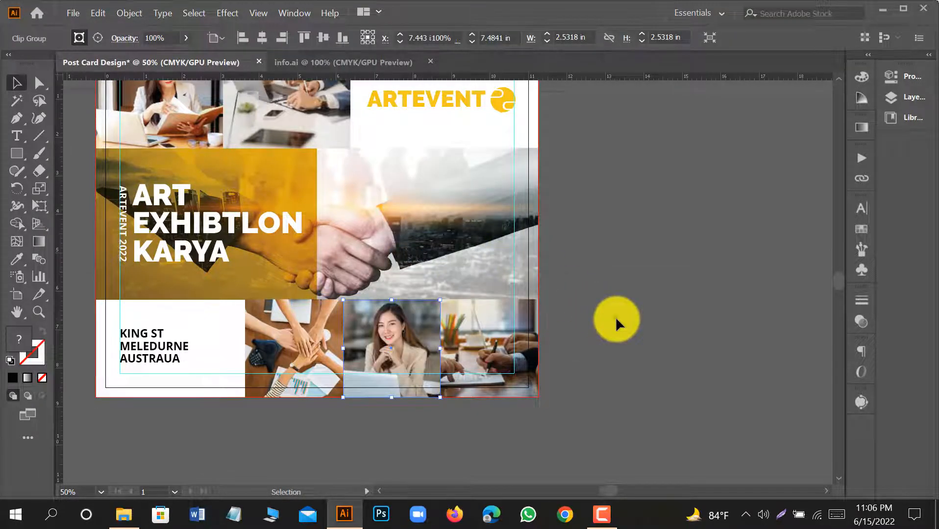
{"action": "left_click", "coordinate": [616, 317]}
{"action": "scroll", "coordinate": [613, 321], "scroll_direction": "up", "scroll_amount": 1}
{"action": "scroll", "coordinate": [460, 343], "scroll_direction": "up", "scroll_amount": 4}
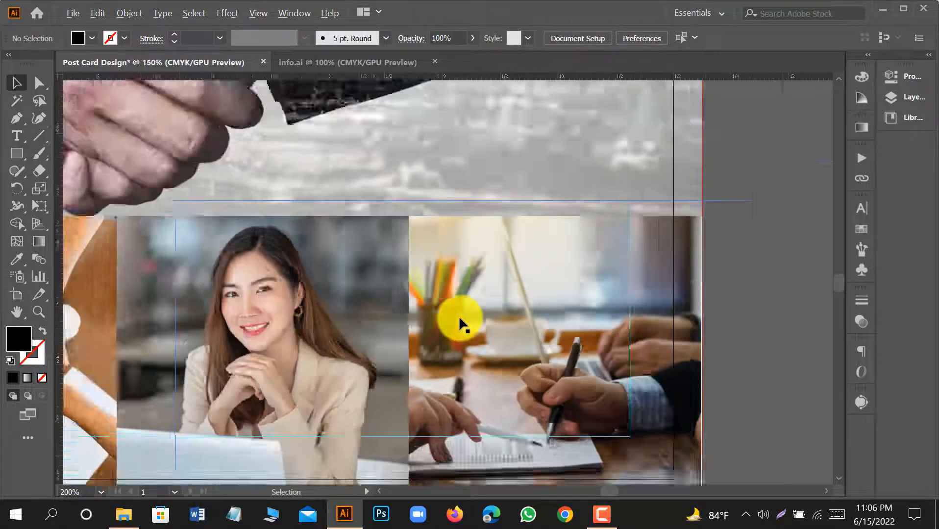
{"action": "scroll", "coordinate": [460, 318], "scroll_direction": "down", "scroll_amount": 1}
{"action": "left_click_drag", "start_coordinate": [675, 385], "coordinate": [562, 328]}
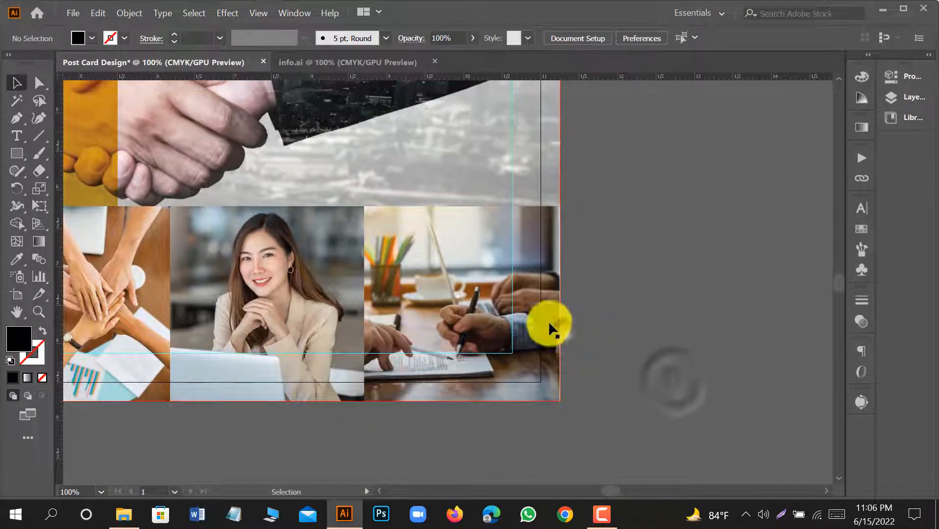
{"action": "left_click", "coordinate": [466, 297]}
{"action": "left_click", "coordinate": [39, 82]}
{"action": "scroll", "coordinate": [544, 186], "scroll_direction": "up", "scroll_amount": 4}
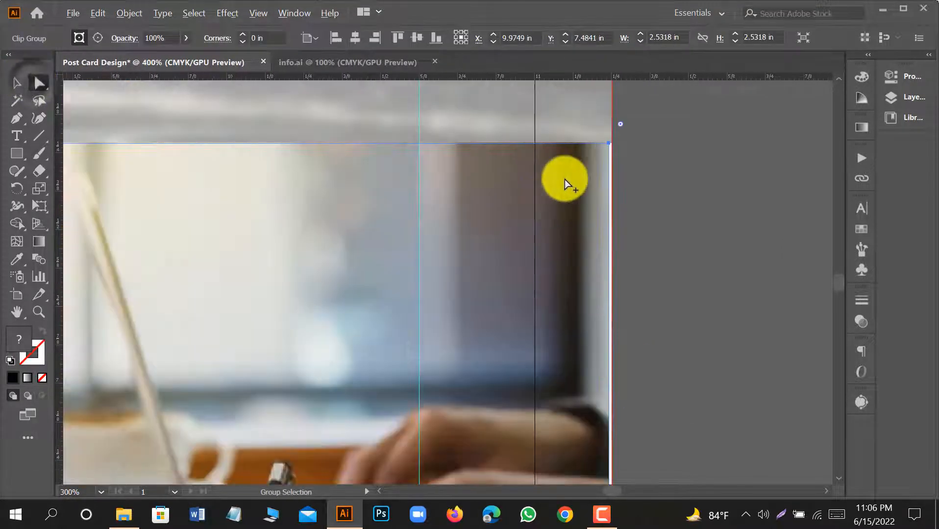
{"action": "key", "text": "a"}
{"action": "left_click", "coordinate": [610, 144]}
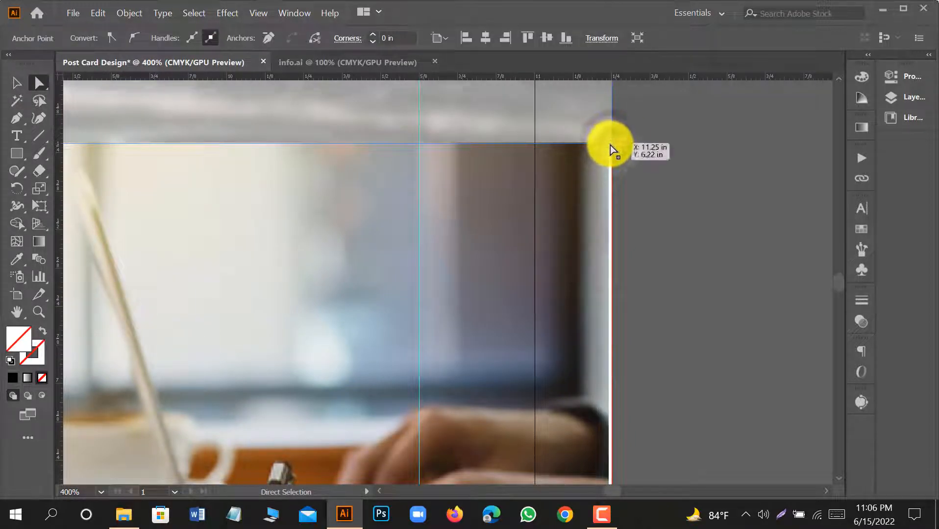
{"action": "scroll", "coordinate": [584, 167], "scroll_direction": "down", "scroll_amount": 3}
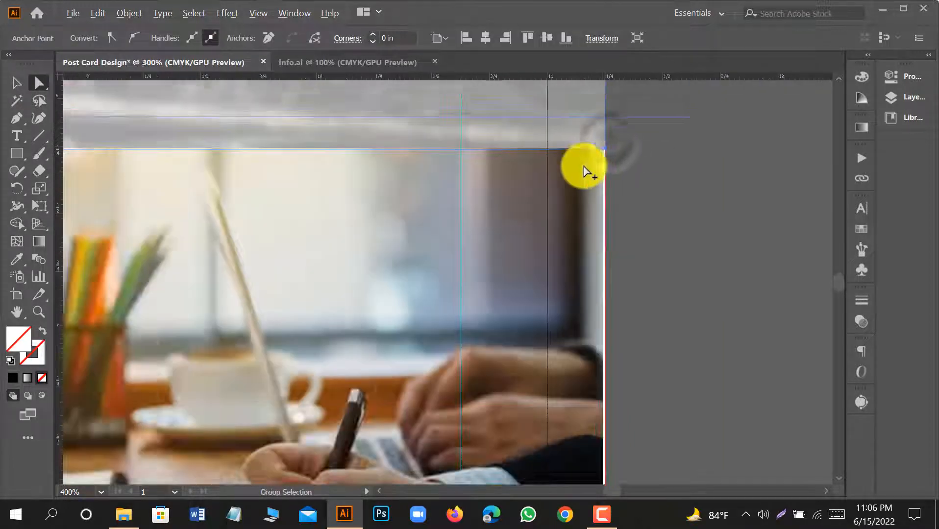
{"action": "left_click", "coordinate": [17, 83]}
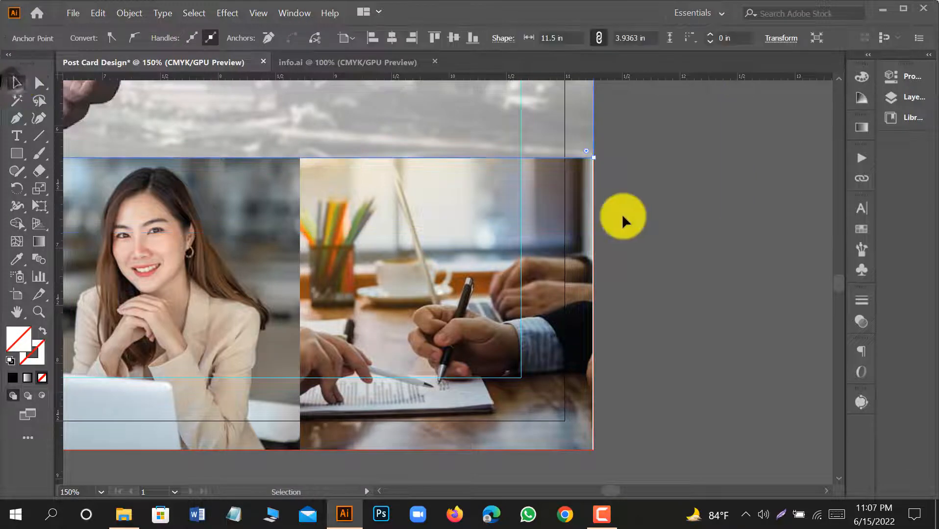
{"action": "left_click", "coordinate": [622, 214]}
{"action": "double_click", "coordinate": [526, 230]}
{"action": "left_click", "coordinate": [521, 229]}
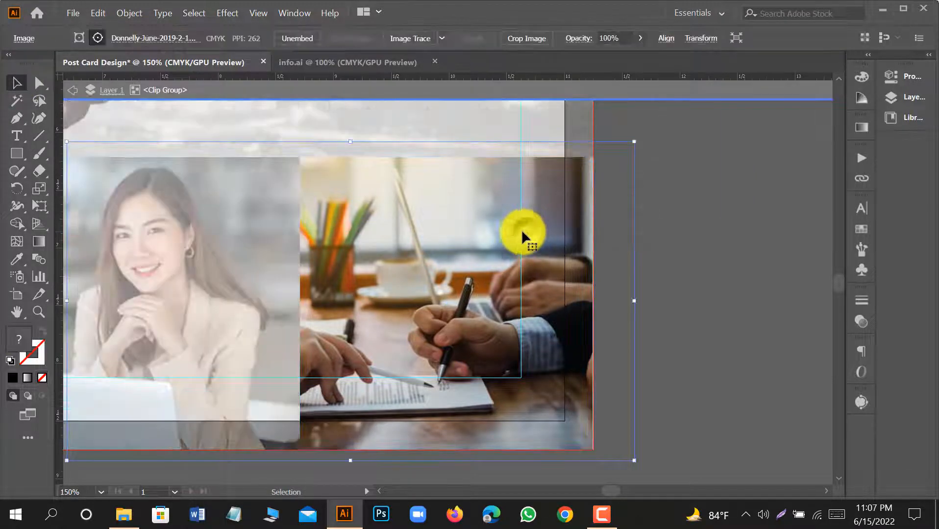
{"action": "left_click", "coordinate": [71, 91]}
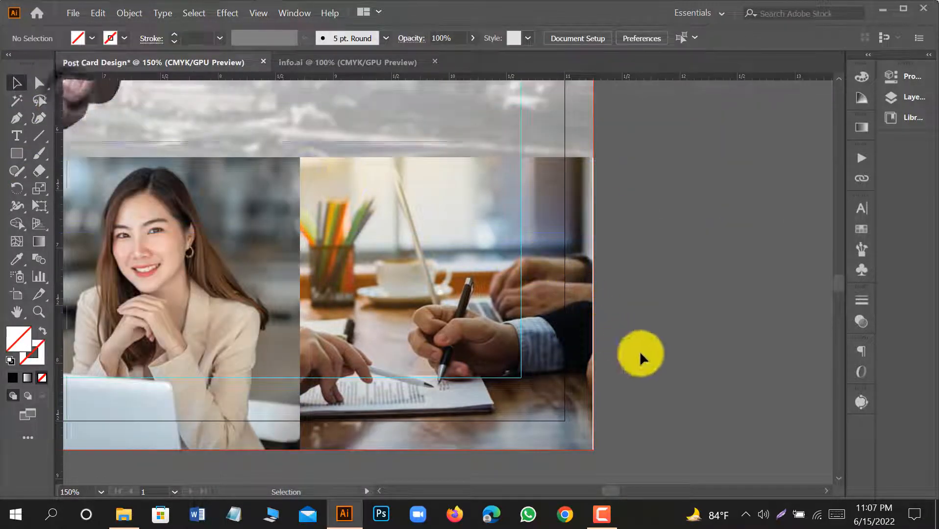
Extend the lower right corner of the last lower photo's clipping mask outward to the bleed edge.
{"action": "left_click", "coordinate": [564, 386]}
{"action": "left_click", "coordinate": [39, 83]}
{"action": "scroll", "coordinate": [606, 492], "scroll_direction": "up", "scroll_amount": 3}
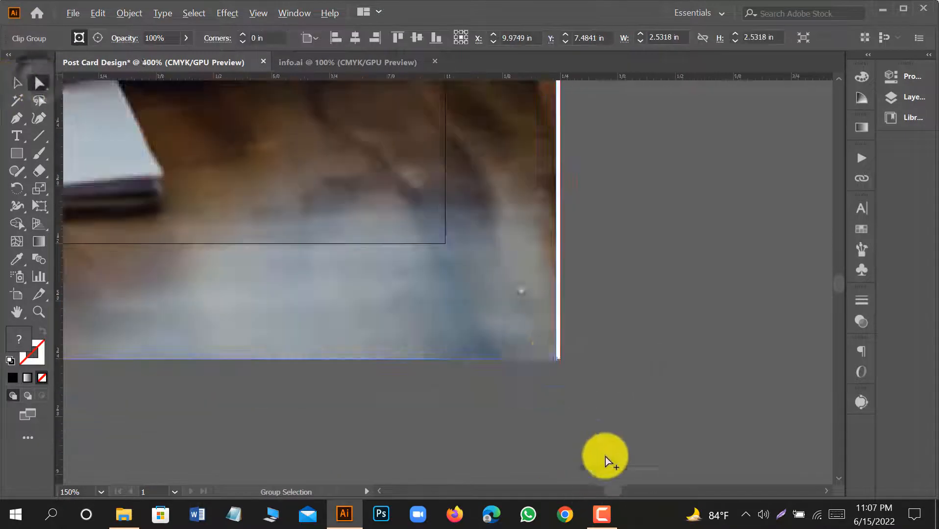
{"action": "scroll", "coordinate": [520, 346], "scroll_direction": "up", "scroll_amount": 1}
{"action": "scroll", "coordinate": [566, 365], "scroll_direction": "up", "scroll_amount": 4}
{"action": "left_click_drag", "start_coordinate": [575, 373], "coordinate": [592, 370]}
{"action": "scroll", "coordinate": [589, 368], "scroll_direction": "down", "scroll_amount": 7}
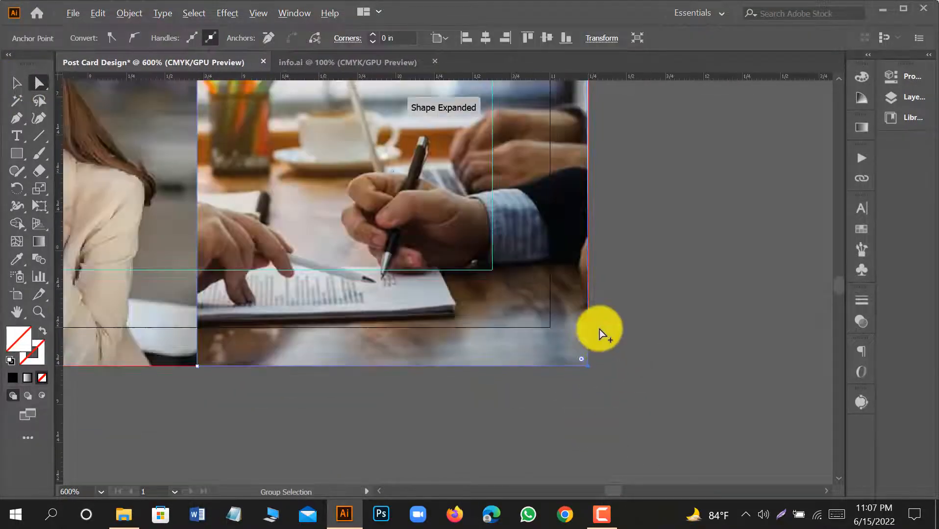
Extend the upper right corner of the last lower photo's clipping mask to the bleed edge and deselect.
{"action": "scroll", "coordinate": [564, 155], "scroll_direction": "up", "scroll_amount": 3}
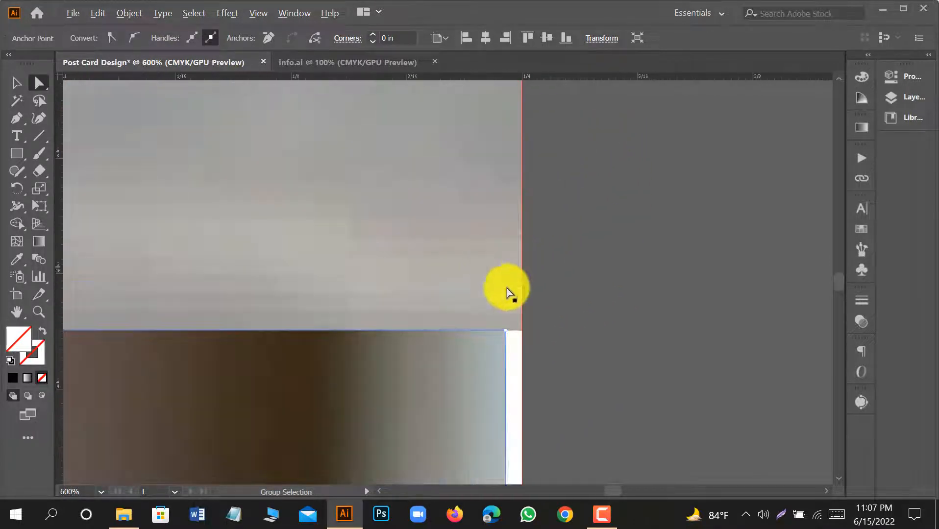
{"action": "mouse_move", "coordinate": [507, 333]}
{"action": "left_mouse_down"}
{"action": "mouse_move", "coordinate": [532, 335]}
{"action": "mouse_move", "coordinate": [522, 332]}
{"action": "left_mouse_up"}
{"action": "scroll", "coordinate": [537, 336], "scroll_direction": "down", "scroll_amount": 12}
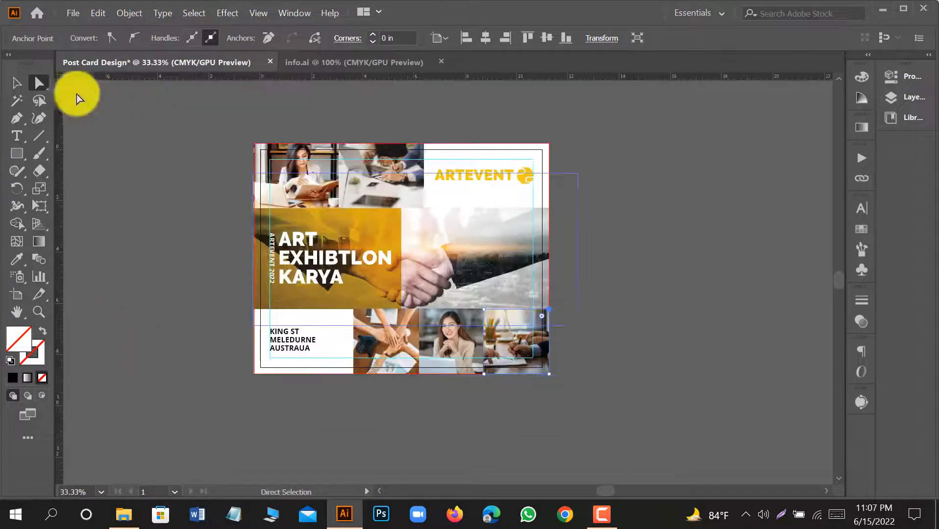
{"action": "left_click", "coordinate": [18, 83]}
{"action": "left_click", "coordinate": [194, 262]}
Narrow the second upper photo's clipping mask so its right corners line up with the yellow panel's right edge at X 5.5 in.
{"action": "scroll", "coordinate": [291, 203], "scroll_direction": "up", "scroll_amount": 1}
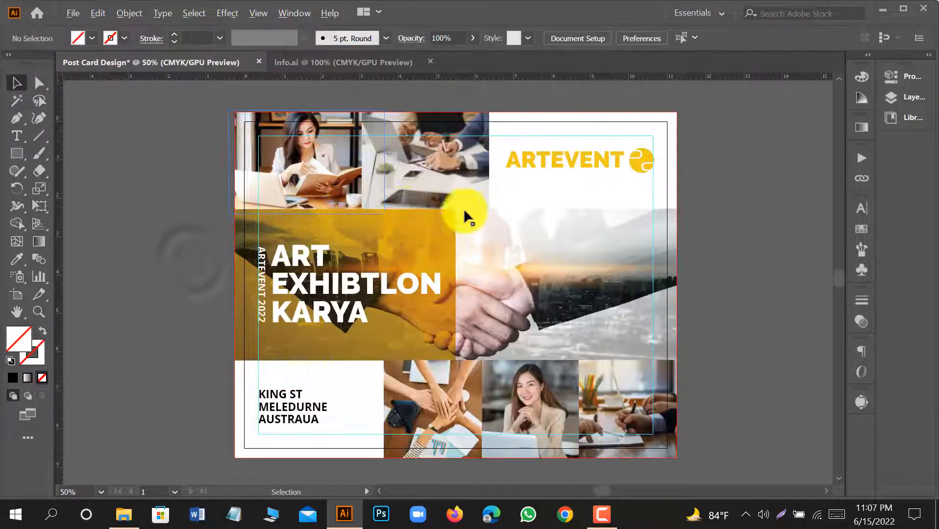
{"action": "left_click", "coordinate": [481, 177]}
{"action": "scroll", "coordinate": [480, 177], "scroll_direction": "up", "scroll_amount": 1}
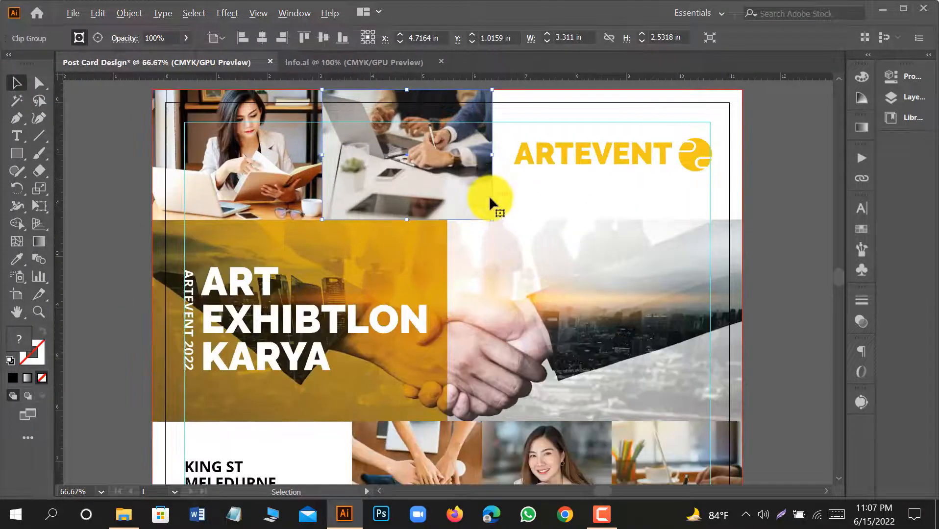
{"action": "scroll", "coordinate": [490, 196], "scroll_direction": "up", "scroll_amount": 1}
{"action": "left_click", "coordinate": [39, 83]}
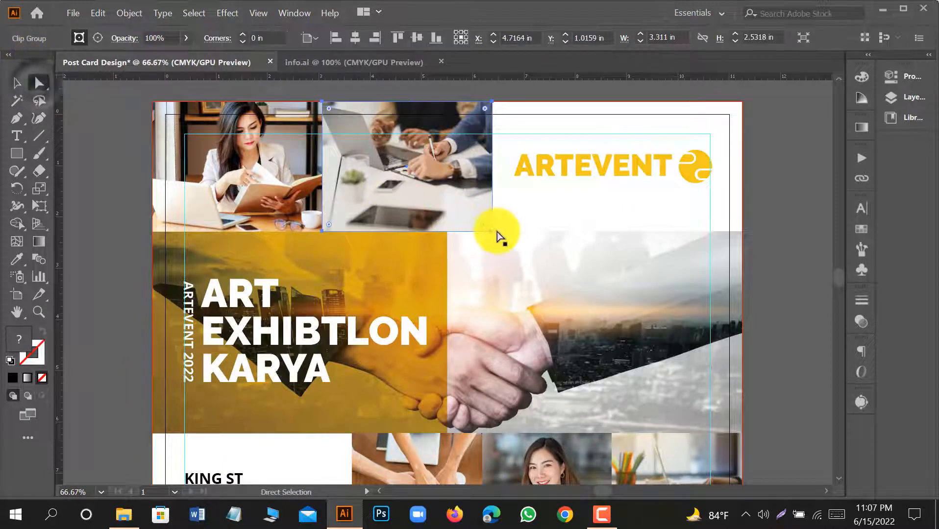
{"action": "left_click_drag", "start_coordinate": [492, 229], "coordinate": [446, 103]}
{"action": "scroll", "coordinate": [456, 98], "scroll_direction": "up", "scroll_amount": 4}
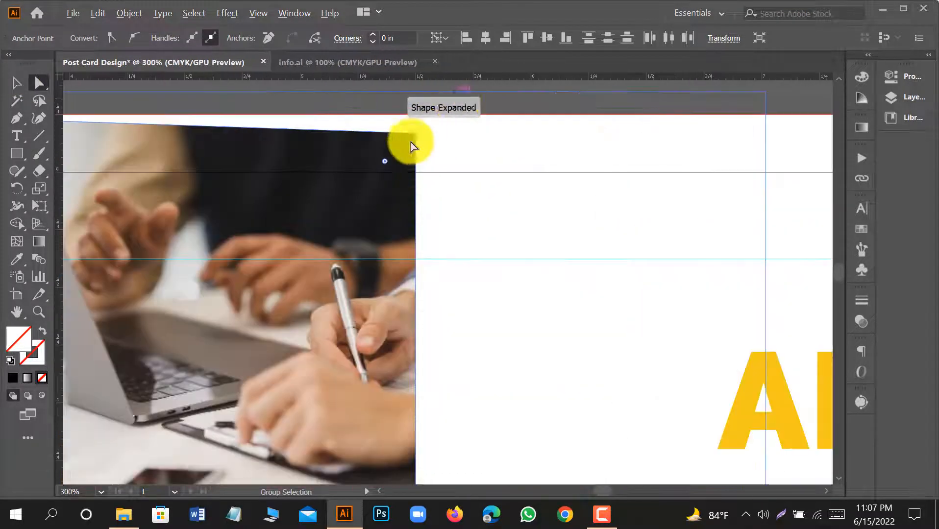
{"action": "left_click_drag", "start_coordinate": [415, 133], "coordinate": [414, 114]}
{"action": "left_click", "coordinate": [16, 83]}
{"action": "scroll", "coordinate": [388, 160], "scroll_direction": "down", "scroll_amount": 5}
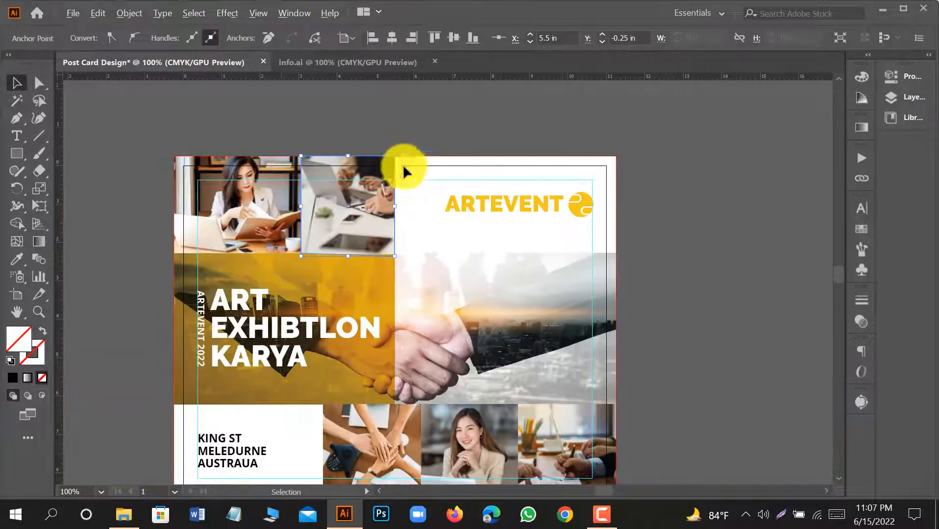
{"action": "left_click", "coordinate": [429, 135]}
Narrow the first upper photo's clipping mask by moving its two right corner anchors inward.
{"action": "left_click", "coordinate": [262, 212]}
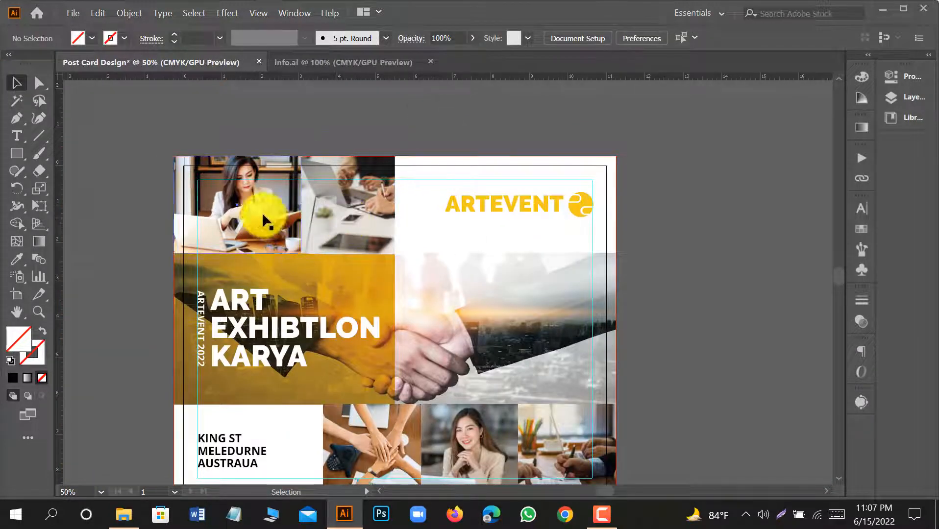
{"action": "left_click", "coordinate": [39, 83]}
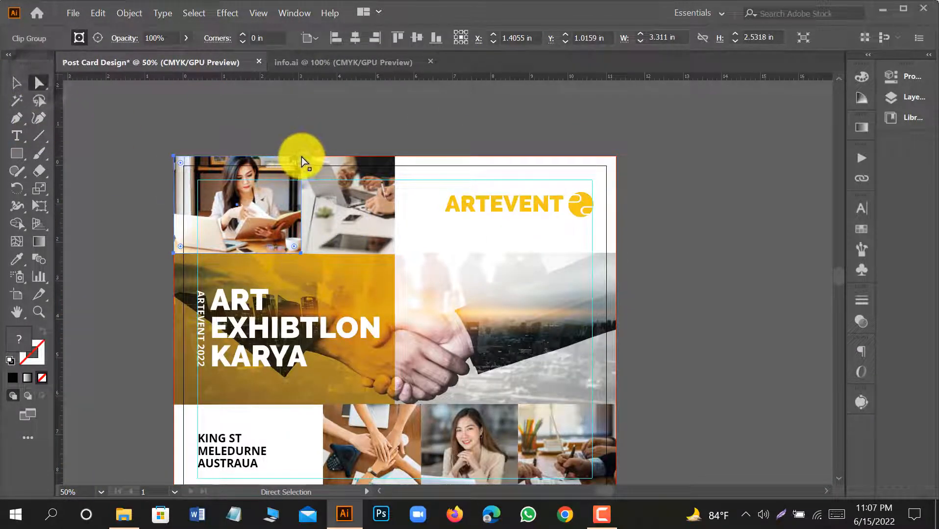
{"action": "left_click", "coordinate": [302, 157]}
{"action": "left_click", "coordinate": [300, 252], "text": "shift"}
{"action": "key", "text": "shift+Left"}
{"action": "key", "text": "shift+Left"}
{"action": "key", "text": "shift+Left"}
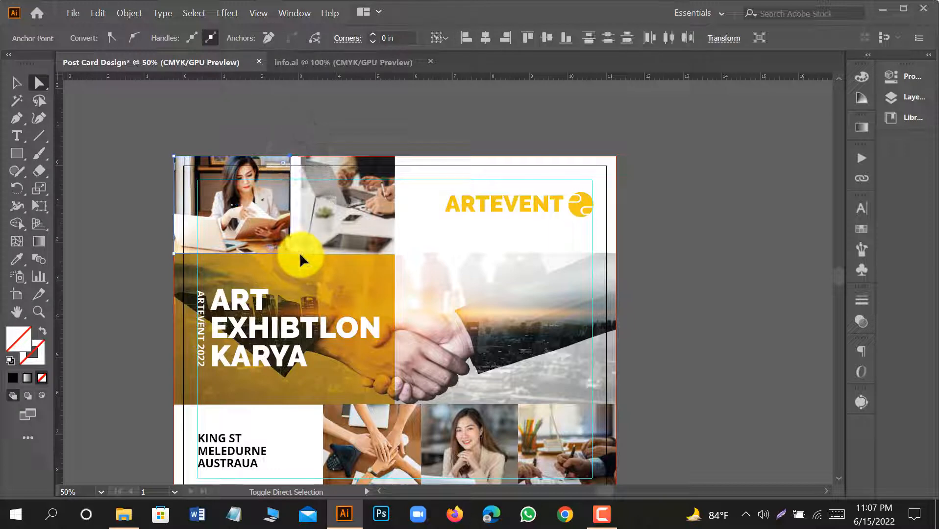
Widen the second upper photo's clipping mask by moving its two left corner anchors to meet the first photo's edge.
{"action": "left_click", "coordinate": [299, 156]}
{"action": "left_click", "coordinate": [301, 157]}
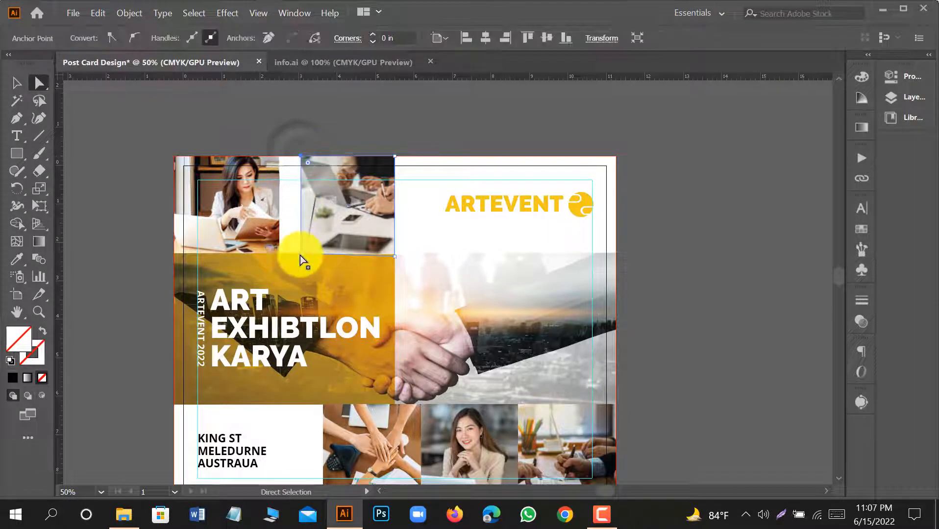
{"action": "left_click", "coordinate": [300, 255], "text": "shift"}
{"action": "key", "text": "shift+Left"}
{"action": "key", "text": "shift+Left"}
{"action": "key", "text": "shift+Left"}
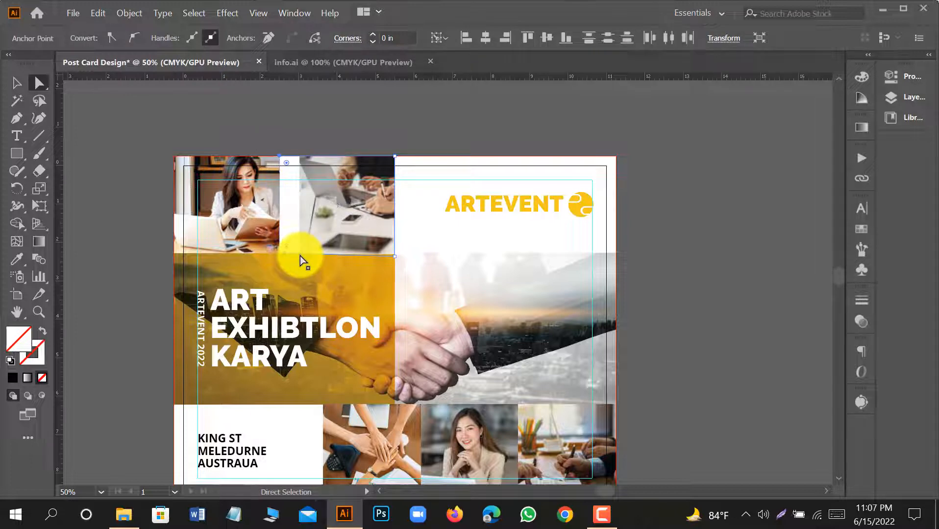
Shift the image inside the second upper photo's clipping mask left until it fills the frame beside the first photo, and leave isolation mode.
{"action": "left_click", "coordinate": [17, 84]}
{"action": "double_click", "coordinate": [360, 193]}
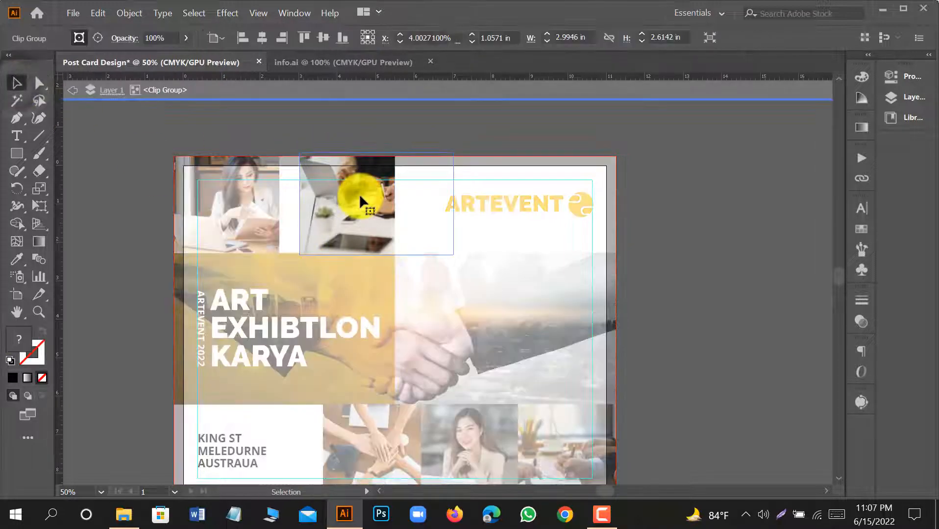
{"action": "key", "text": "shift+Left"}
{"action": "key", "text": "shift+Left"}
{"action": "key", "text": "shift+Left"}
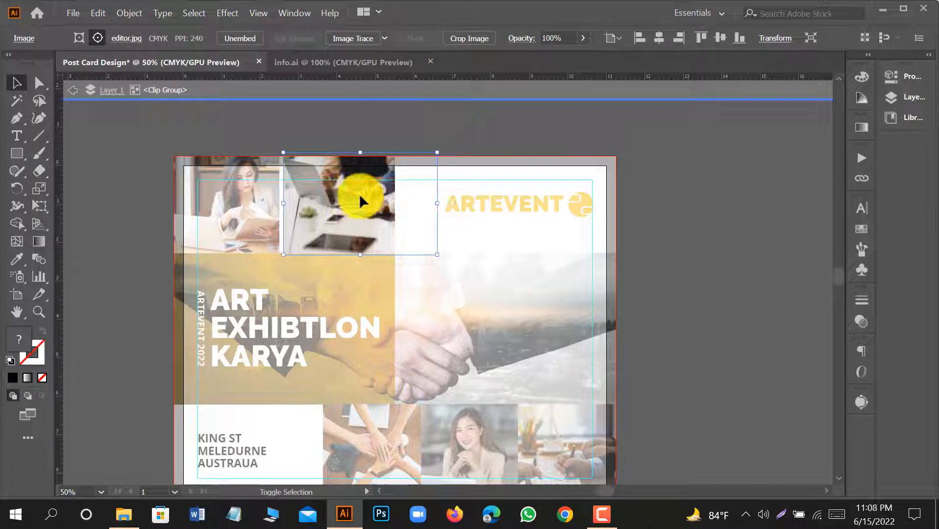
{"action": "key", "text": "Left"}
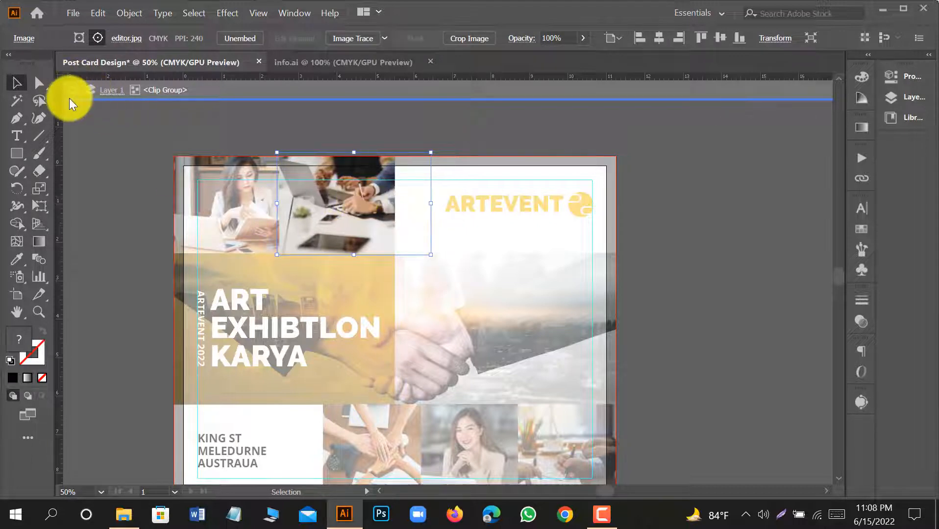
{"action": "left_click", "coordinate": [69, 99]}
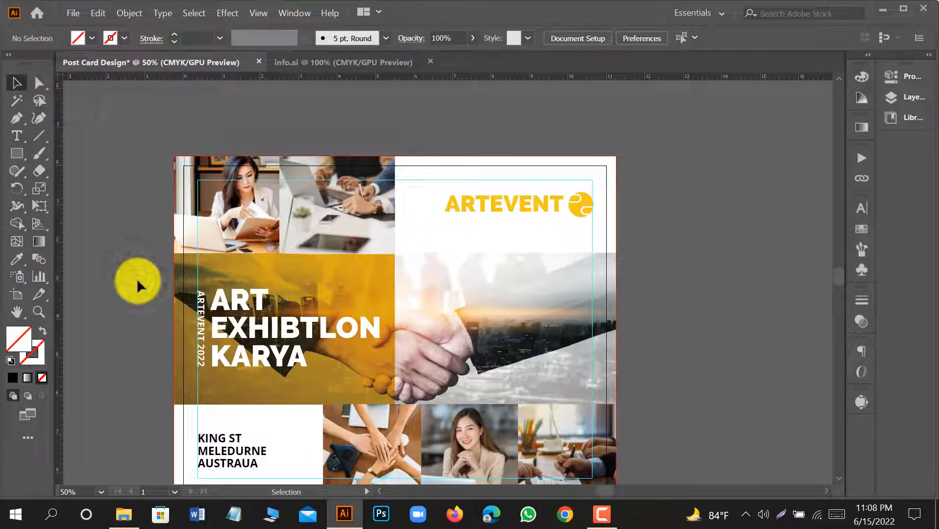
Group the ARTEVENT text with its round symbol and nudge the logo left, inside the margin guide.
{"action": "scroll", "coordinate": [368, 167], "scroll_direction": "down", "scroll_amount": 1}
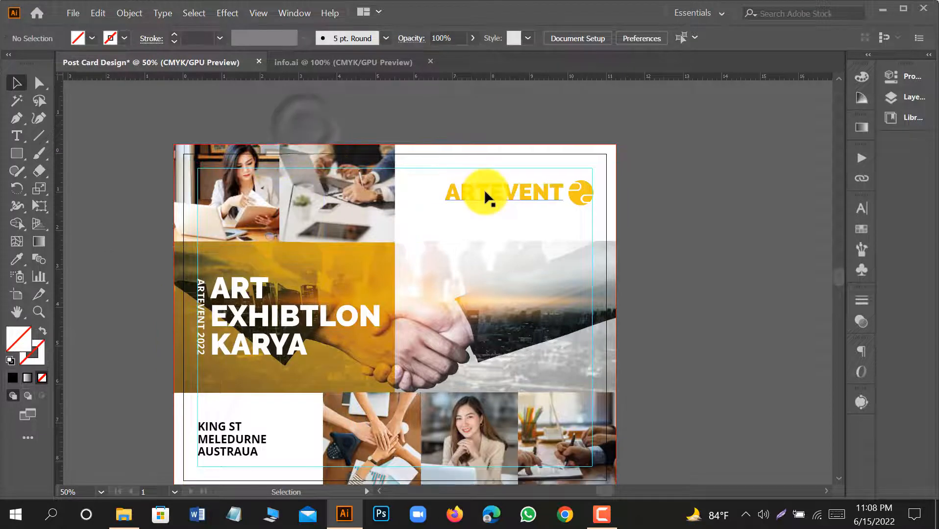
{"action": "left_click", "coordinate": [583, 191], "text": "shift"}
{"action": "right_click", "coordinate": [584, 192]}
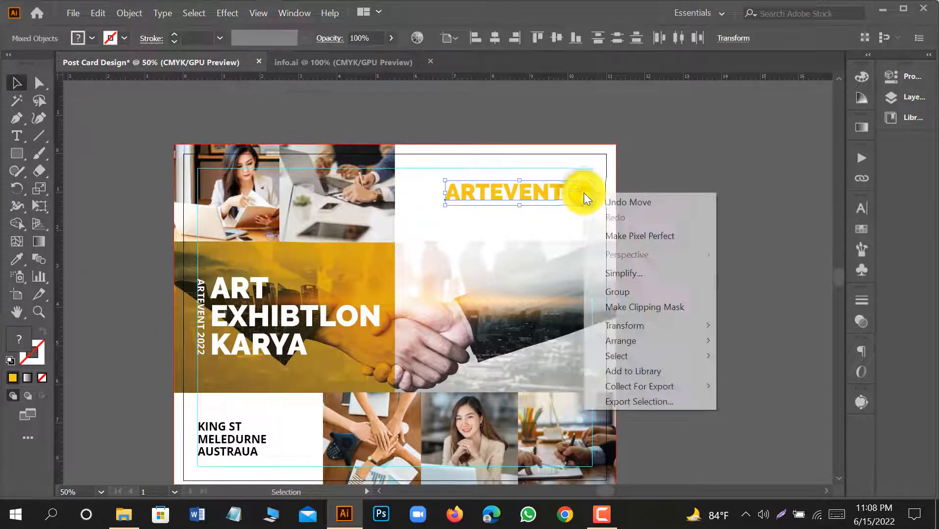
{"action": "left_click", "coordinate": [615, 275]}
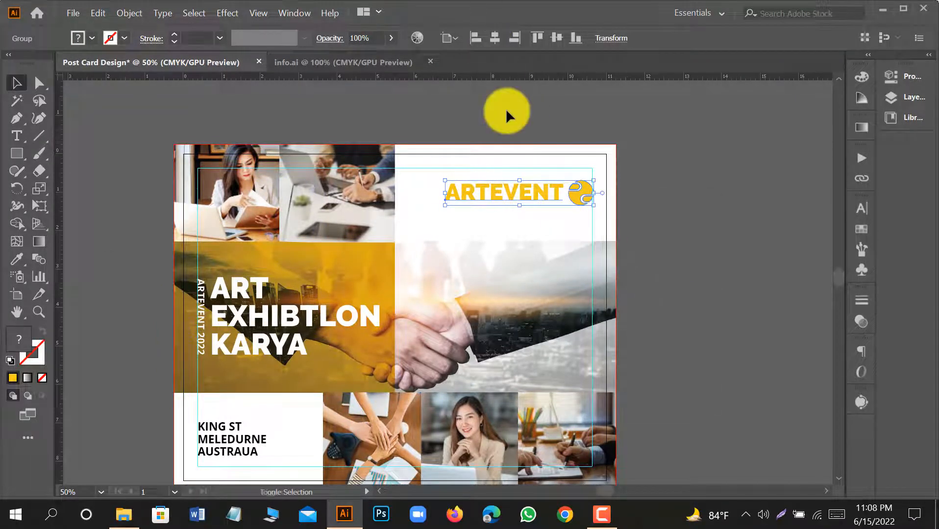
{"action": "key", "text": "shift+Left"}
{"action": "key", "text": "shift+Left"}
{"action": "key", "text": "shift+Left"}
{"action": "key", "text": "Left"}
{"action": "key", "text": "Left"}
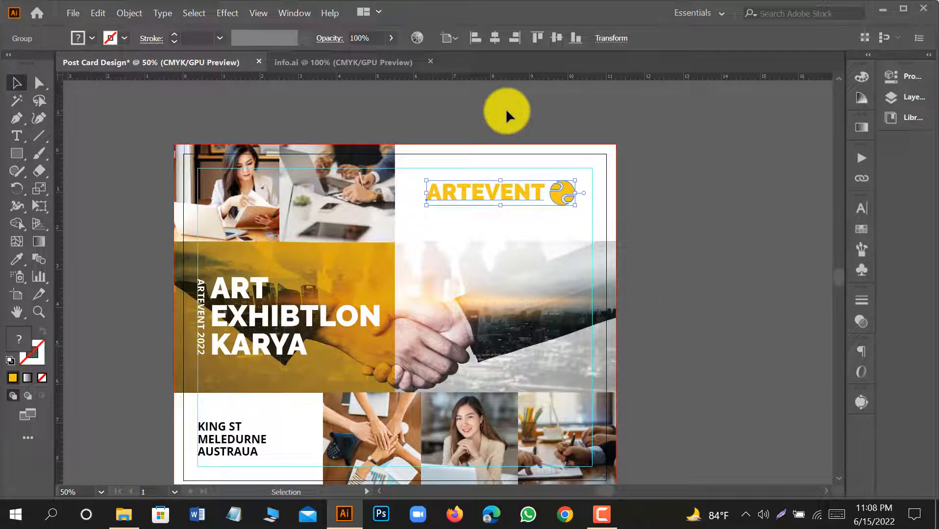
{"action": "left_click", "coordinate": [752, 219]}
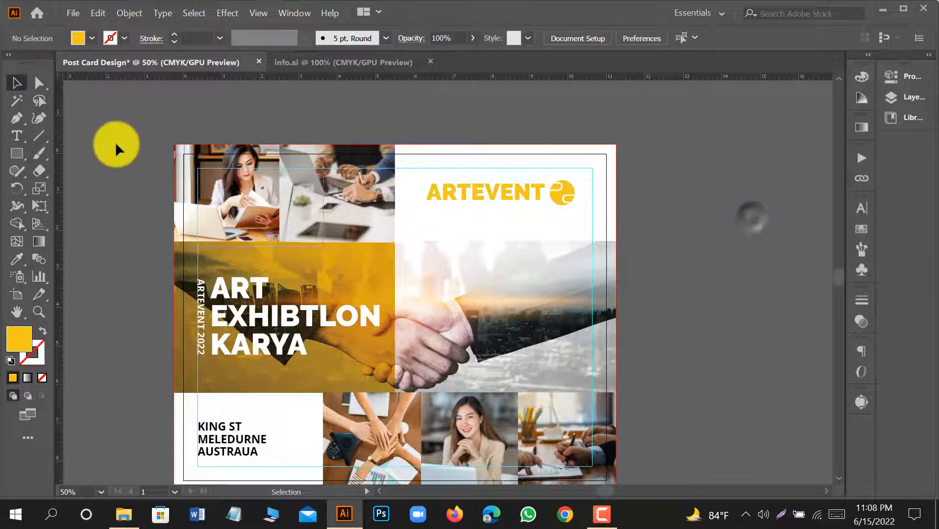
Ungroup the logo and fill only the ARTEVENT text with near-black #0A0A07.
{"action": "left_click", "coordinate": [503, 191]}
{"action": "right_click", "coordinate": [502, 191]}
{"action": "left_click", "coordinate": [558, 304]}
{"action": "left_click", "coordinate": [507, 186]}
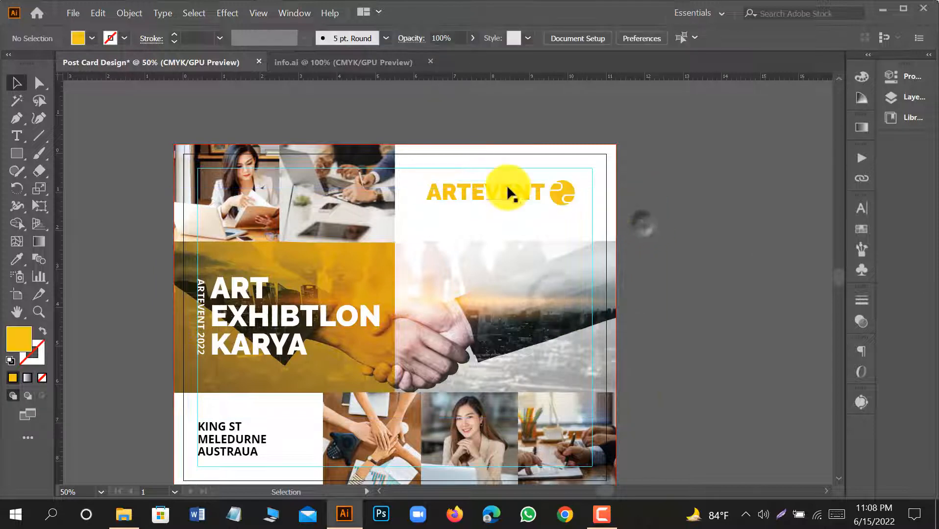
{"action": "double_click", "coordinate": [19, 339]}
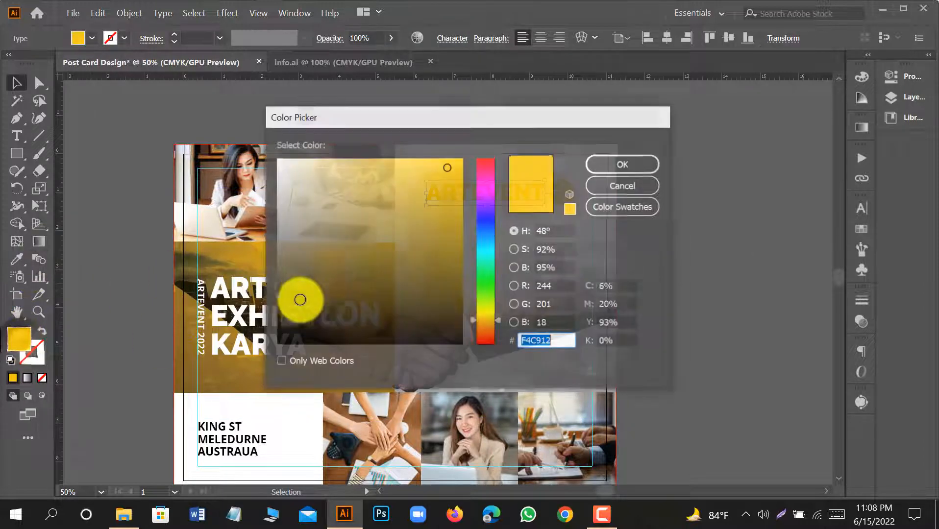
{"action": "left_click", "coordinate": [368, 344]}
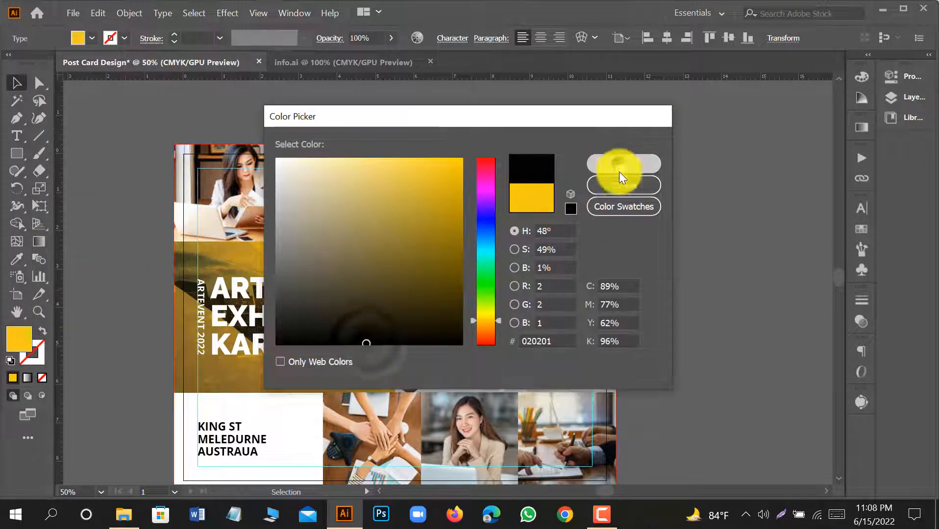
{"action": "left_click", "coordinate": [620, 167]}
{"action": "double_click", "coordinate": [18, 337]}
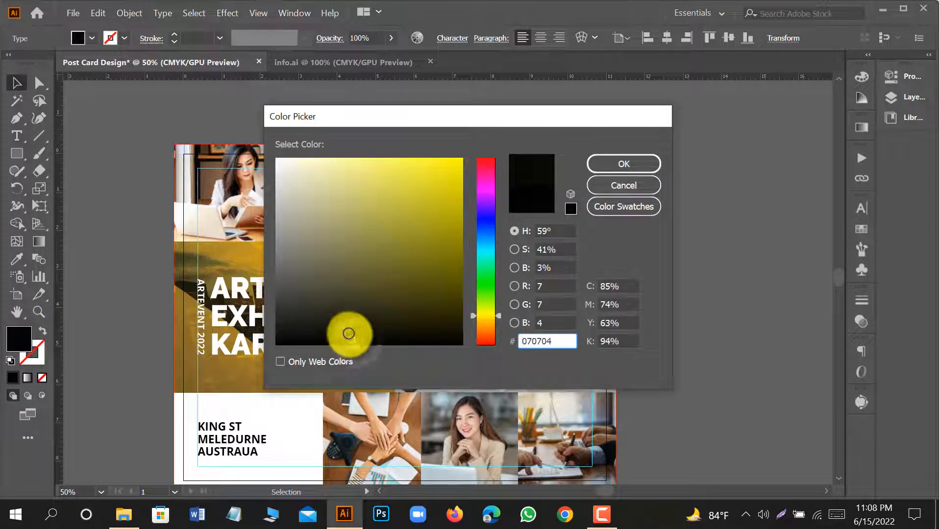
{"action": "left_click", "coordinate": [348, 335]}
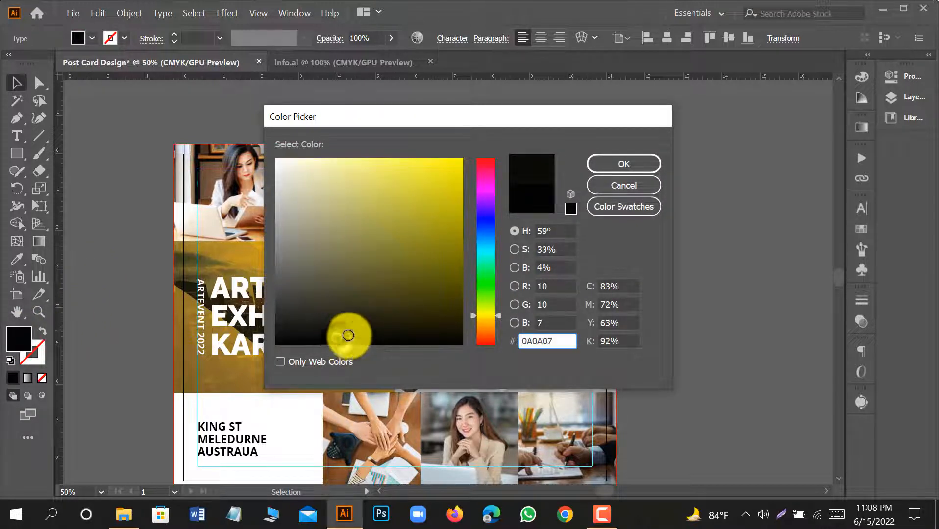
{"action": "left_click", "coordinate": [620, 164]}
{"action": "left_click", "coordinate": [681, 209]}
Duplicate Artboard 1 together with its artwork, placing the copy beside the original on its right side.
{"action": "scroll", "coordinate": [681, 218], "scroll_direction": "down", "scroll_amount": 1}
{"action": "scroll", "coordinate": [664, 212], "scroll_direction": "down", "scroll_amount": 1}
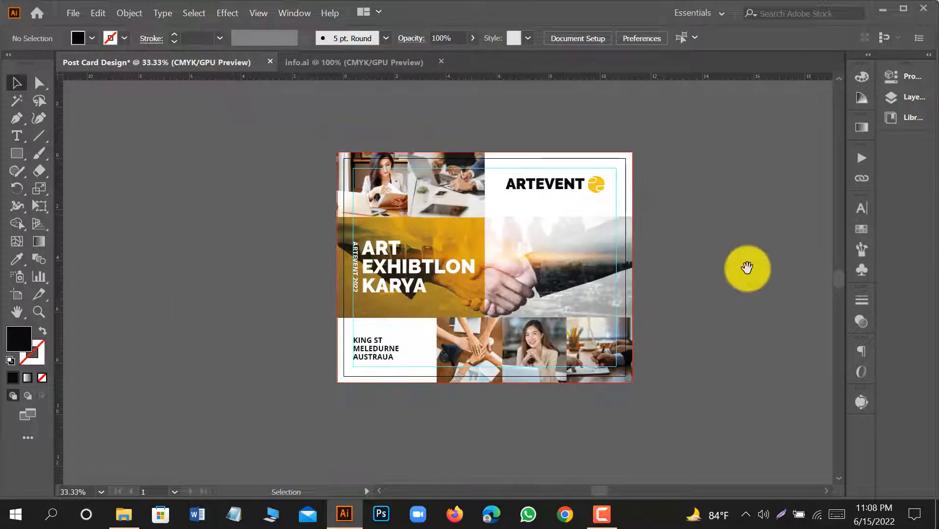
{"action": "left_click_drag", "start_coordinate": [747, 268], "coordinate": [571, 267]}
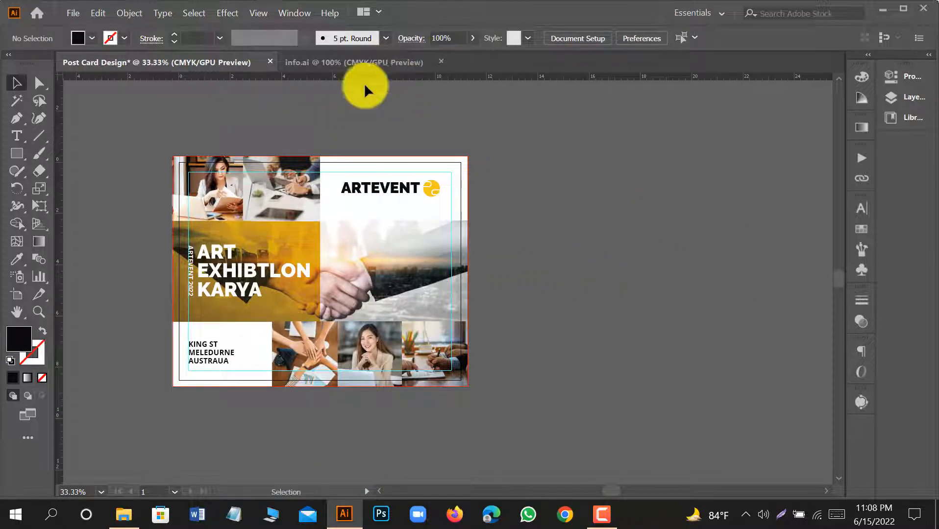
{"action": "left_click", "coordinate": [16, 297]}
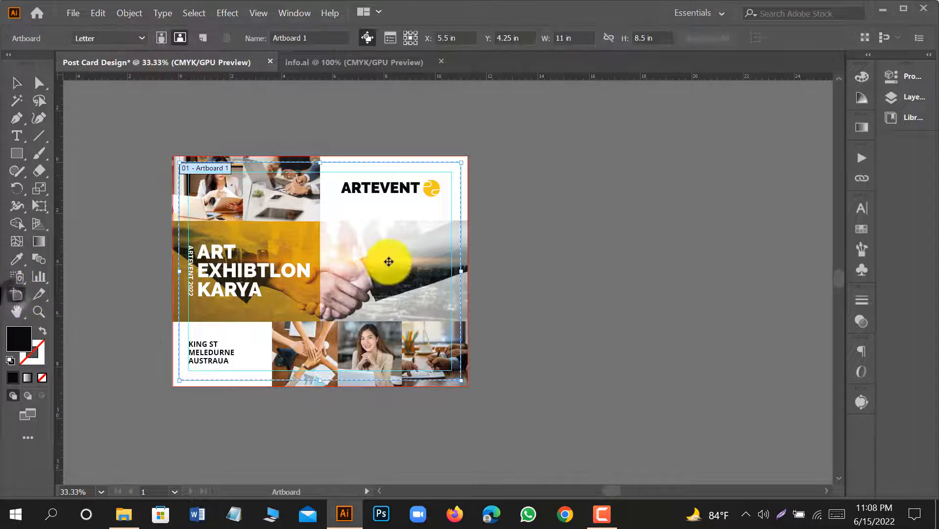
{"action": "left_click_drag", "start_coordinate": [386, 268], "coordinate": [703, 273]}
{"action": "left_click", "coordinate": [18, 86]}
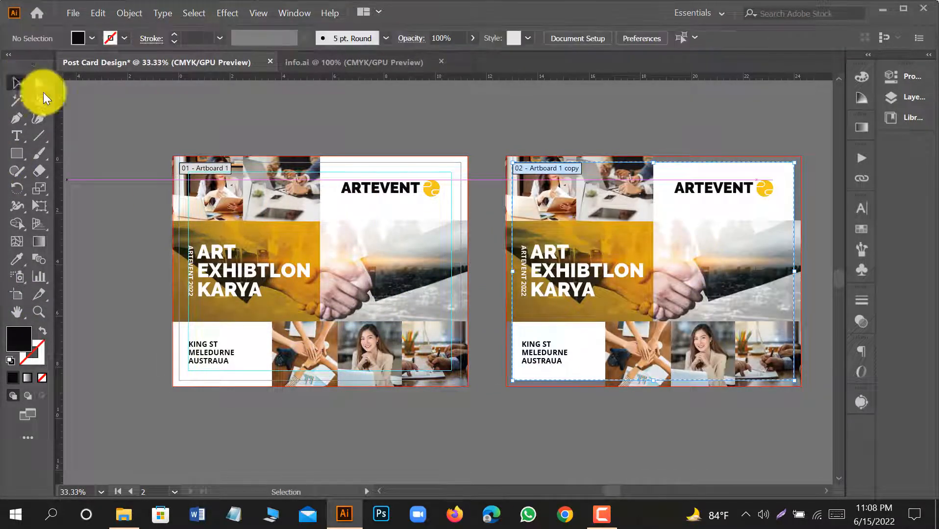
Delete all the artwork on the duplicated artboard, keeping the empty artboard for the postcard's back.
{"action": "left_click_drag", "start_coordinate": [587, 417], "coordinate": [527, 399]}
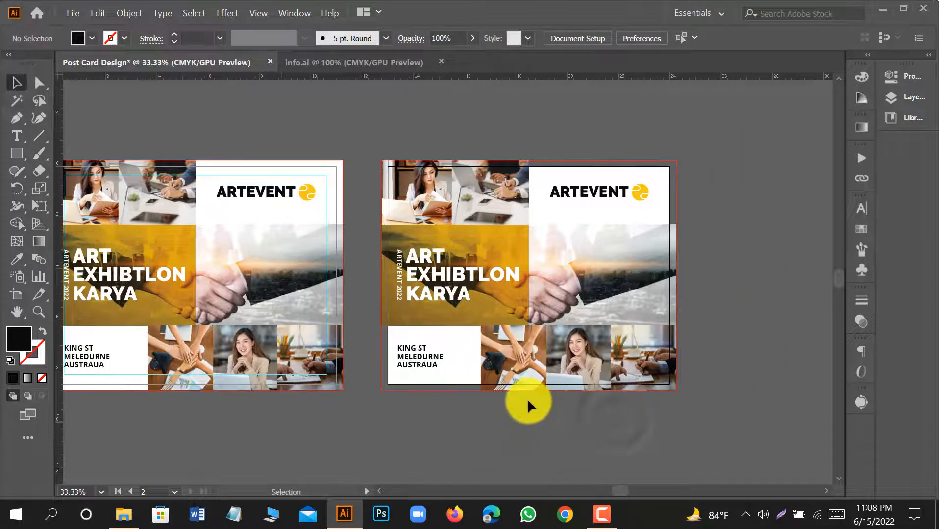
{"action": "key", "text": "ctrl+alt+a"}
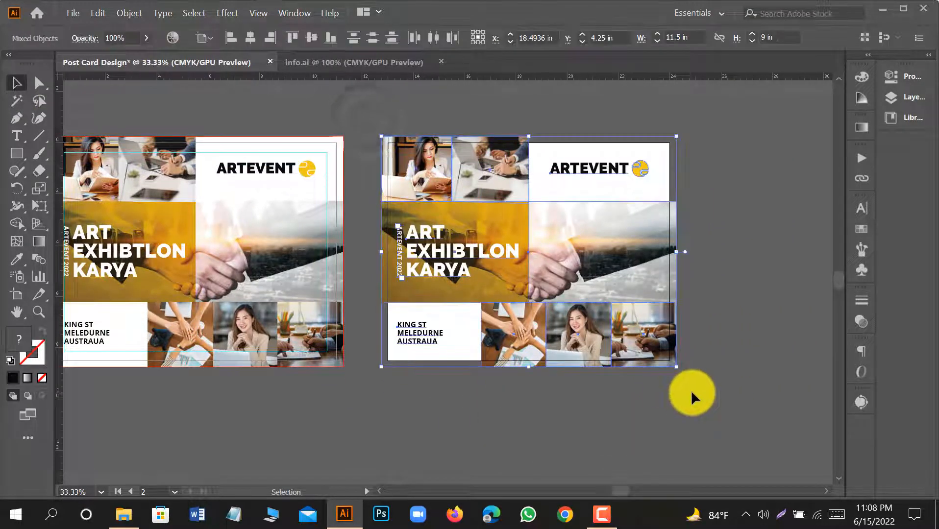
{"action": "key", "text": "Delete"}
Draw an 11 x 8.5 in rectangle covering the second artboard and give it the white background fill sampled from the front design.
{"action": "left_click", "coordinate": [21, 157]}
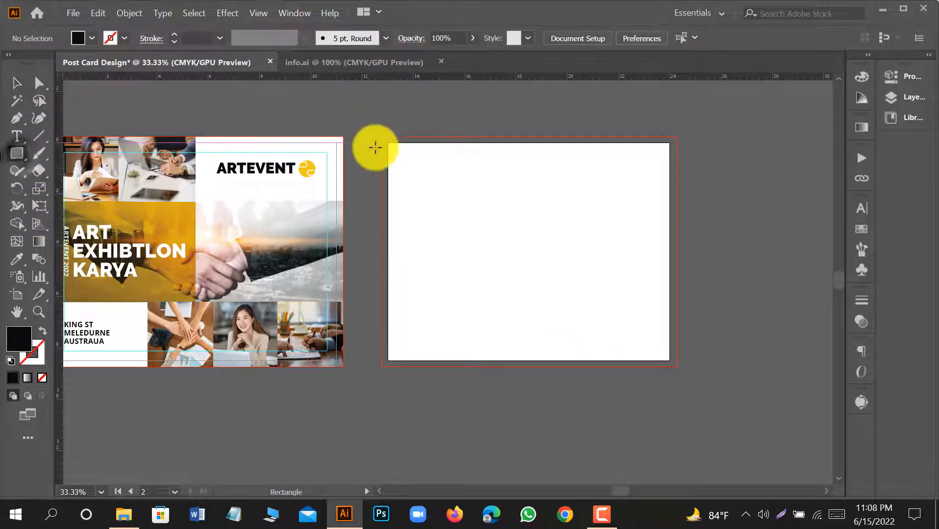
{"action": "left_click_drag", "start_coordinate": [388, 143], "coordinate": [669, 362]}
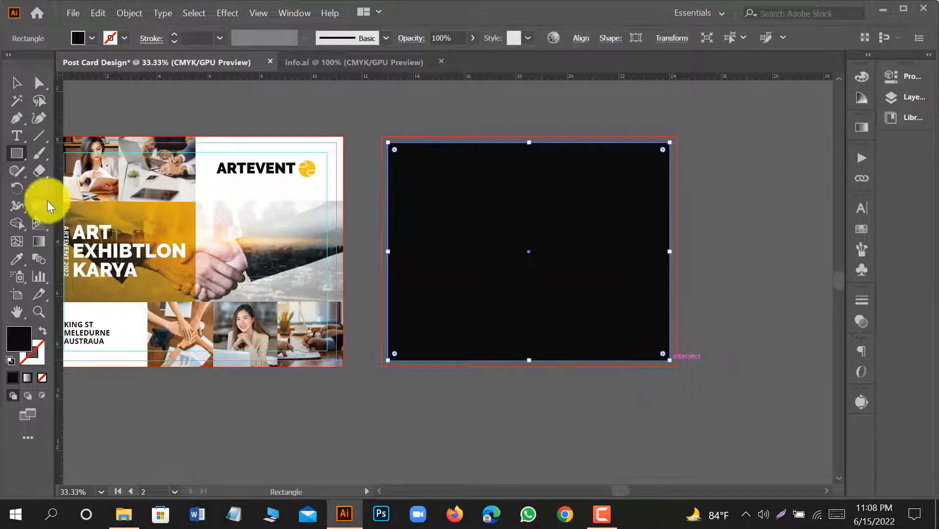
{"action": "left_click", "coordinate": [17, 259]}
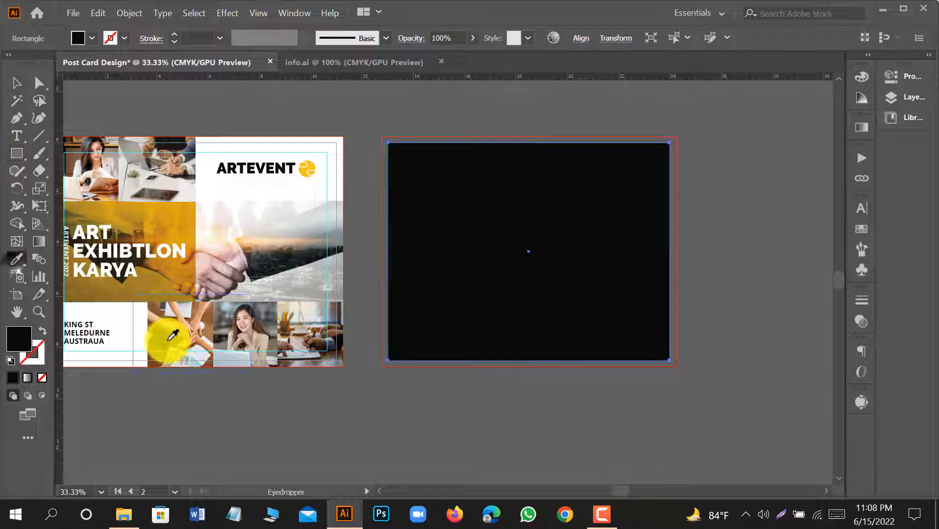
{"action": "left_click", "coordinate": [121, 312]}
{"action": "left_click", "coordinate": [16, 83]}
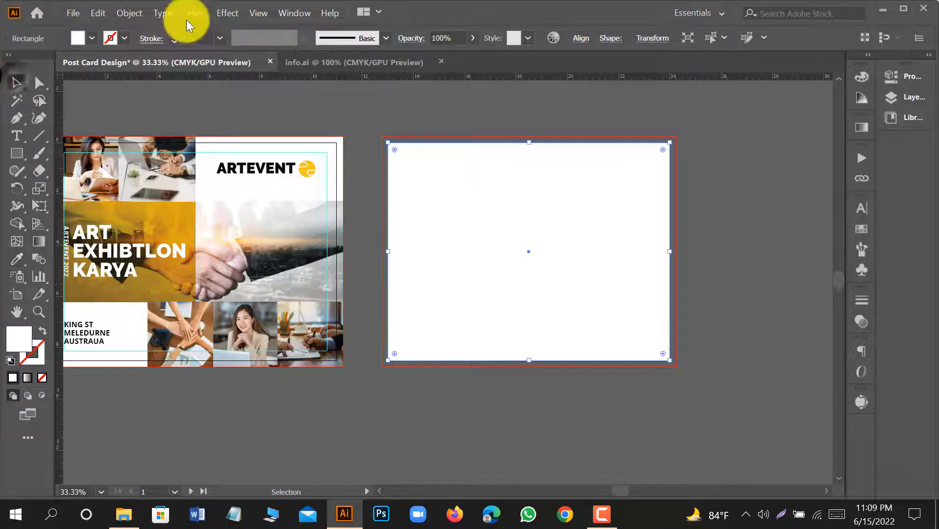
Offset the white rectangle's path by -0.375 in with miter joins and turn the inner rectangle into margin guides.
{"action": "left_click", "coordinate": [129, 12]}
{"action": "mouse_move", "coordinate": [187, 315]}
{"action": "left_click", "coordinate": [389, 365]}
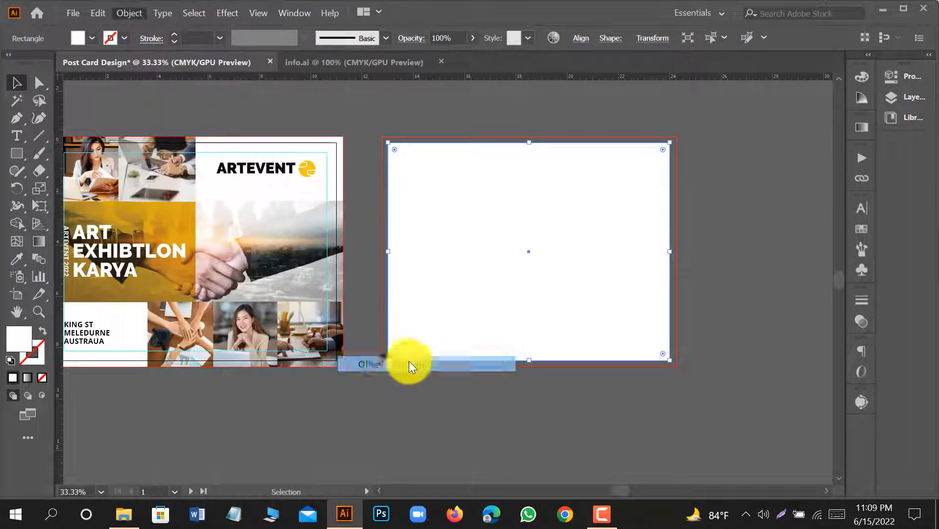
{"action": "left_click", "coordinate": [375, 294]}
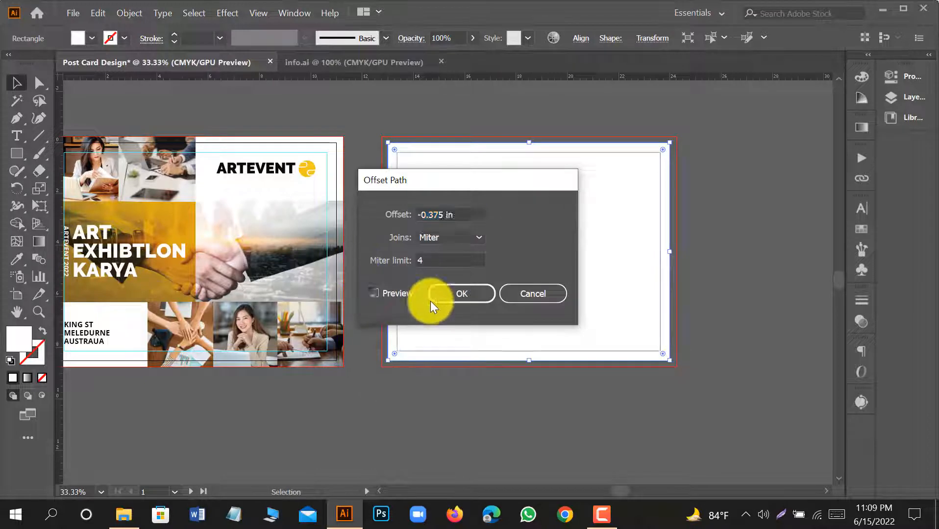
{"action": "left_click", "coordinate": [463, 296]}
{"action": "right_click", "coordinate": [560, 208]}
{"action": "left_click", "coordinate": [617, 395]}
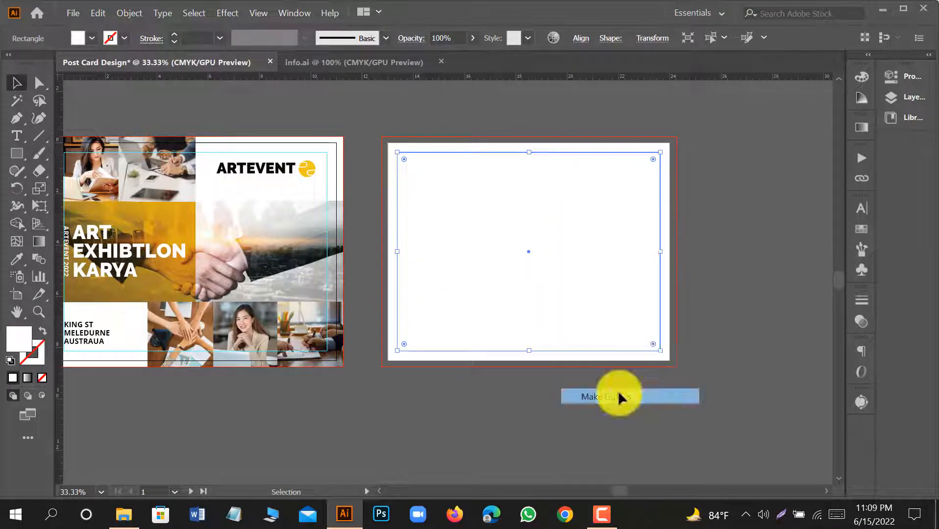
Extend the white rectangle's upper left and lower right corners to the second artboard's bleed edges and lock it.
{"action": "left_click", "coordinate": [417, 167]}
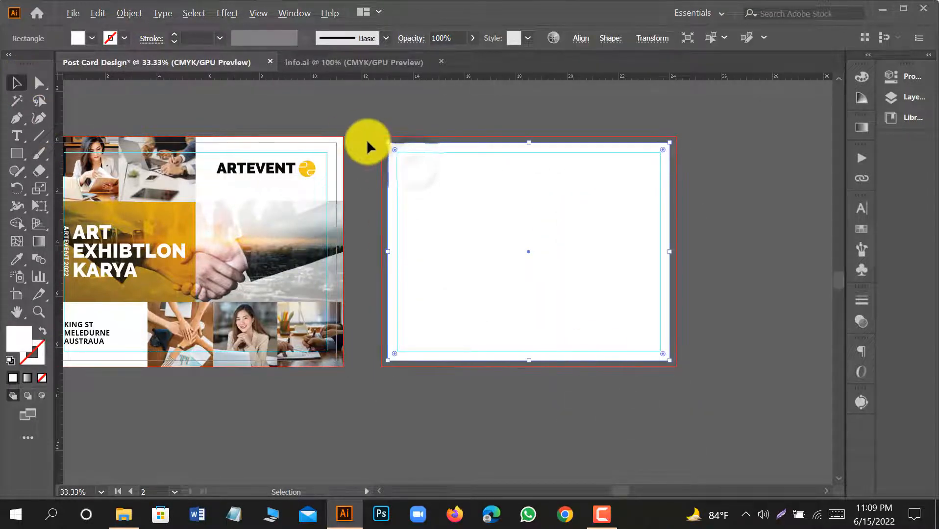
{"action": "scroll", "coordinate": [368, 140], "scroll_direction": "up", "scroll_amount": 3}
{"action": "left_click_drag", "start_coordinate": [426, 144], "coordinate": [411, 128]}
{"action": "scroll", "coordinate": [385, 128], "scroll_direction": "down", "scroll_amount": 3}
{"action": "scroll", "coordinate": [698, 375], "scroll_direction": "up", "scroll_amount": 4}
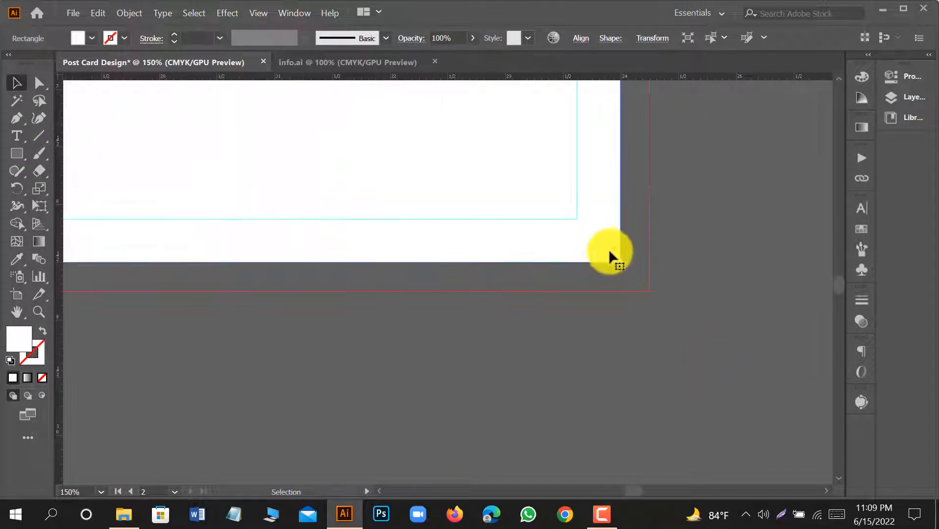
{"action": "left_click_drag", "start_coordinate": [621, 263], "coordinate": [660, 286]}
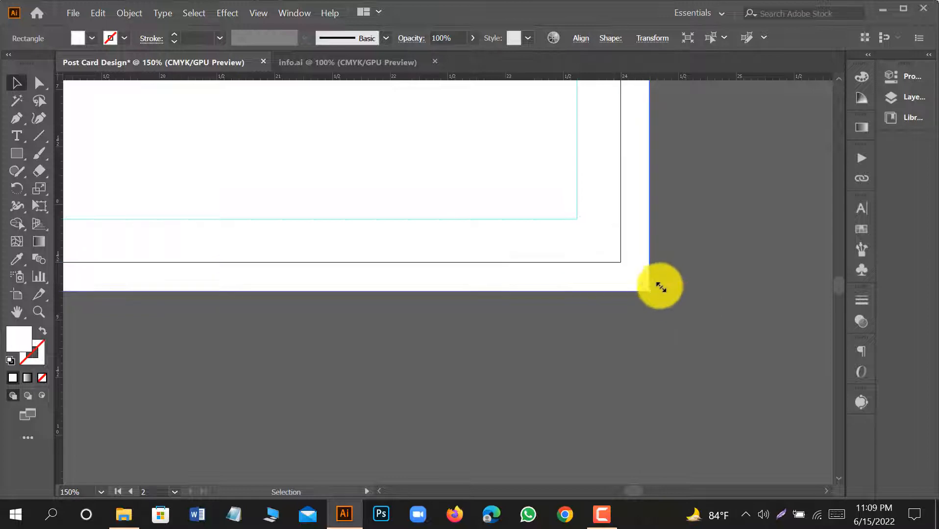
{"action": "scroll", "coordinate": [665, 294], "scroll_direction": "down", "scroll_amount": 5}
{"action": "key", "text": "ctrl+2"}
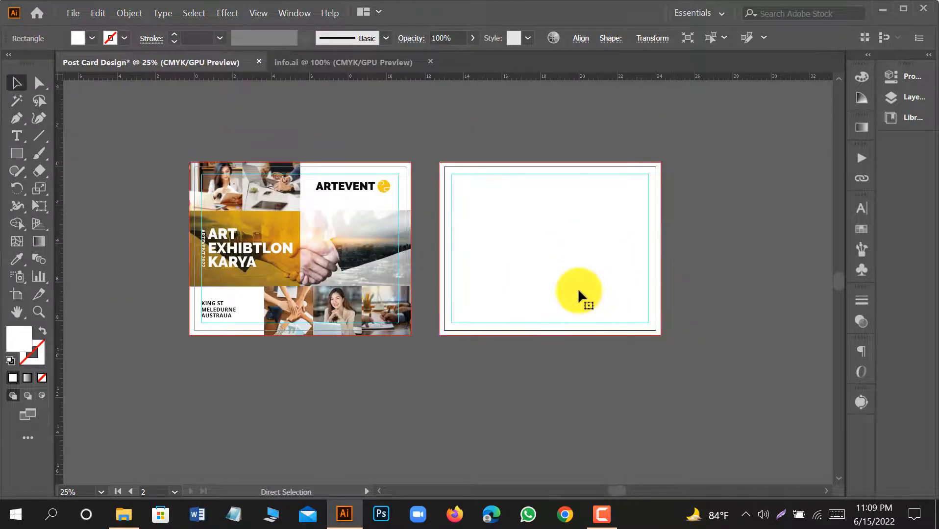
{"action": "scroll", "coordinate": [457, 172], "scroll_direction": "up", "scroll_amount": 1}
{"action": "left_click_drag", "start_coordinate": [646, 285], "coordinate": [618, 283]}
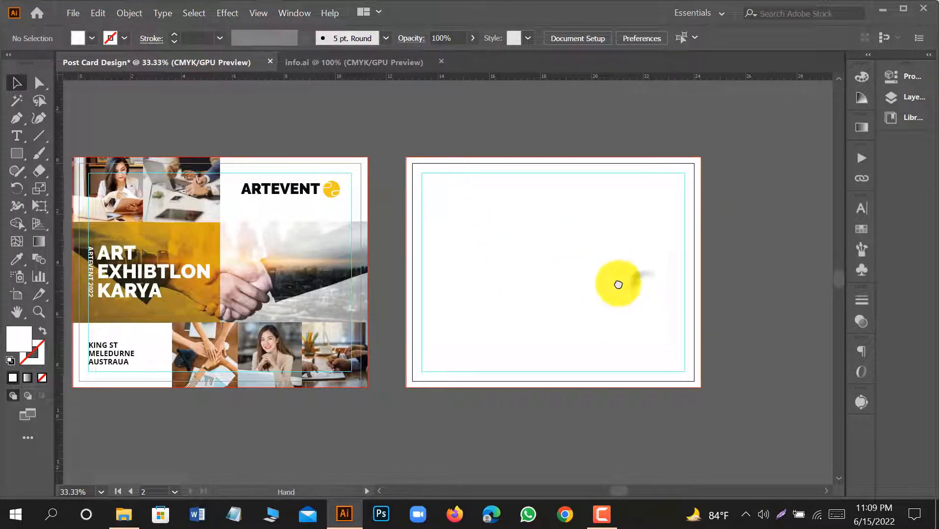
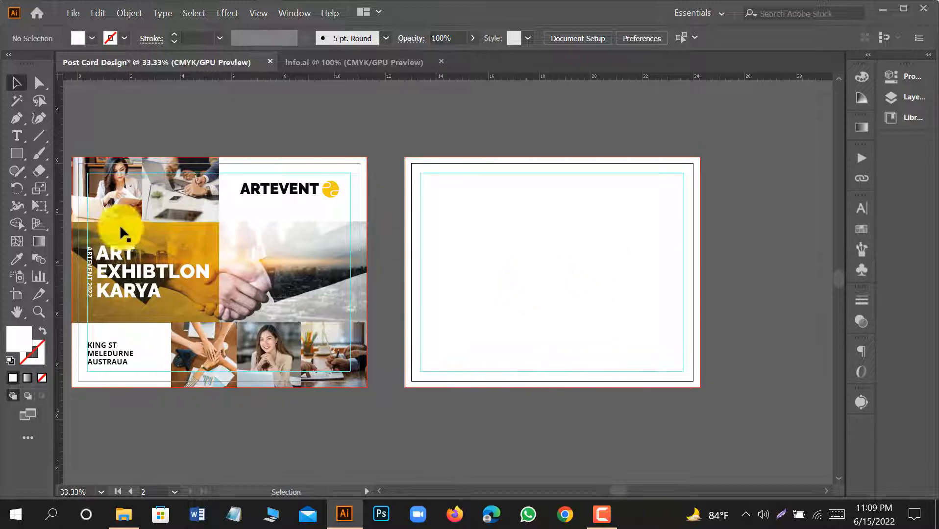
Draw a full-height rectangle about 5.4 x 9 in along the second artboard's left bleed edge and give it the ARTEVENT lettering's black.
{"action": "left_click", "coordinate": [12, 153]}
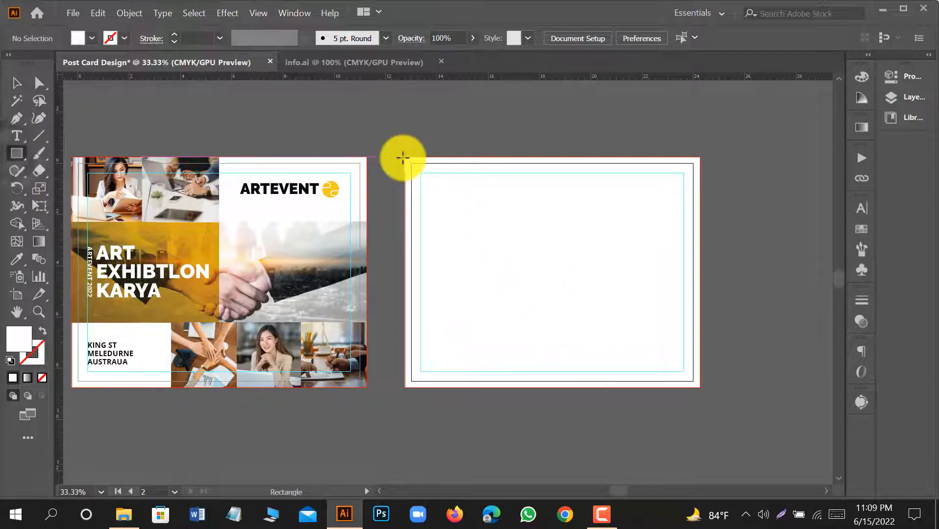
{"action": "left_click_drag", "start_coordinate": [404, 158], "coordinate": [544, 387]}
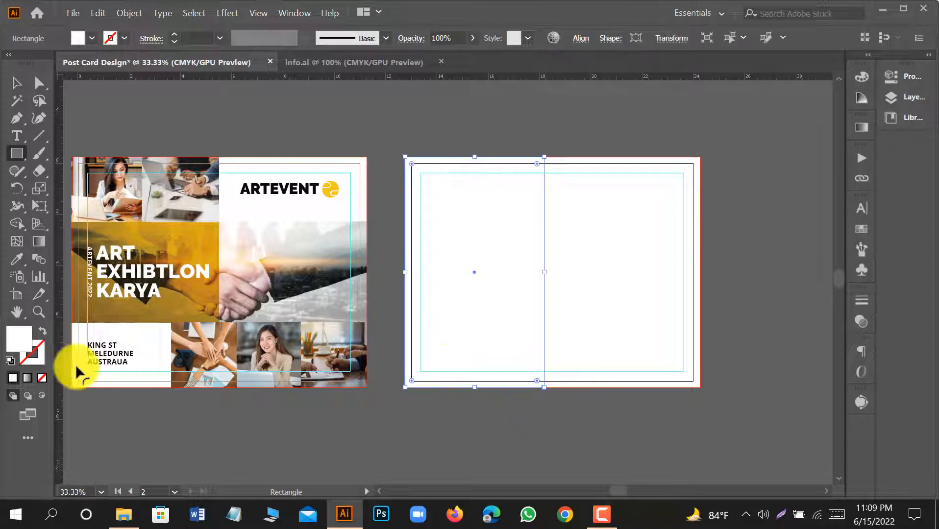
{"action": "left_click", "coordinate": [20, 260]}
{"action": "left_click", "coordinate": [244, 188]}
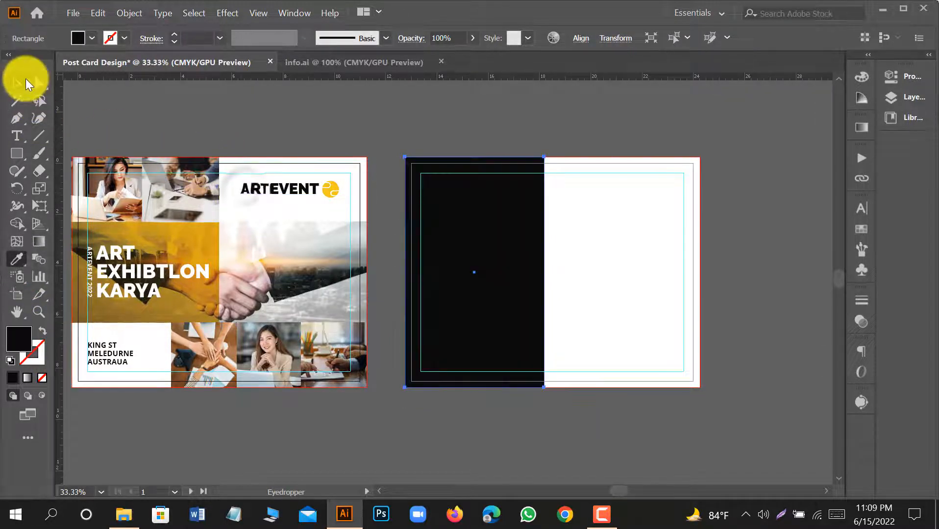
{"action": "left_click", "coordinate": [26, 83]}
{"action": "left_click", "coordinate": [591, 275]}
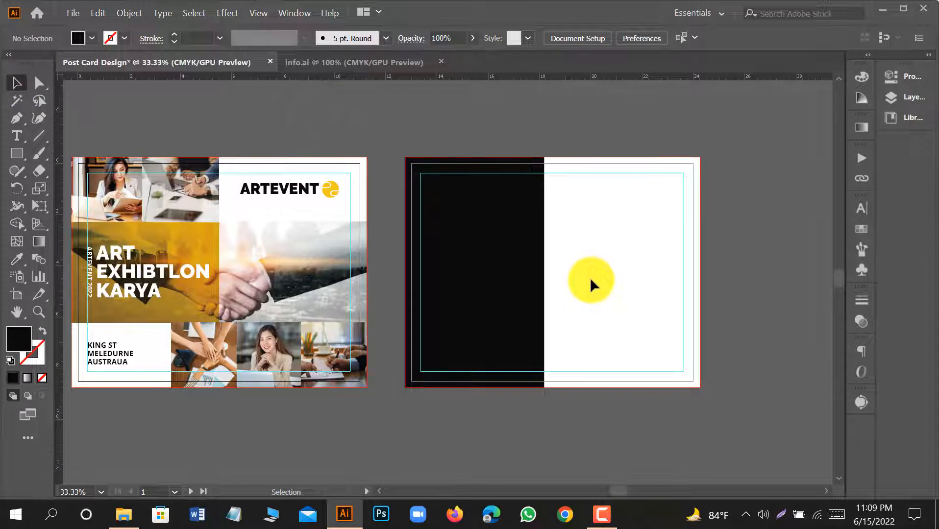
{"action": "scroll", "coordinate": [518, 208], "scroll_direction": "up", "scroll_amount": 1}
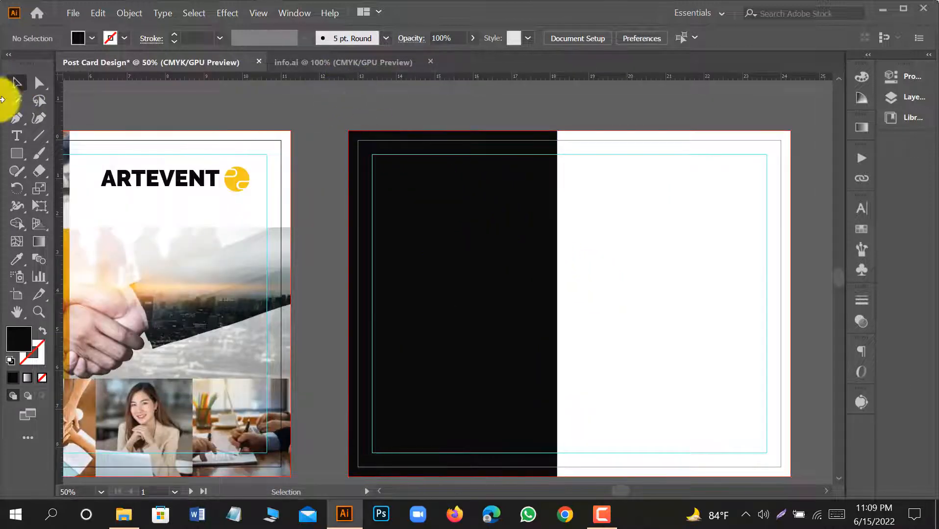
{"action": "left_click", "coordinate": [74, 13]}
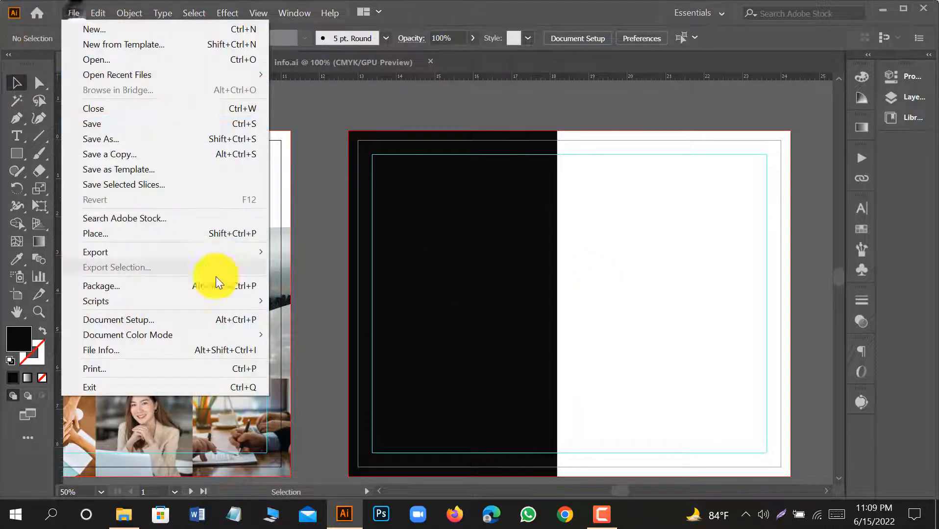
{"action": "left_click", "coordinate": [144, 233]}
{"action": "left_click", "coordinate": [287, 251]}
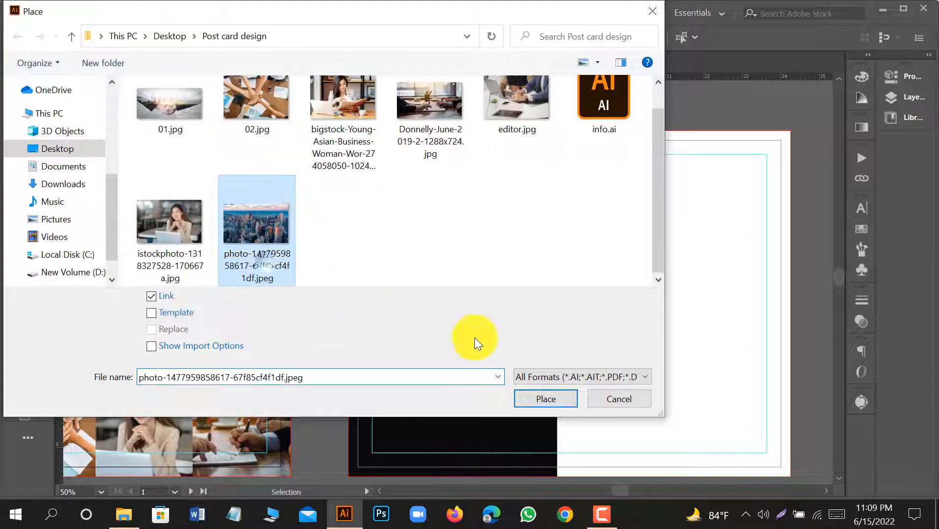
{"action": "left_click", "coordinate": [538, 399]}
{"action": "key", "text": "ctrl+minus"}
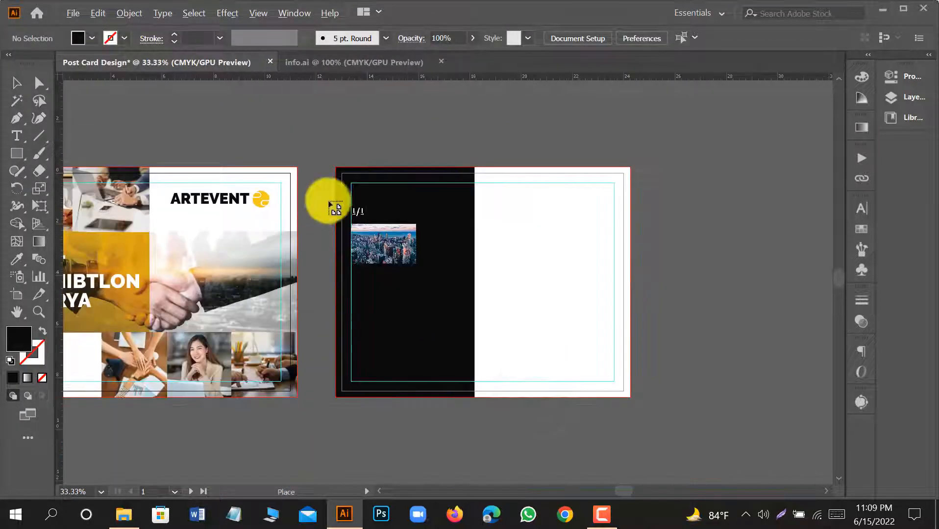
{"action": "left_click_drag", "start_coordinate": [305, 114], "coordinate": [729, 466]}
{"action": "key", "text": "ctrl+minus"}
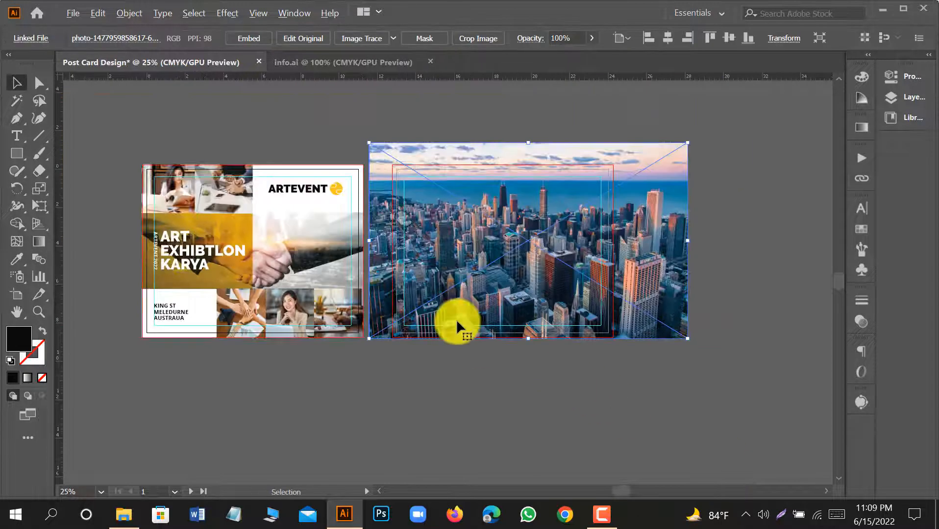
{"action": "left_click", "coordinate": [247, 42]}
Send the skyline photo behind the artwork, mask it with a copy of the black rectangle, and move the clip group behind the original rectangle.
{"action": "right_click", "coordinate": [482, 201]}
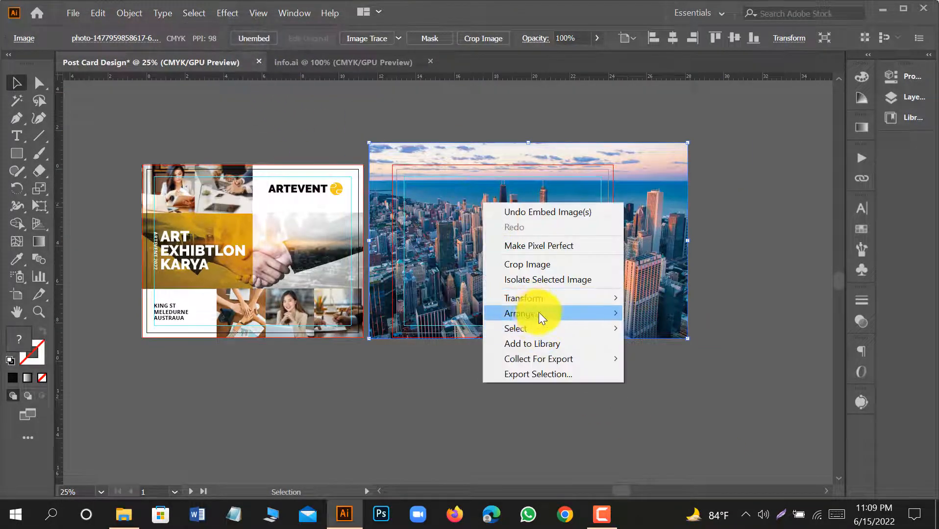
{"action": "mouse_move", "coordinate": [539, 313]}
{"action": "left_click", "coordinate": [667, 359]}
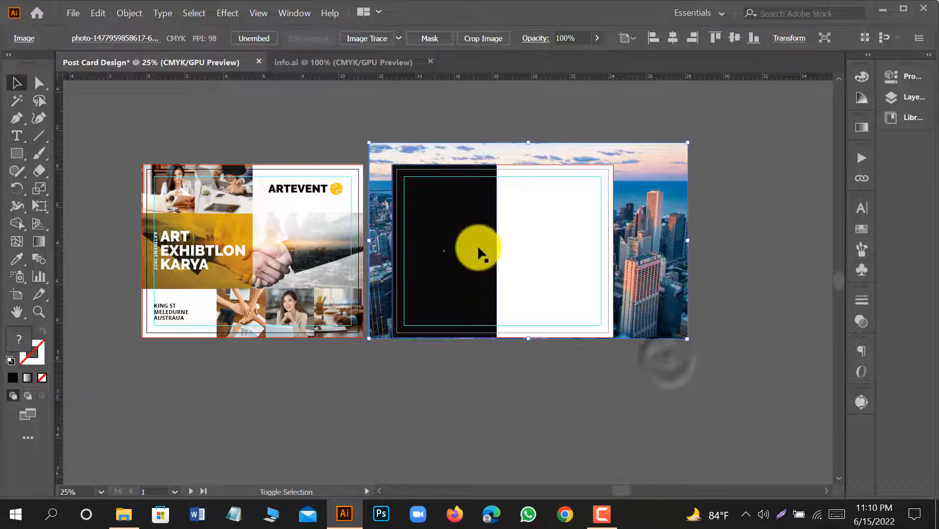
{"action": "left_click", "coordinate": [478, 248], "text": "shift"}
{"action": "left_click", "coordinate": [464, 243]}
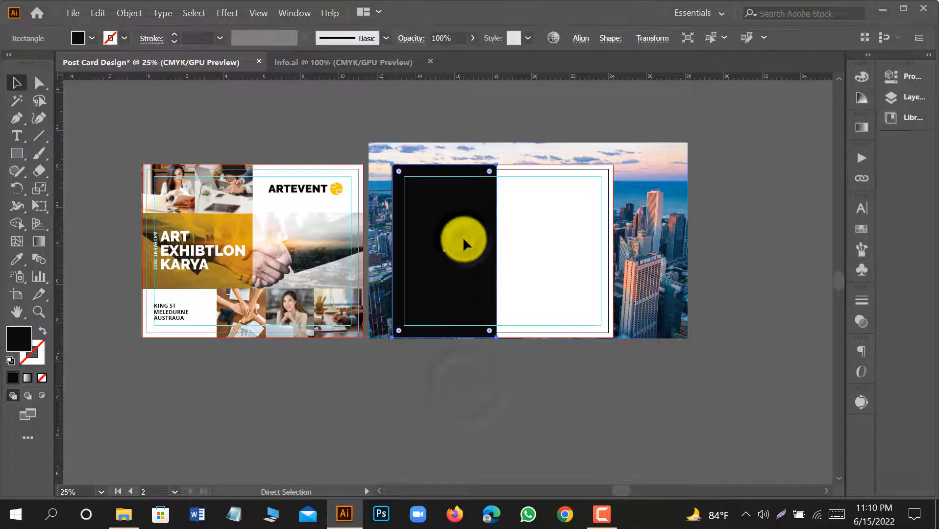
{"action": "left_click", "coordinate": [651, 247], "text": "shift"}
{"action": "right_click", "coordinate": [651, 247]}
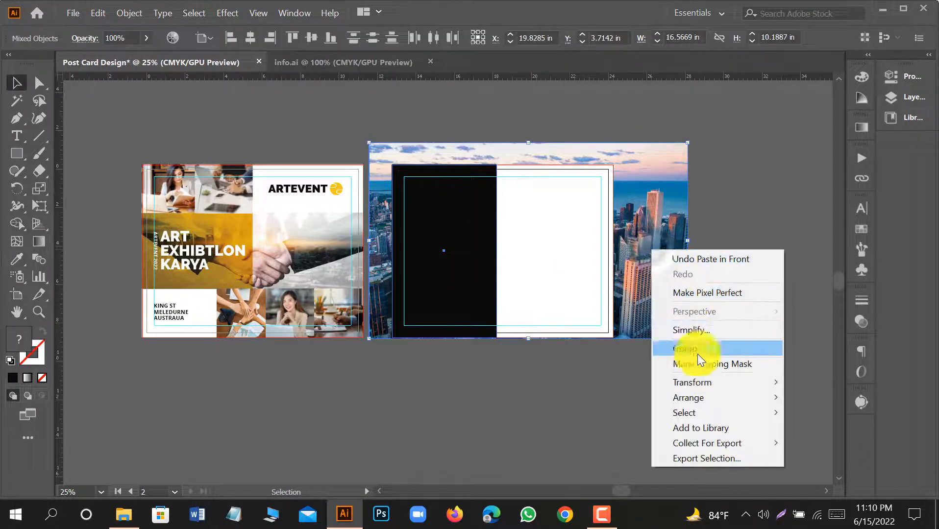
{"action": "left_click", "coordinate": [702, 361]}
{"action": "left_click", "coordinate": [556, 406]}
{"action": "left_click", "coordinate": [451, 309]}
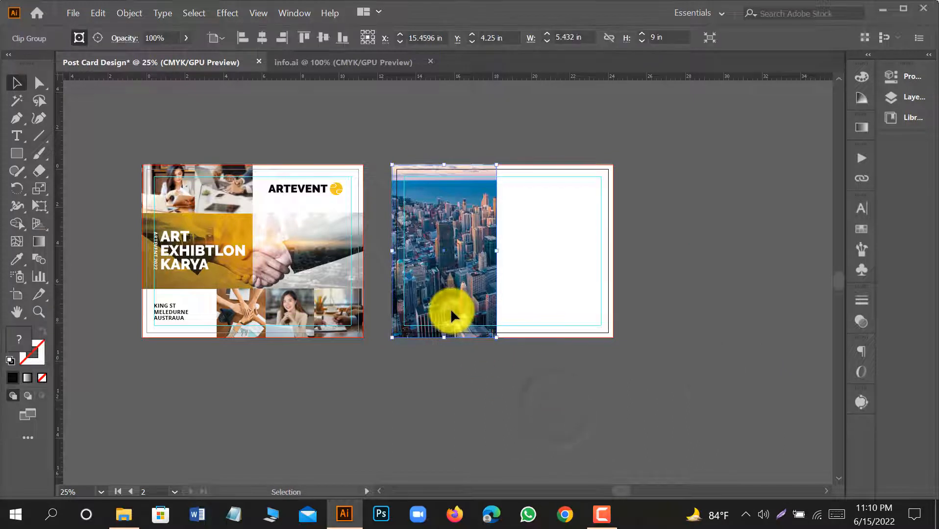
{"action": "key", "text": "ctrl+["}
Give the black rectangle over the clipped skyline photo the gold overlay appearance sampled from the front design.
{"action": "left_click", "coordinate": [451, 308]}
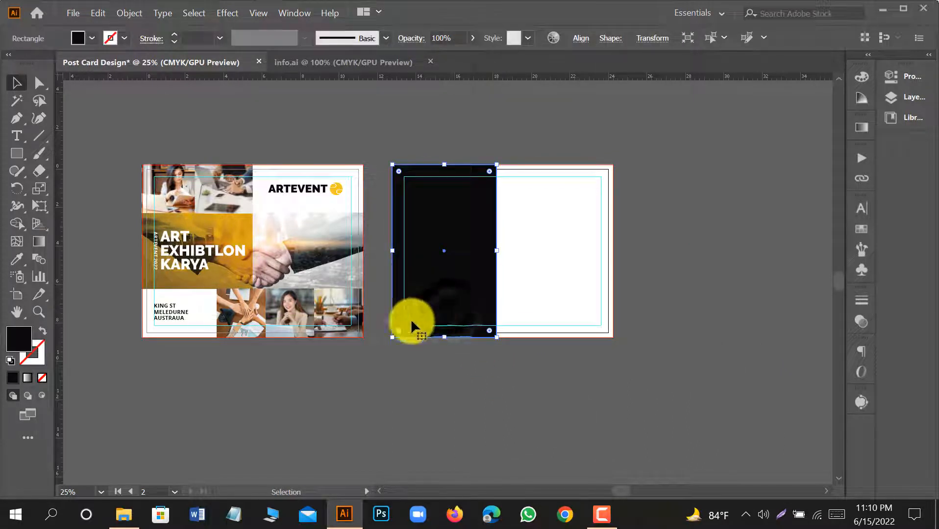
{"action": "key", "text": "i"}
{"action": "left_click", "coordinate": [229, 228]}
{"action": "left_click", "coordinate": [16, 82]}
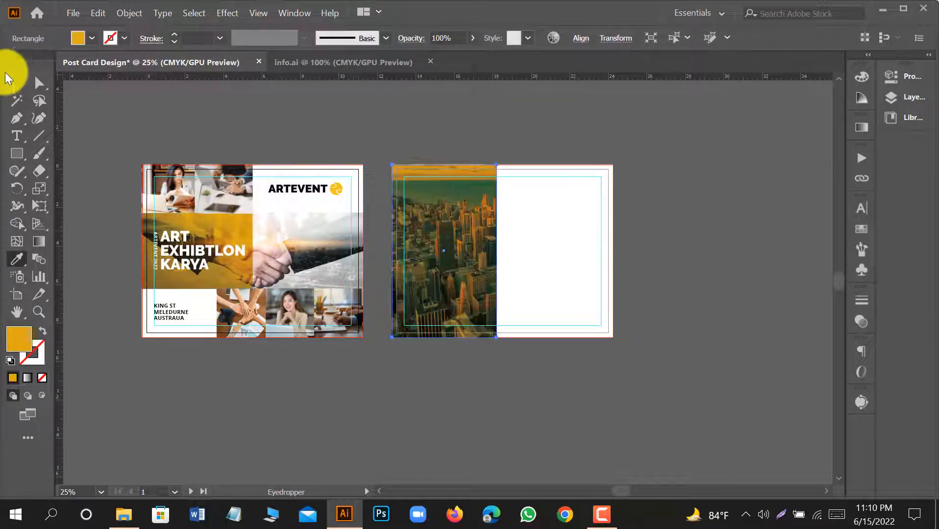
{"action": "left_click", "coordinate": [505, 248]}
Scale the skyline photo up inside its clip group from the upper right corner and leave isolation mode.
{"action": "scroll", "coordinate": [485, 287], "scroll_direction": "up", "scroll_amount": 1}
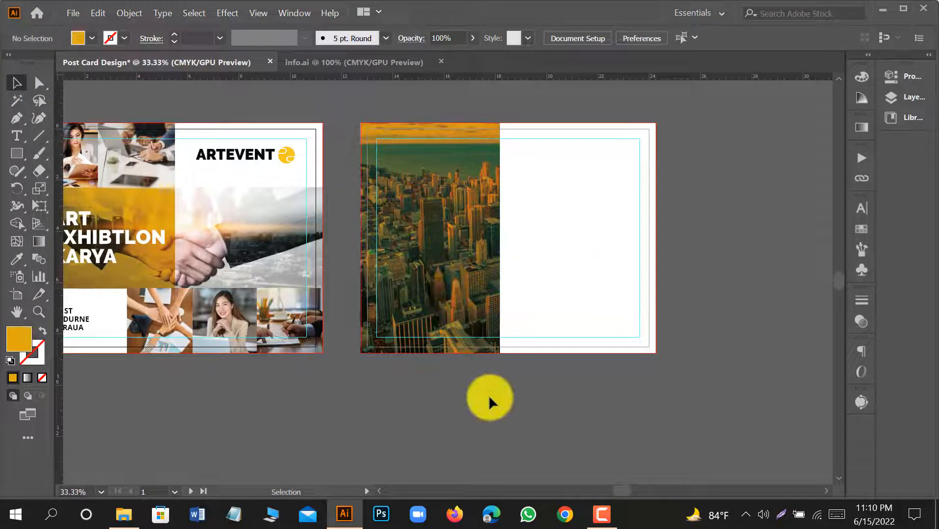
{"action": "double_click", "coordinate": [452, 280]}
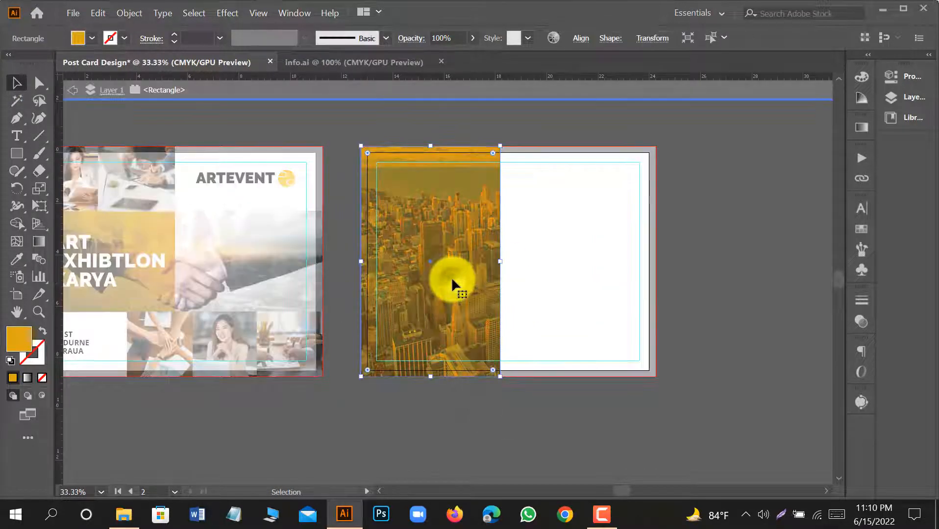
{"action": "left_click", "coordinate": [73, 90]}
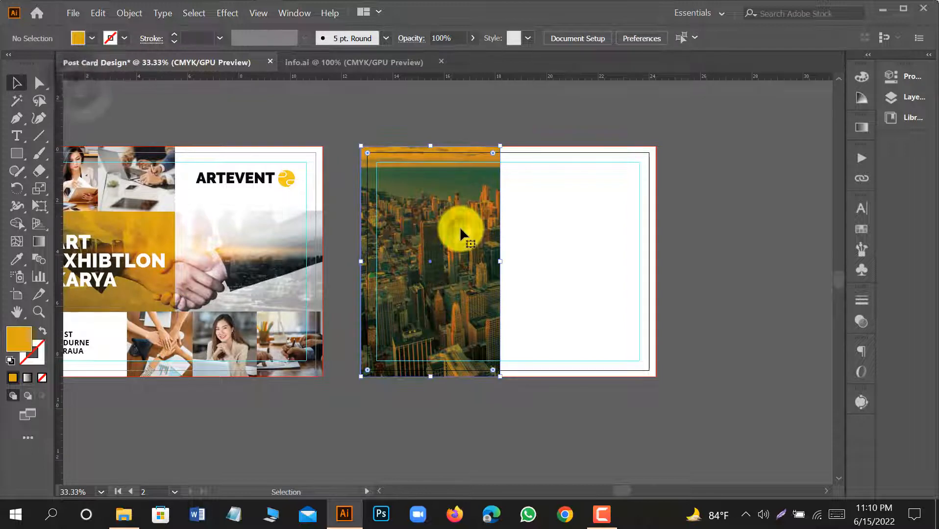
{"action": "double_click", "coordinate": [460, 227]}
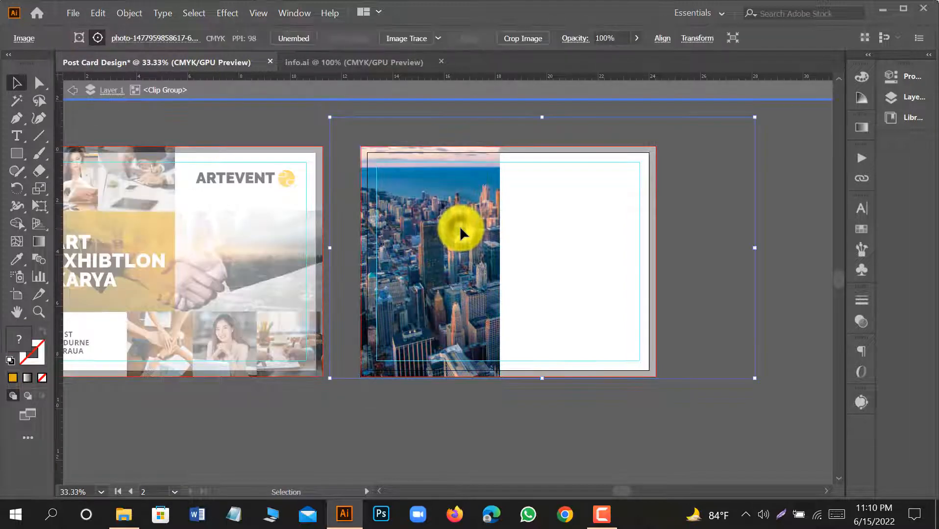
{"action": "scroll", "coordinate": [481, 206], "scroll_direction": "down", "scroll_amount": 1}
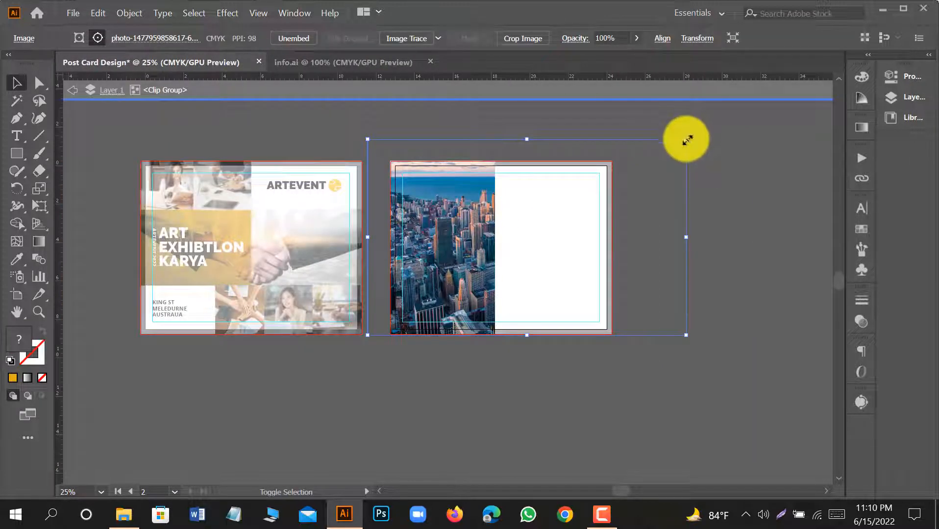
{"action": "left_click_drag", "start_coordinate": [687, 140], "coordinate": [727, 98]}
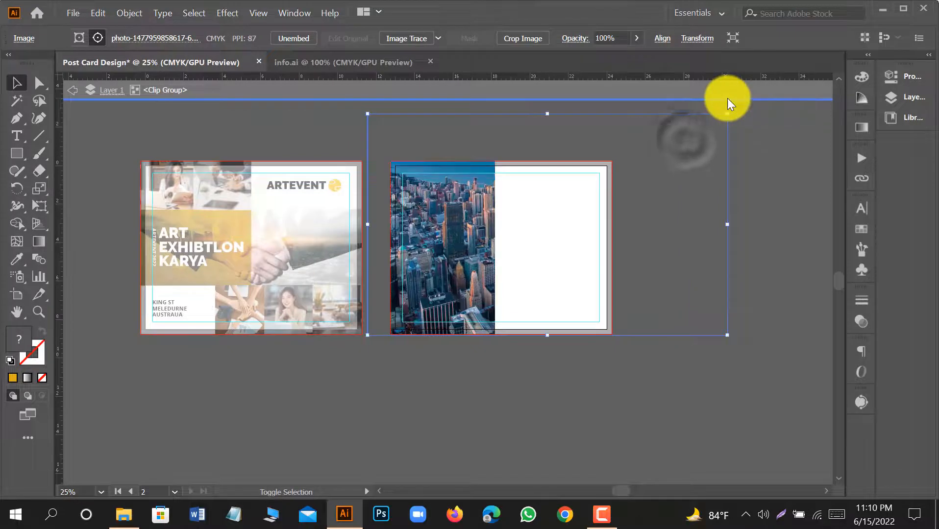
{"action": "double_click", "coordinate": [71, 93]}
{"action": "scroll", "coordinate": [397, 185], "scroll_direction": "up", "scroll_amount": 1}
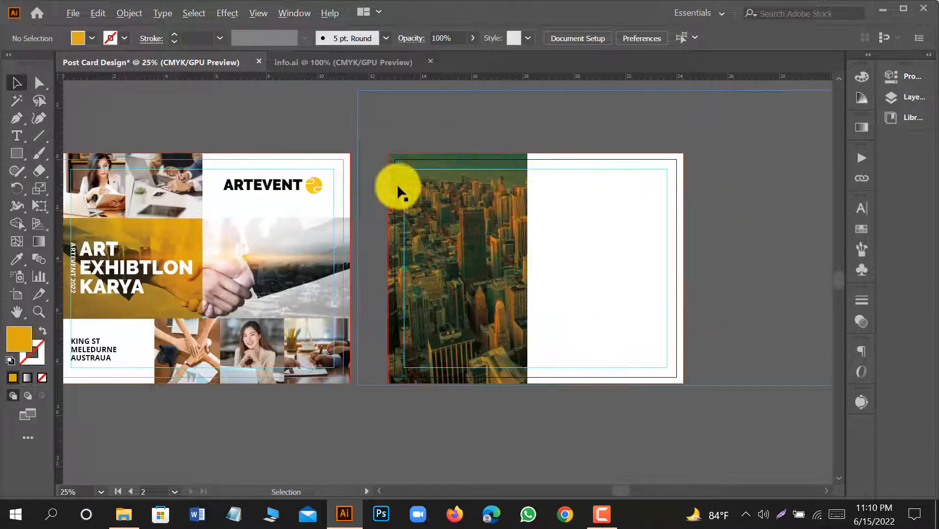
Copy the description list text from info.ai to the pasteboard beside the postcard's second artboard.
{"action": "left_click_drag", "start_coordinate": [432, 132], "coordinate": [471, 135]}
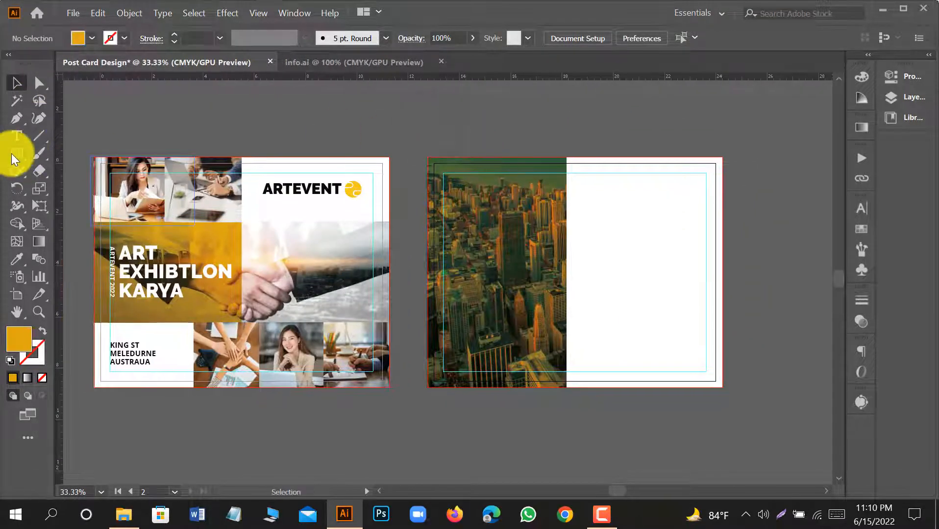
{"action": "left_click", "coordinate": [343, 62]}
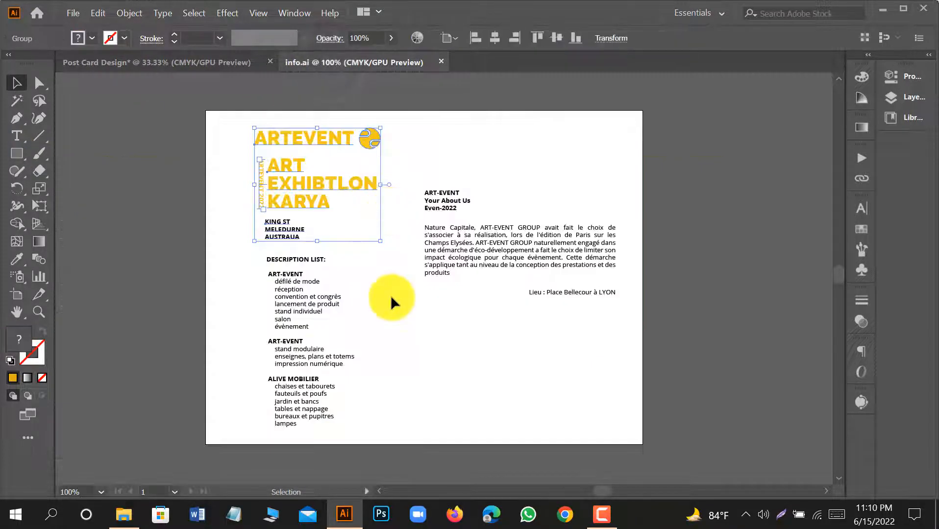
{"action": "left_click", "coordinate": [382, 314]}
{"action": "left_click_drag", "start_coordinate": [345, 430], "coordinate": [753, 288]}
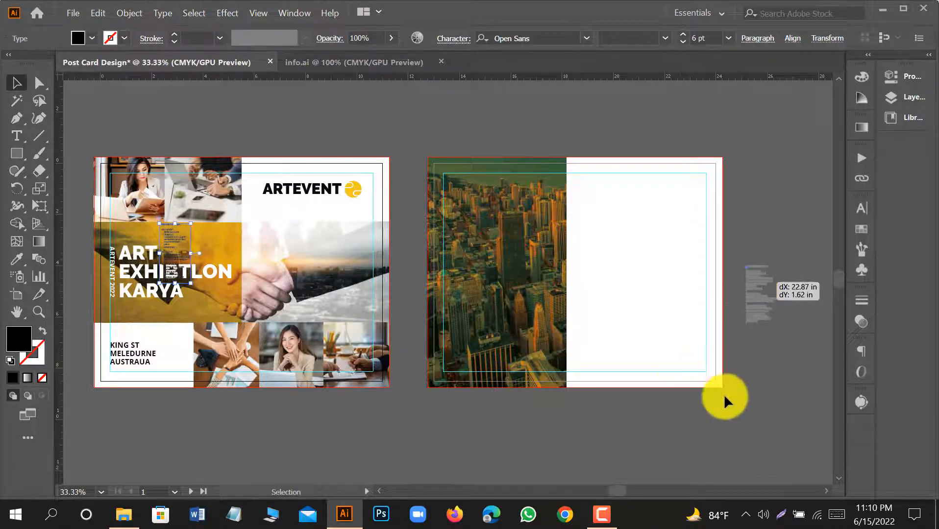
Copy the ART-EVENT about text with its location line from info.ai to the pasteboard below the second artboard and close info.ai.
{"action": "left_click", "coordinate": [393, 60]}
{"action": "left_click_drag", "start_coordinate": [418, 157], "coordinate": [619, 325]}
{"action": "left_click_drag", "start_coordinate": [558, 256], "coordinate": [662, 433]}
{"action": "left_click", "coordinate": [730, 424]}
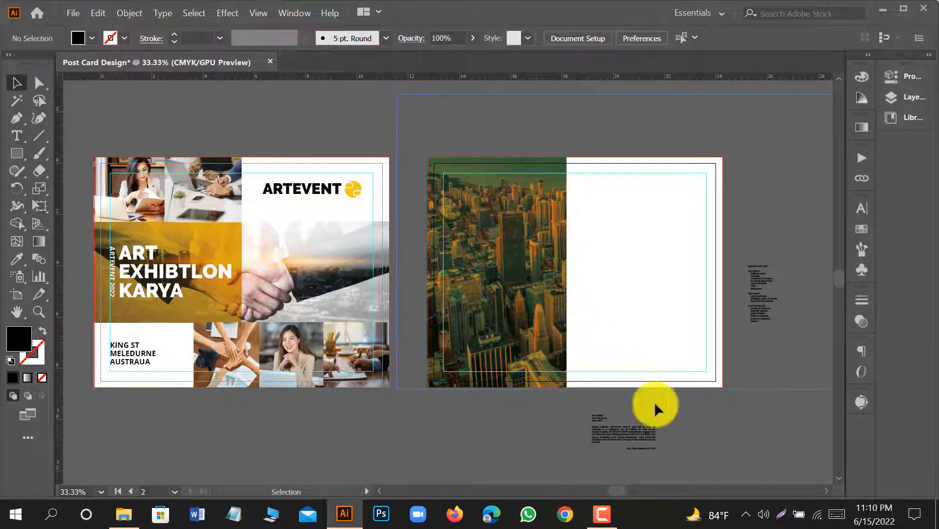
Set the fill of the gold overlay rectangle on the skyline photo to the darker gold C6961E.
{"action": "scroll", "coordinate": [515, 288], "scroll_direction": "up", "scroll_amount": 1}
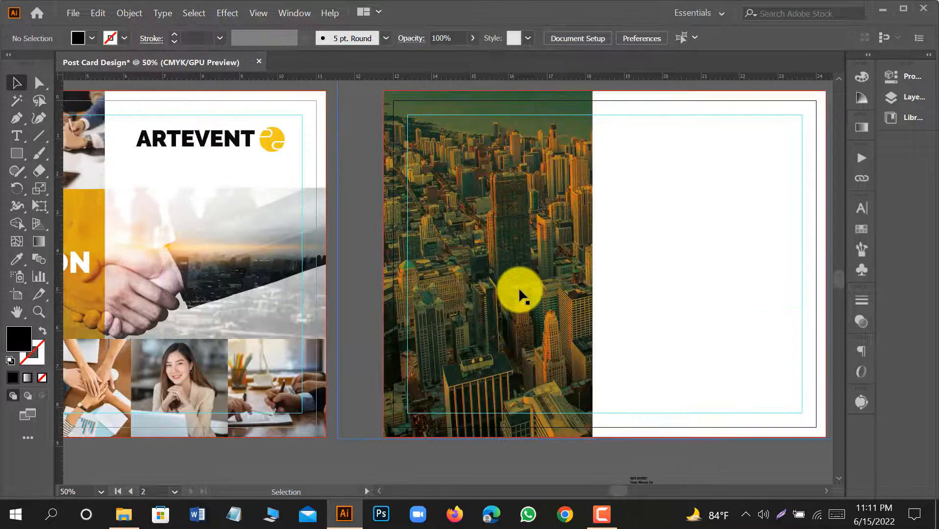
{"action": "scroll", "coordinate": [519, 287], "scroll_direction": "down", "scroll_amount": 1}
{"action": "scroll", "coordinate": [510, 278], "scroll_direction": "down", "scroll_amount": 1}
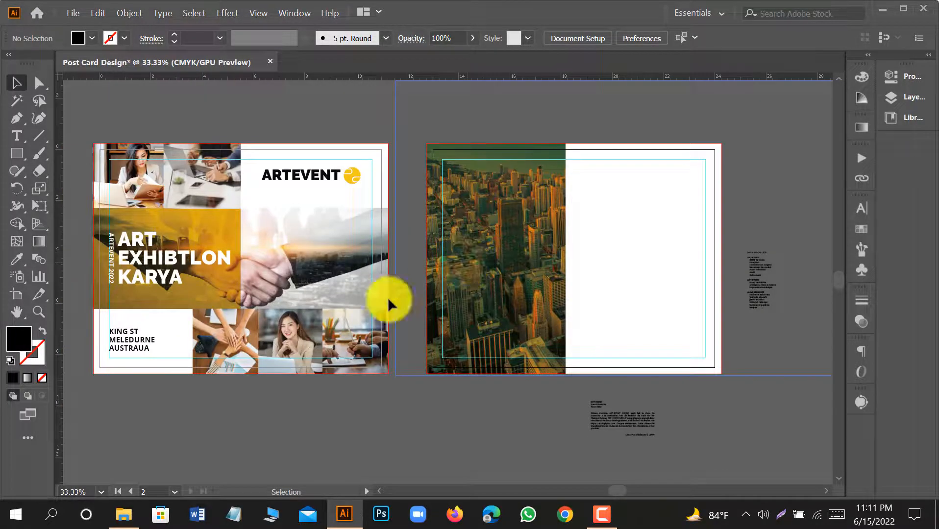
{"action": "left_click", "coordinate": [474, 242]}
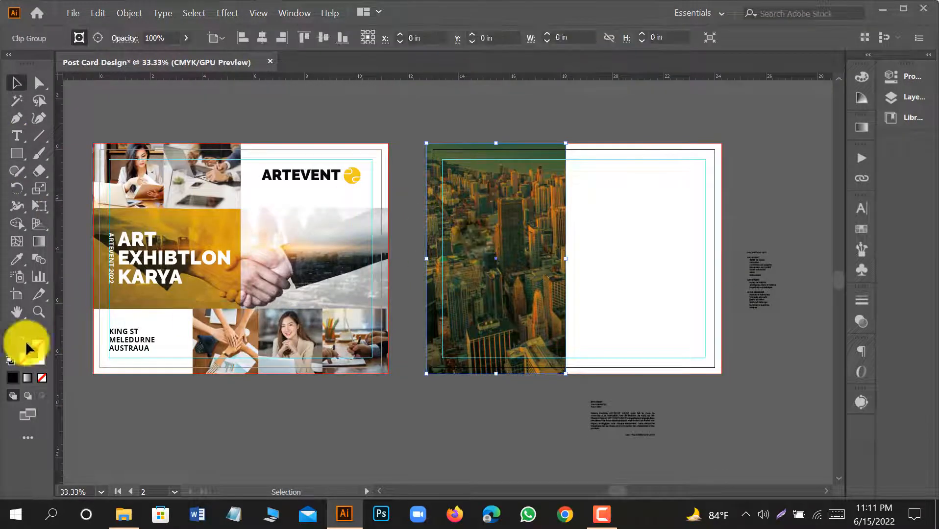
{"action": "left_click", "coordinate": [469, 126]}
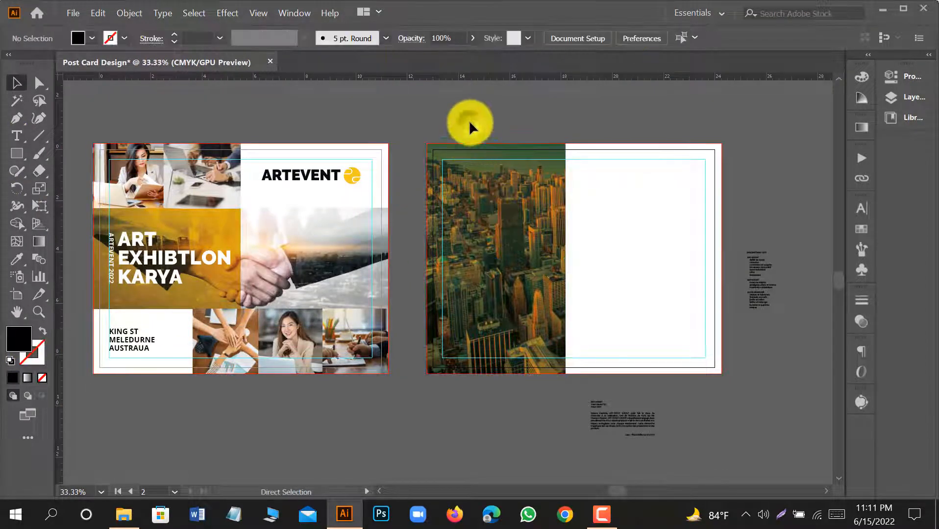
{"action": "left_click", "coordinate": [497, 228]}
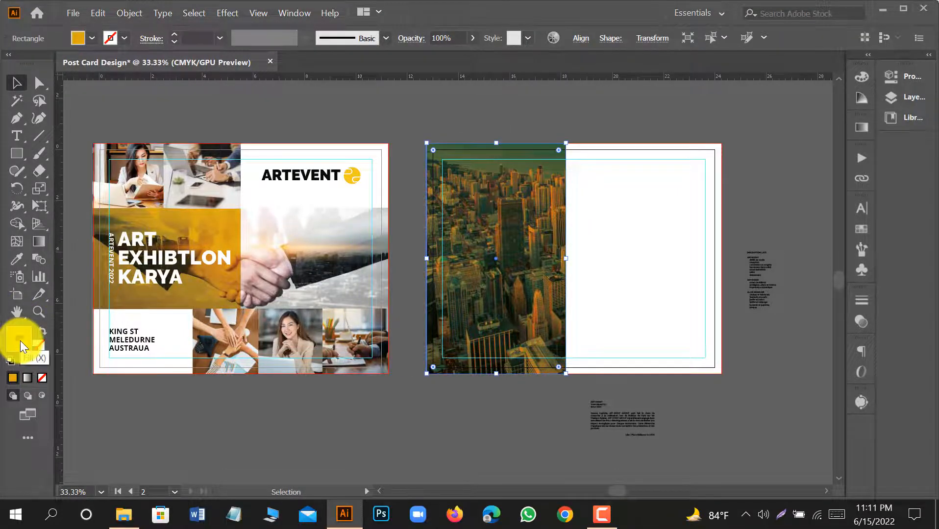
{"action": "double_click", "coordinate": [20, 341]}
{"action": "left_click", "coordinate": [435, 198]}
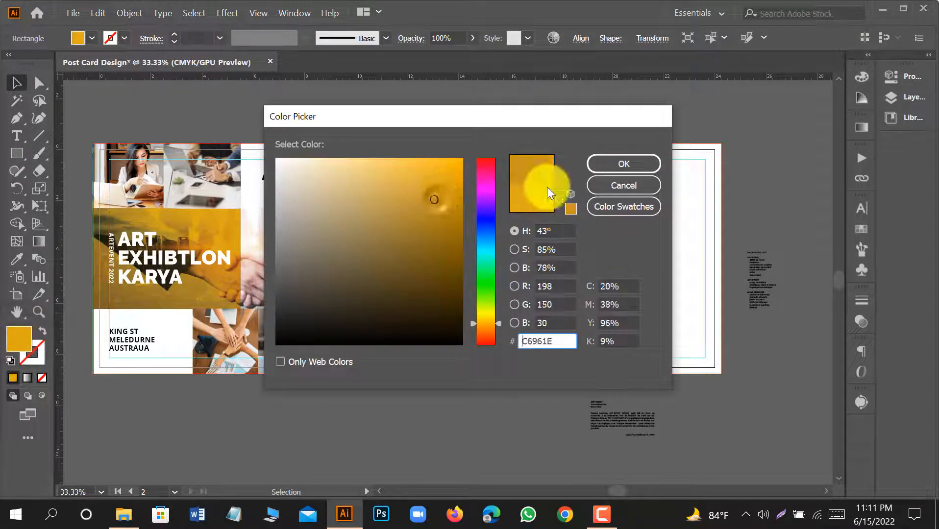
{"action": "left_click", "coordinate": [623, 165]}
{"action": "left_click", "coordinate": [461, 410]}
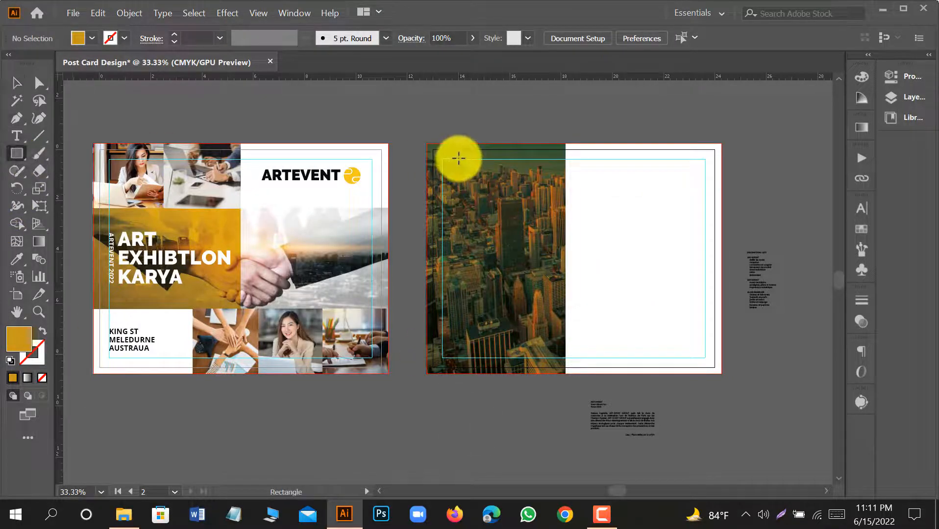
Draw a gold rectangle about 2.8 in wide near the top of the skyline panel, its upper edge on the inner guide.
{"action": "left_click_drag", "start_coordinate": [458, 157], "coordinate": [530, 178]}
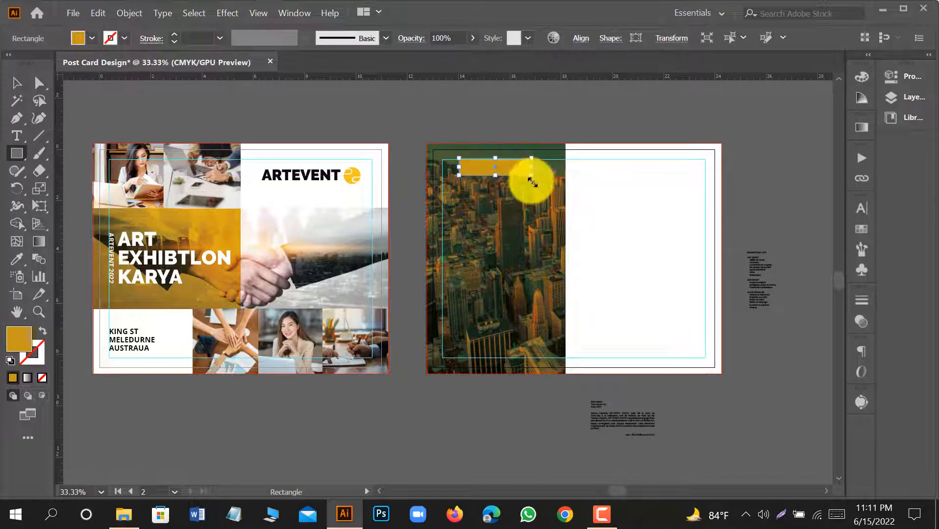
{"action": "scroll", "coordinate": [530, 179], "scroll_direction": "up", "scroll_amount": 1}
{"action": "scroll", "coordinate": [517, 195], "scroll_direction": "up", "scroll_amount": 2}
{"action": "left_click", "coordinate": [17, 83]}
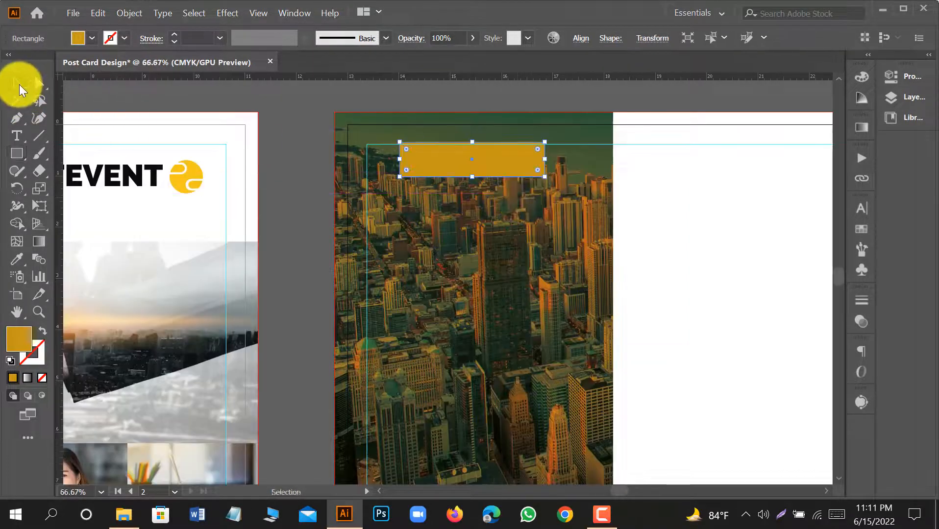
{"action": "scroll", "coordinate": [515, 155], "scroll_direction": "up", "scroll_amount": 2}
{"action": "left_click_drag", "start_coordinate": [416, 125], "coordinate": [421, 131]}
{"action": "scroll", "coordinate": [407, 142], "scroll_direction": "down", "scroll_amount": 3}
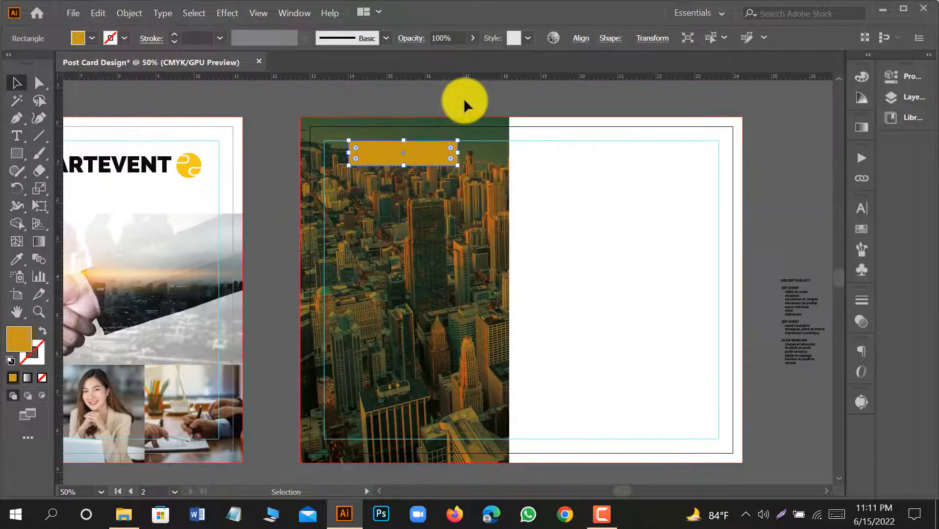
{"action": "left_click", "coordinate": [464, 99]}
{"action": "left_click", "coordinate": [17, 136]}
{"action": "scroll", "coordinate": [836, 289], "scroll_direction": "up", "scroll_amount": 2}
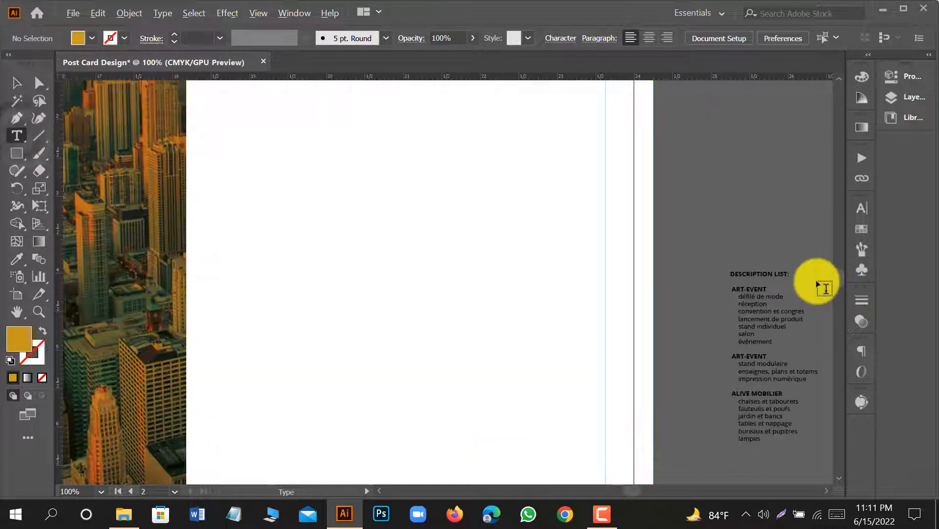
{"action": "left_click", "coordinate": [731, 273]}
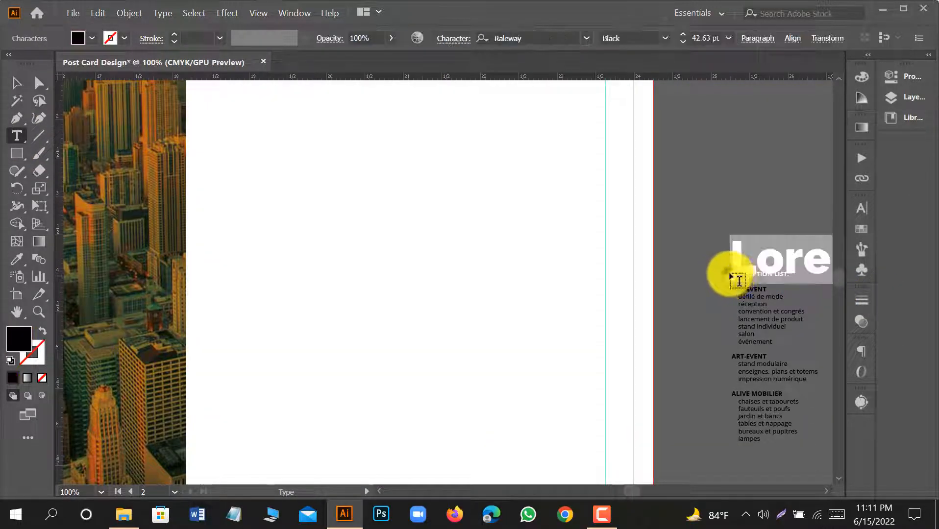
{"action": "left_click", "coordinate": [17, 85]}
{"action": "key", "text": "Delete"}
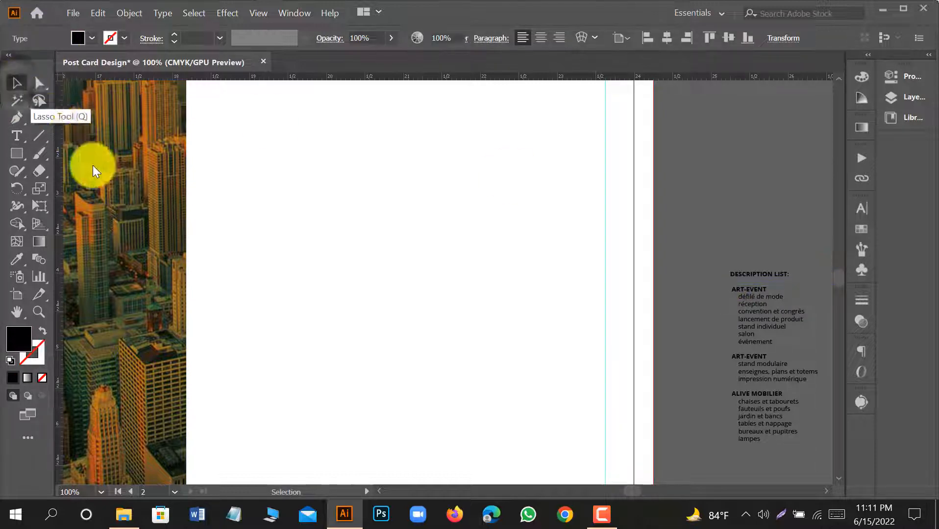
Copy the DESCRIPTION LIST: heading from the pasteboard list and paste it as separate text on the gold rectangle.
{"action": "left_click", "coordinate": [17, 135]}
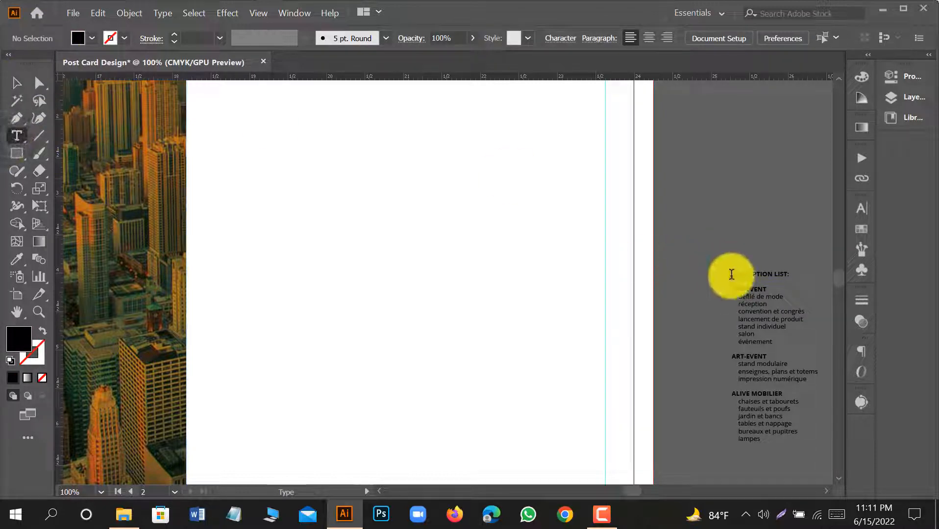
{"action": "left_click_drag", "start_coordinate": [730, 274], "coordinate": [803, 279]}
{"action": "key", "text": "ctrl+c"}
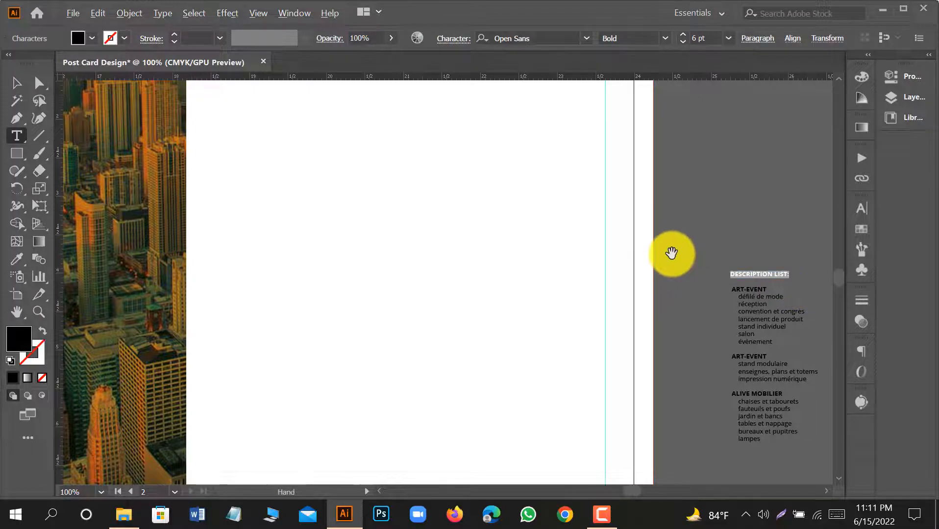
{"action": "scroll", "coordinate": [671, 253], "scroll_direction": "down", "scroll_amount": 2}
{"action": "left_click", "coordinate": [289, 137]}
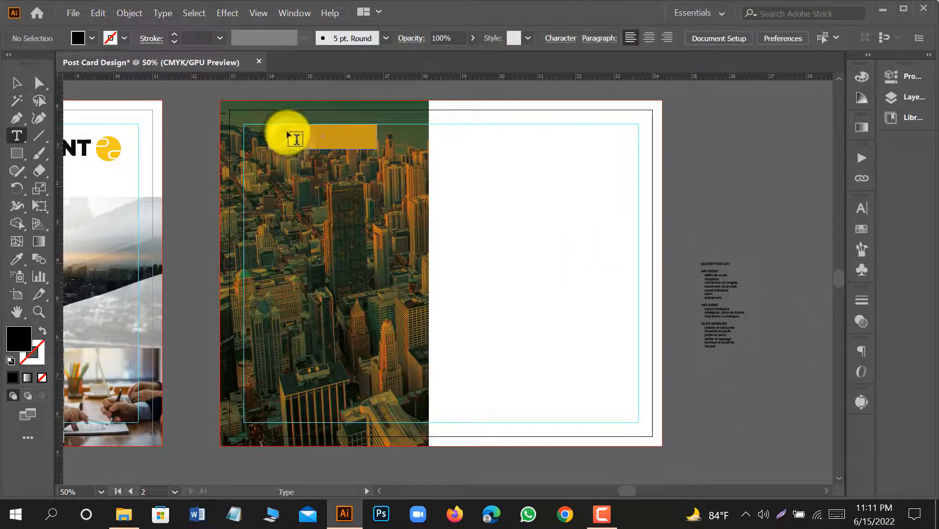
{"action": "key", "text": "ctrl+v"}
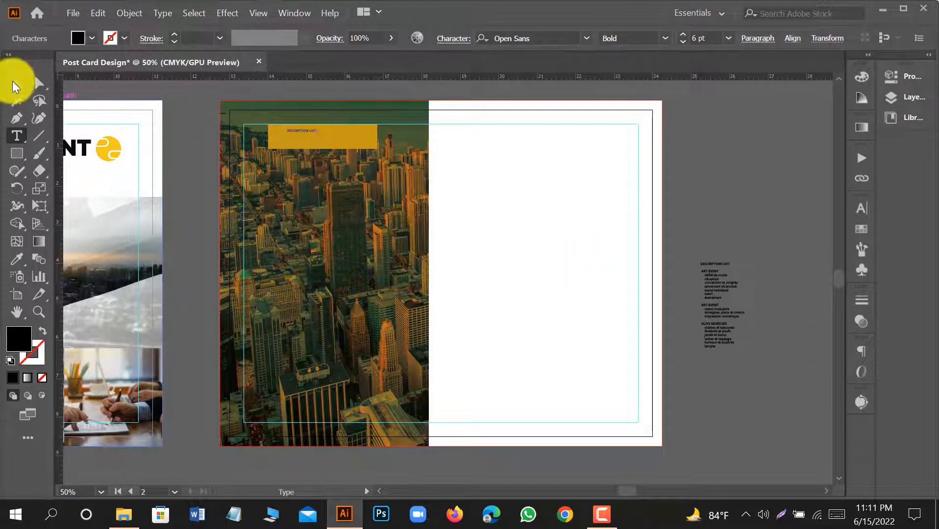
{"action": "left_click", "coordinate": [12, 82]}
Apply the text style of the KING ST address on the front artboard to the pasted heading with the Eyedropper.
{"action": "left_click_drag", "start_coordinate": [223, 271], "coordinate": [558, 254]}
{"action": "key", "text": "i"}
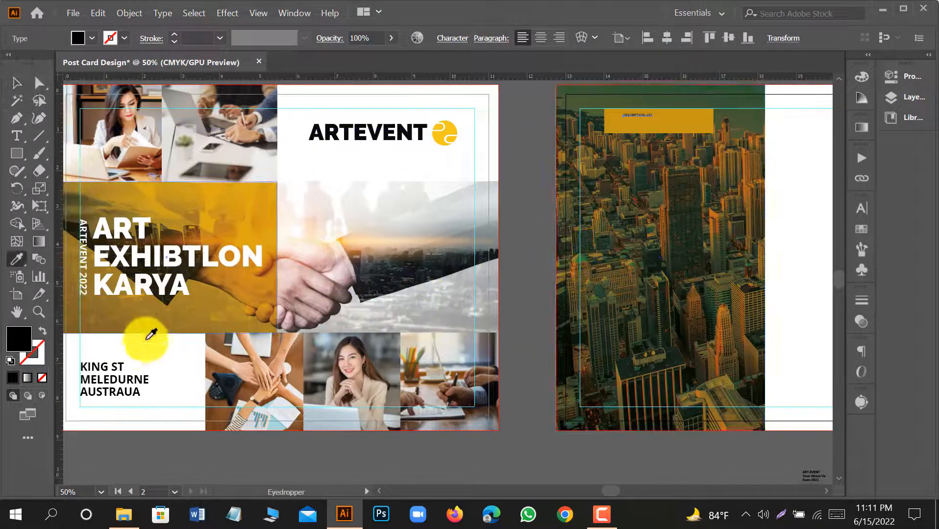
{"action": "left_click", "coordinate": [125, 365]}
{"action": "left_click", "coordinate": [14, 84]}
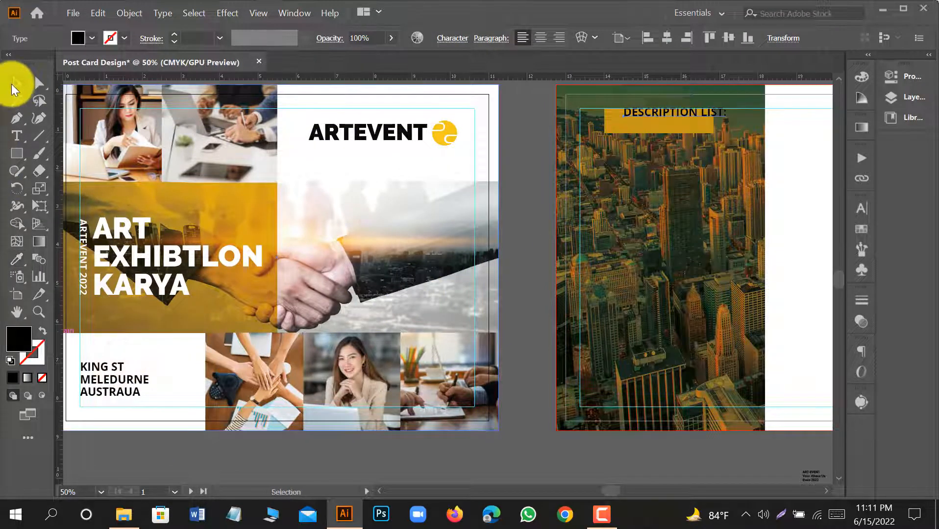
Colour the DESCRIPTION LIST: heading white by sampling the blank area of the second artboard.
{"action": "left_click_drag", "start_coordinate": [709, 276], "coordinate": [506, 329]}
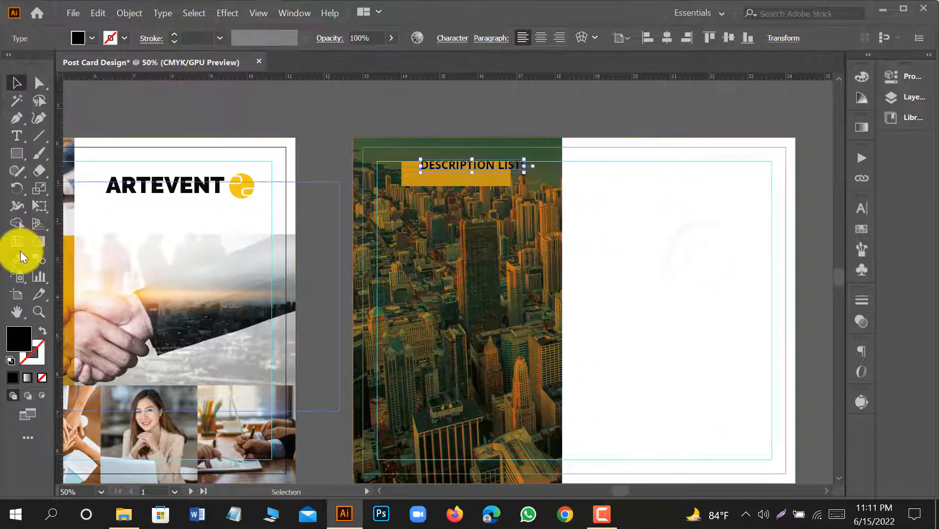
{"action": "left_click", "coordinate": [18, 255]}
{"action": "left_click", "coordinate": [652, 243]}
{"action": "left_click", "coordinate": [15, 86]}
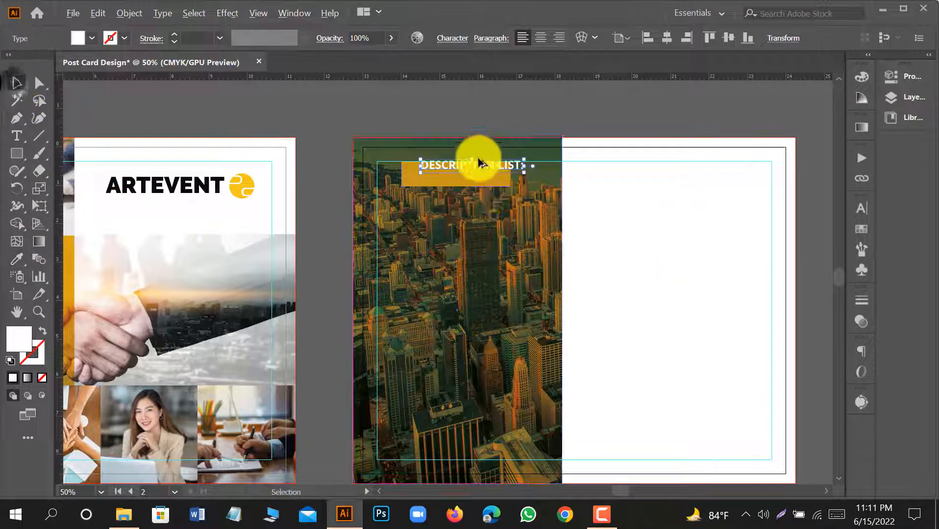
Move the DESCRIPTION LIST: heading onto the gold rectangle and centre the two on each other horizontally and vertically.
{"action": "scroll", "coordinate": [479, 161], "scroll_direction": "up", "scroll_amount": 1}
{"action": "left_click_drag", "start_coordinate": [479, 166], "coordinate": [461, 181]}
{"action": "left_click", "coordinate": [479, 169], "text": "shift"}
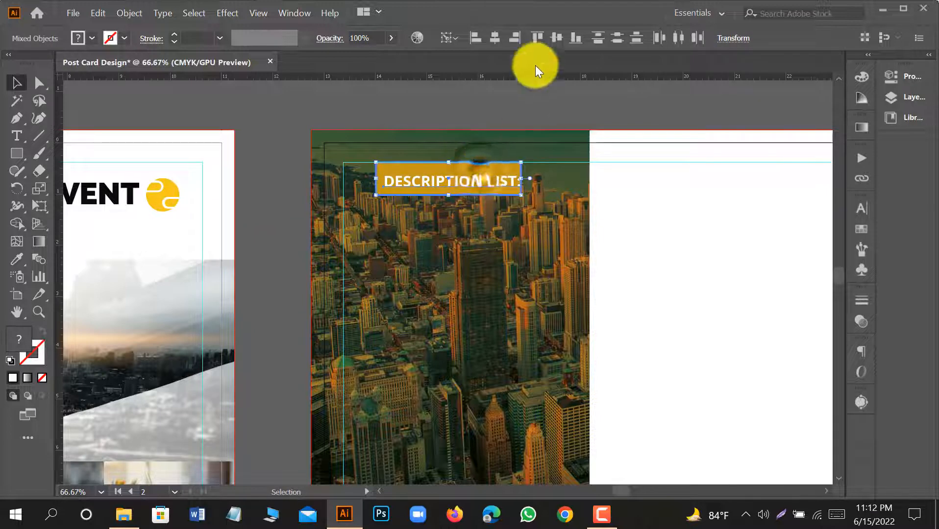
{"action": "left_click", "coordinate": [553, 38]}
{"action": "left_click", "coordinate": [492, 40]}
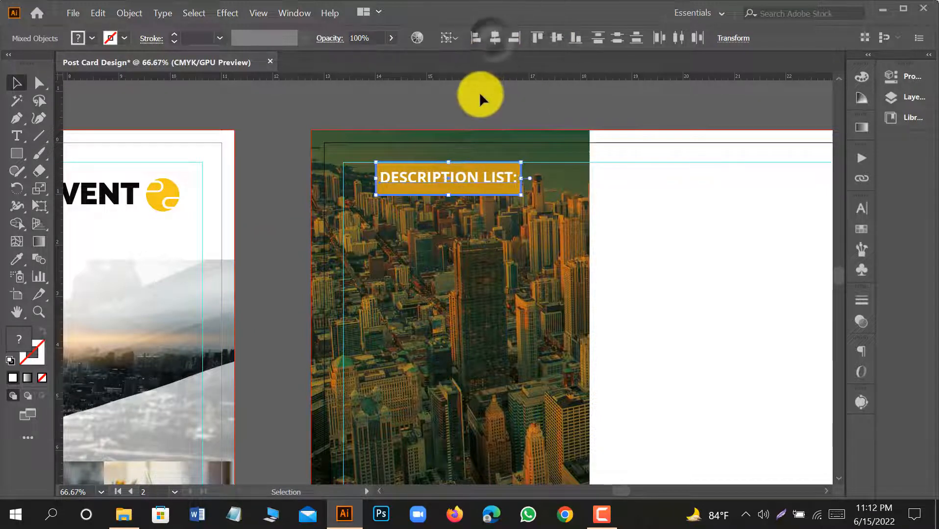
{"action": "left_click", "coordinate": [482, 100]}
Reduce the gold rectangle's height from its lower edge and widen it slightly at its right edge.
{"action": "left_click", "coordinate": [495, 192]}
{"action": "scroll", "coordinate": [457, 183], "scroll_direction": "up", "scroll_amount": 2}
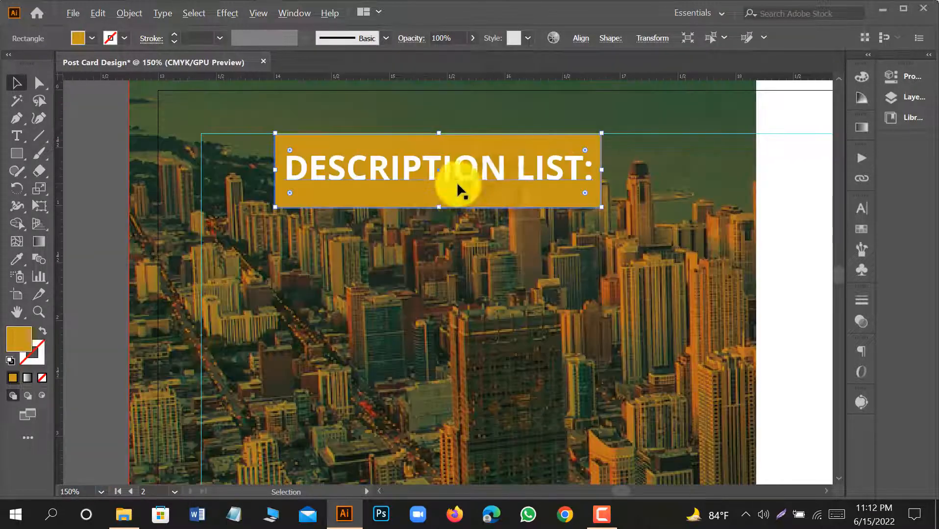
{"action": "left_click_drag", "start_coordinate": [438, 208], "coordinate": [437, 198]}
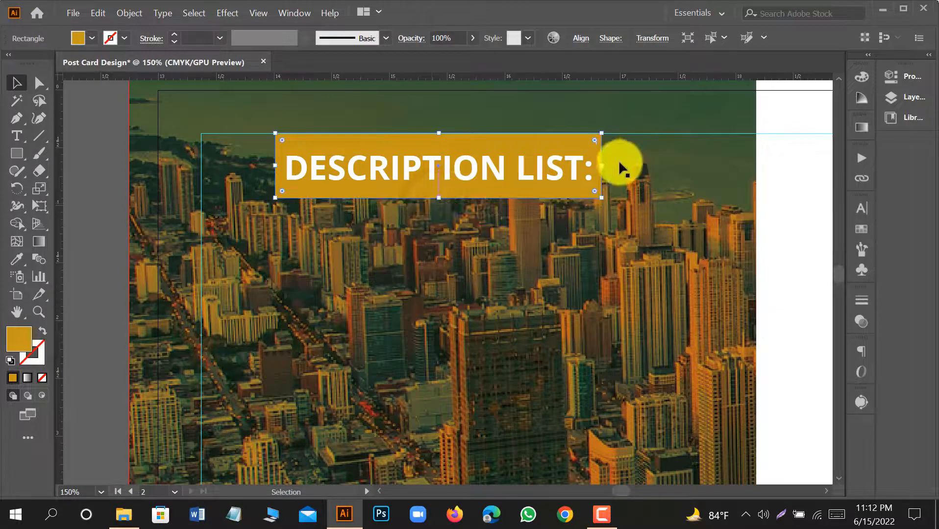
{"action": "left_click_drag", "start_coordinate": [601, 164], "coordinate": [608, 165]}
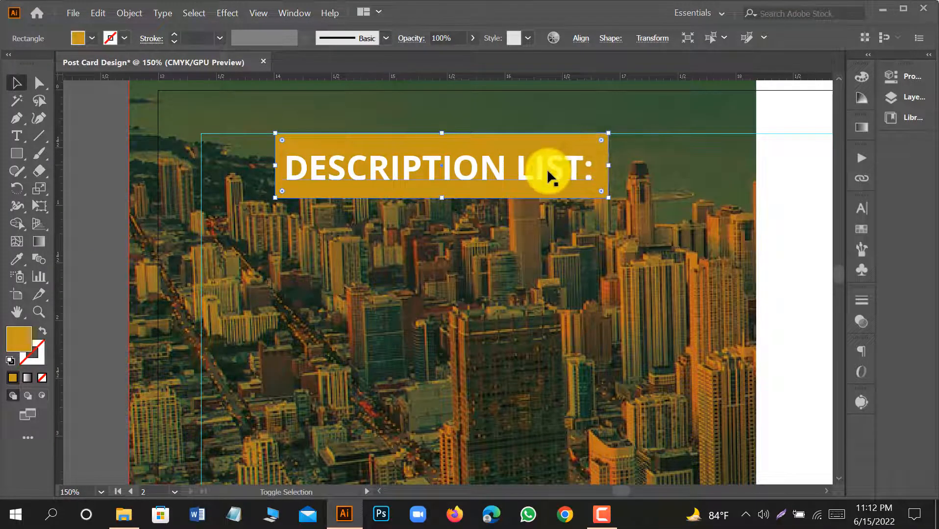
Centre the heading and the resized gold rectangle on each other again in both directions.
{"action": "left_click", "coordinate": [548, 168], "text": "shift"}
{"action": "left_click", "coordinate": [495, 38]}
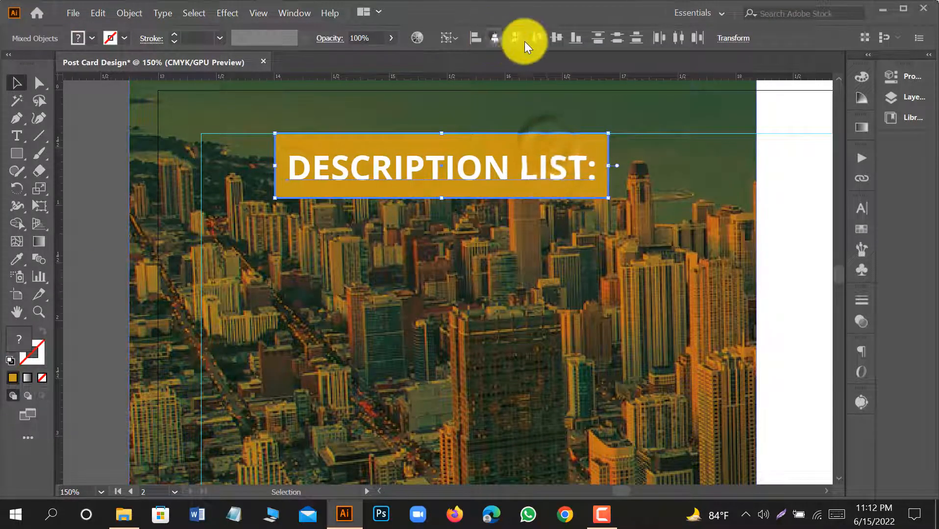
{"action": "left_click", "coordinate": [556, 38]}
{"action": "scroll", "coordinate": [419, 153], "scroll_direction": "down", "scroll_amount": 2}
{"action": "left_click", "coordinate": [467, 92]}
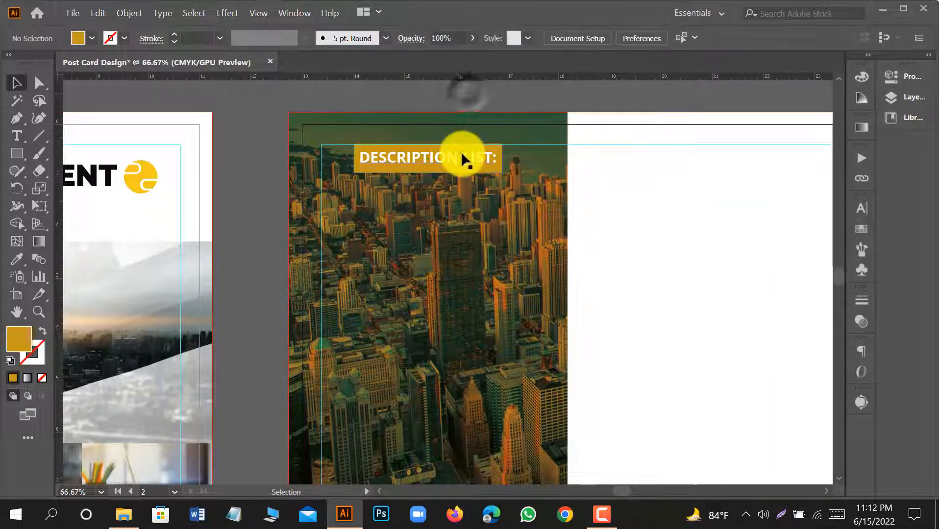
{"action": "left_click", "coordinate": [462, 155]}
{"action": "left_click", "coordinate": [501, 100]}
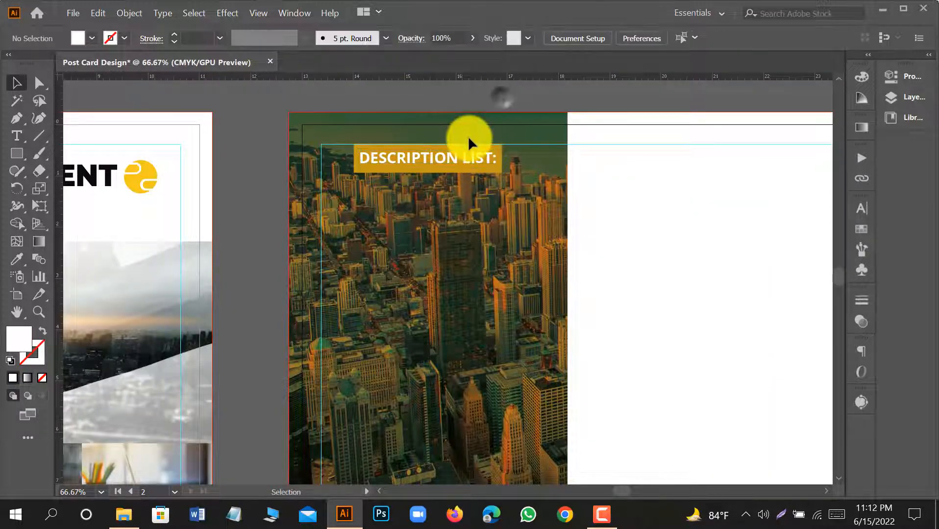
Remove the DESCRIPTION LIST: heading from the list text on the pasteboard.
{"action": "scroll", "coordinate": [468, 196], "scroll_direction": "down", "scroll_amount": 1}
{"action": "scroll", "coordinate": [458, 206], "scroll_direction": "down", "scroll_amount": 2}
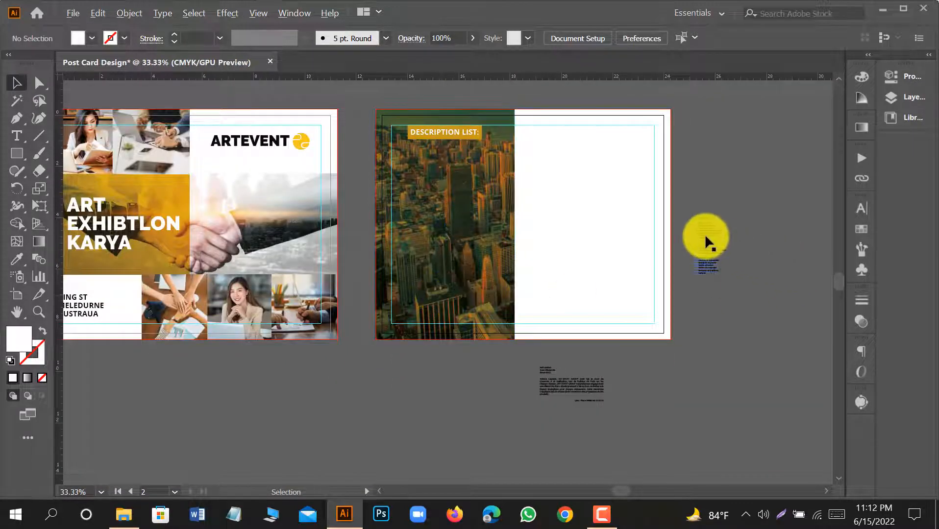
{"action": "scroll", "coordinate": [706, 240], "scroll_direction": "up", "scroll_amount": 2}
{"action": "left_click", "coordinate": [713, 204]}
{"action": "key", "text": "Delete"}
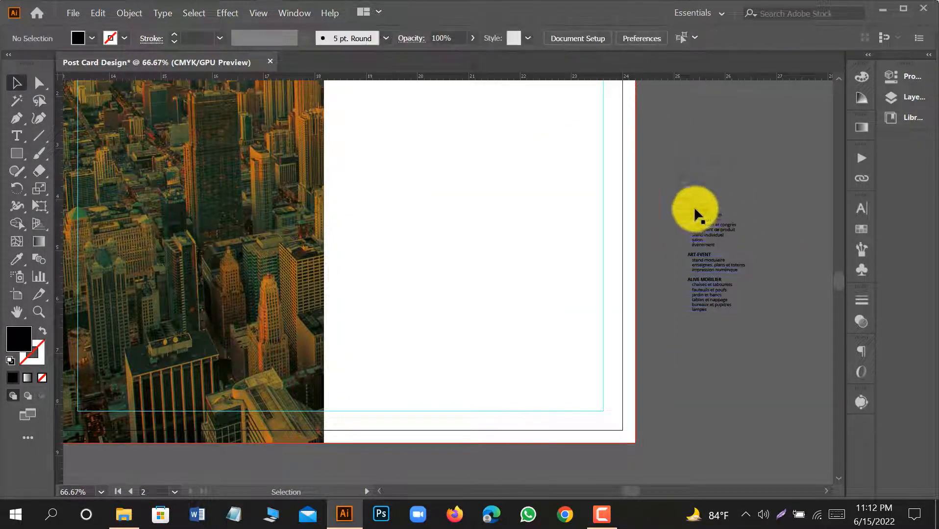
Scale up the list text on the pasteboard beside the second artboard.
{"action": "scroll", "coordinate": [714, 220], "scroll_direction": "up", "scroll_amount": 2}
{"action": "scroll", "coordinate": [715, 221], "scroll_direction": "down", "scroll_amount": 2}
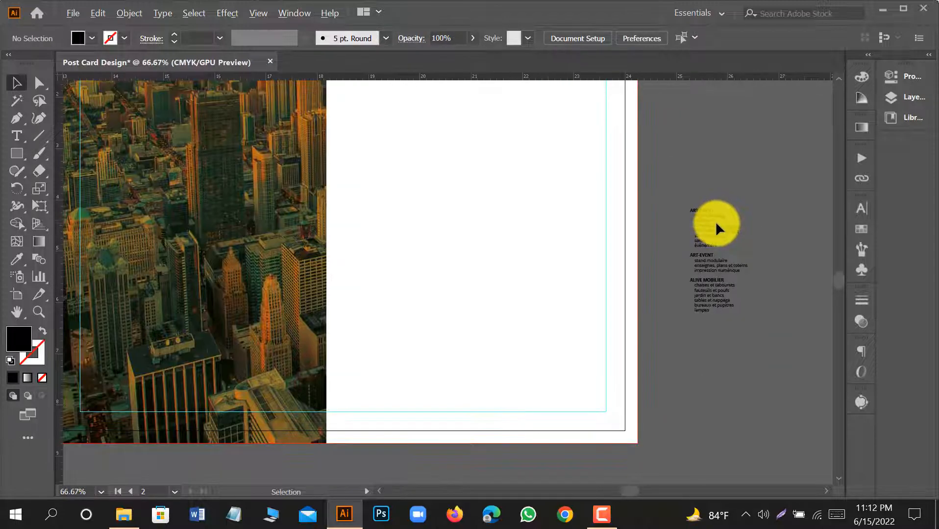
{"action": "scroll", "coordinate": [720, 223], "scroll_direction": "down", "scroll_amount": 1}
{"action": "left_click", "coordinate": [721, 227]}
{"action": "left_click_drag", "start_coordinate": [743, 294], "coordinate": [774, 439]}
{"action": "scroll", "coordinate": [755, 338], "scroll_direction": "down", "scroll_amount": 2}
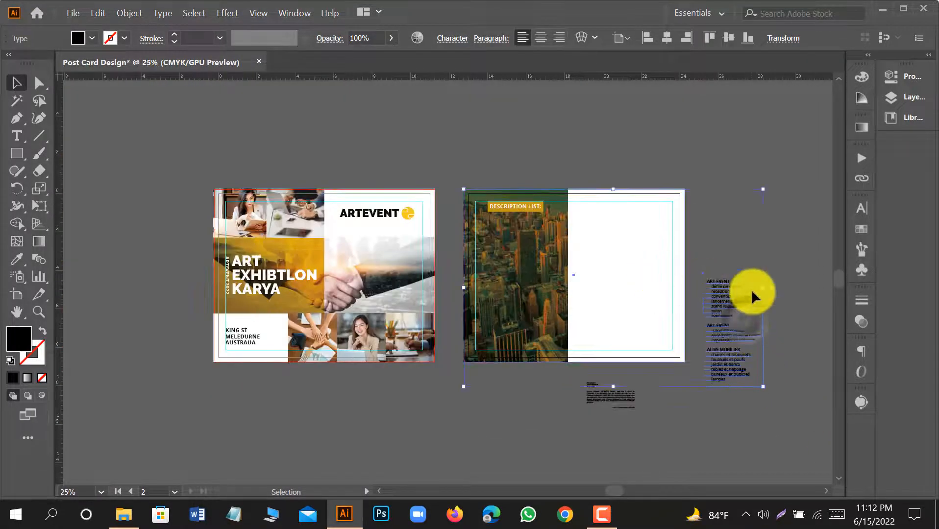
Lock the white background rectangle of the second artboard.
{"action": "left_click", "coordinate": [789, 269]}
{"action": "left_click", "coordinate": [699, 224]}
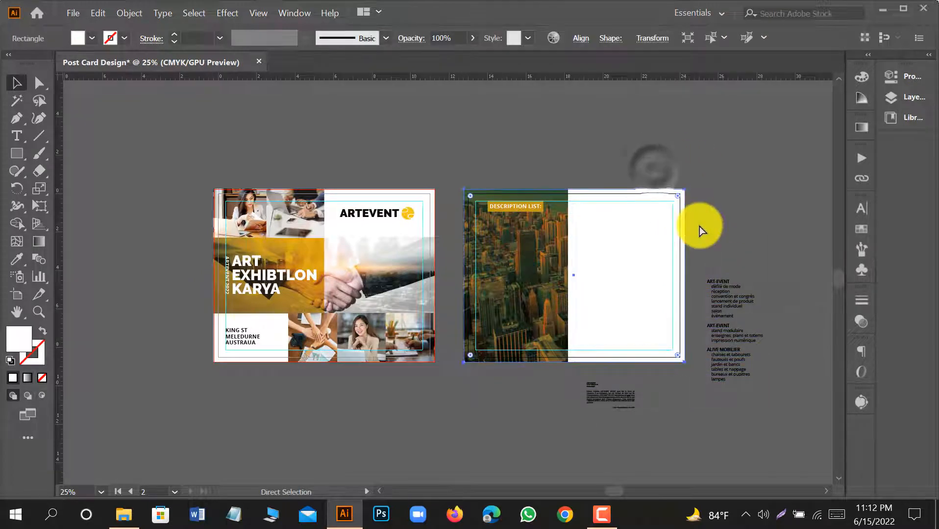
{"action": "key", "text": "ctrl+2"}
Move the enlarged list text from the pasteboard onto the skyline panel, below the DESCRIPTION LIST: heading.
{"action": "left_click_drag", "start_coordinate": [739, 313], "coordinate": [610, 233]}
{"action": "scroll", "coordinate": [570, 230], "scroll_direction": "up", "scroll_amount": 1}
{"action": "scroll", "coordinate": [568, 226], "scroll_direction": "up", "scroll_amount": 2}
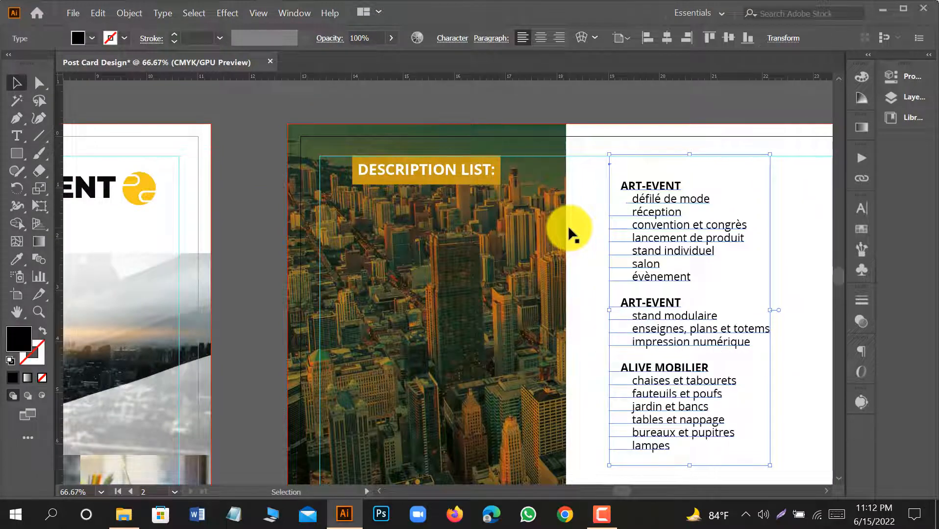
{"action": "left_click", "coordinate": [634, 110]}
{"action": "scroll", "coordinate": [634, 137], "scroll_direction": "down", "scroll_amount": 3}
{"action": "left_click_drag", "start_coordinate": [665, 166], "coordinate": [418, 196]}
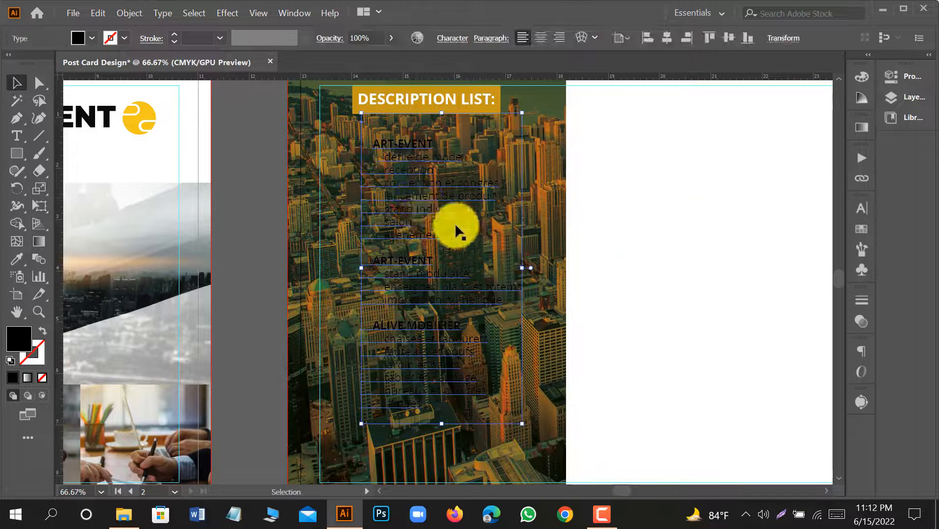
Colour the list text white by sampling the blank area of the artboard with the Eyedropper.
{"action": "key", "text": "i"}
{"action": "left_click", "coordinate": [633, 220]}
{"action": "left_click", "coordinate": [17, 81]}
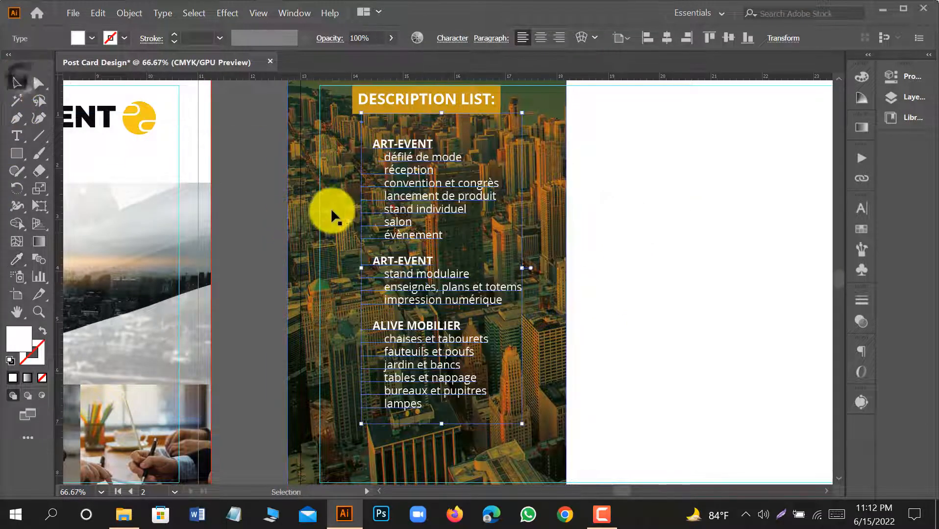
Enlarge the white list text slightly from its lower right corner so it fills more of the skyline panel.
{"action": "scroll", "coordinate": [332, 210], "scroll_direction": "down", "scroll_amount": 1}
{"action": "scroll", "coordinate": [416, 277], "scroll_direction": "down", "scroll_amount": 1}
{"action": "scroll", "coordinate": [416, 278], "scroll_direction": "down", "scroll_amount": 1}
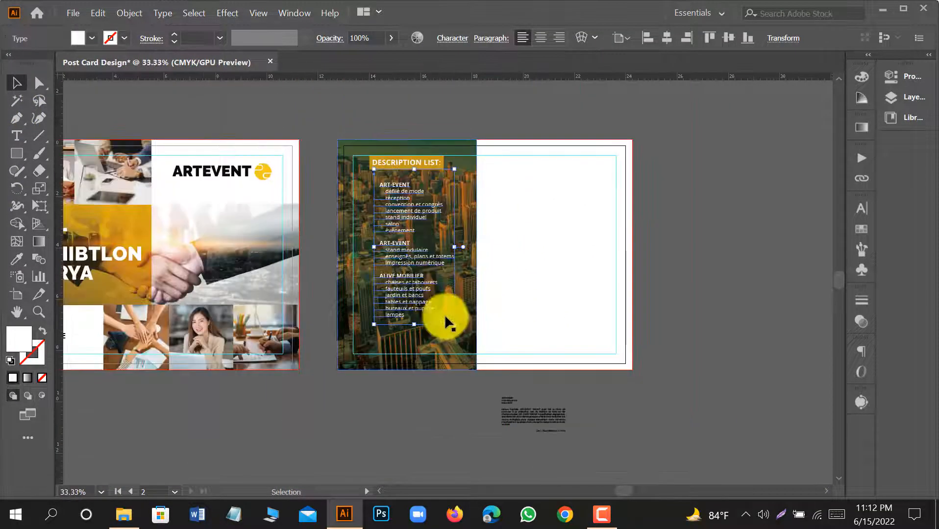
{"action": "left_click_drag", "start_coordinate": [454, 325], "coordinate": [465, 342]}
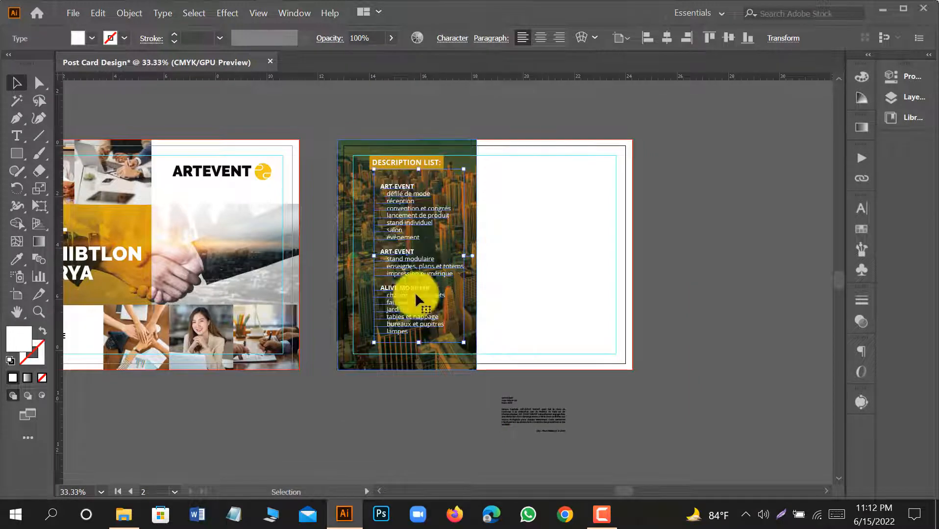
Nudge the list text left to line up its frame with the gold heading box, and deselect it.
{"action": "scroll", "coordinate": [390, 280], "scroll_direction": "up", "scroll_amount": 1}
{"action": "key", "text": "Left"}
{"action": "key", "text": "Left"}
{"action": "key", "text": "Left"}
{"action": "key", "text": "Left"}
{"action": "key", "text": "Left"}
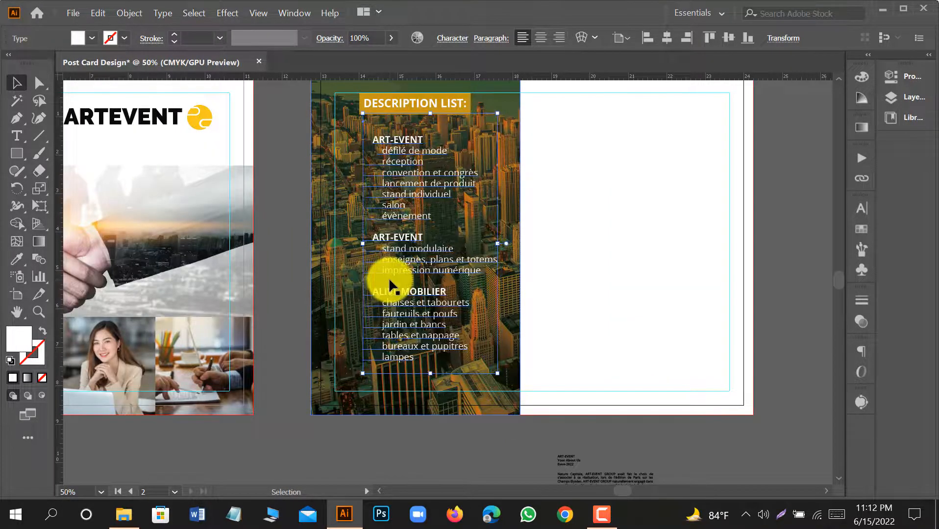
{"action": "key", "text": "Left"}
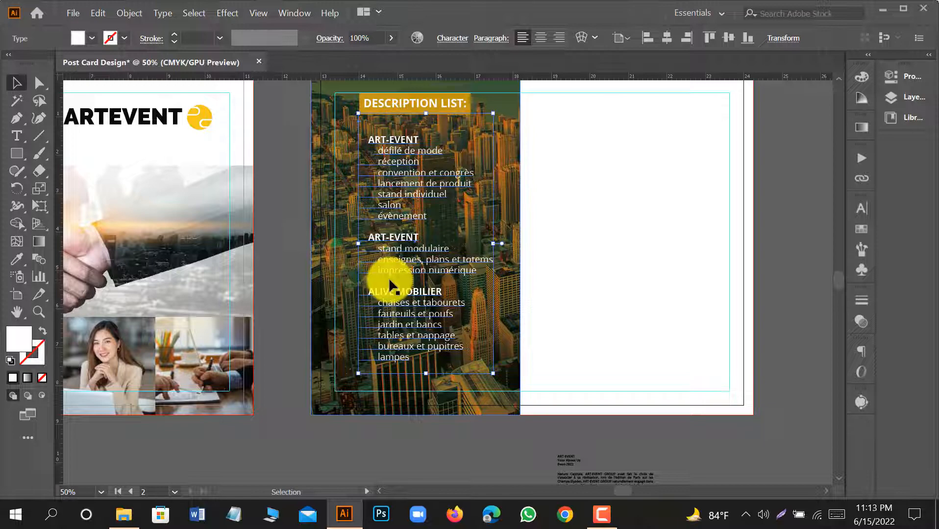
{"action": "left_click", "coordinate": [781, 260]}
{"action": "scroll", "coordinate": [780, 260], "scroll_direction": "up", "scroll_amount": 1}
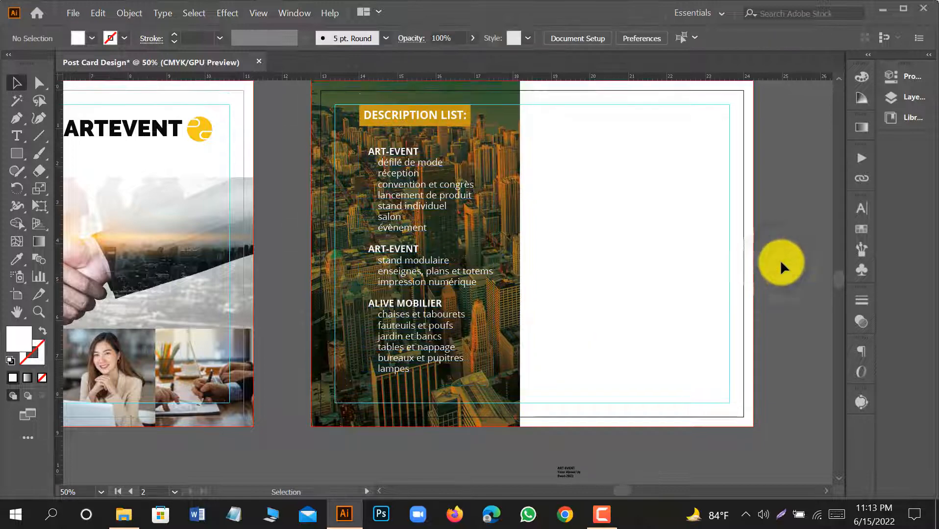
Draw a small white circle about 0.07 in across with the Ellipse tool, beside the "défilé de mode" list item.
{"action": "scroll", "coordinate": [340, 215], "scroll_direction": "up", "scroll_amount": 3}
{"action": "scroll", "coordinate": [446, 228], "scroll_direction": "up", "scroll_amount": 1}
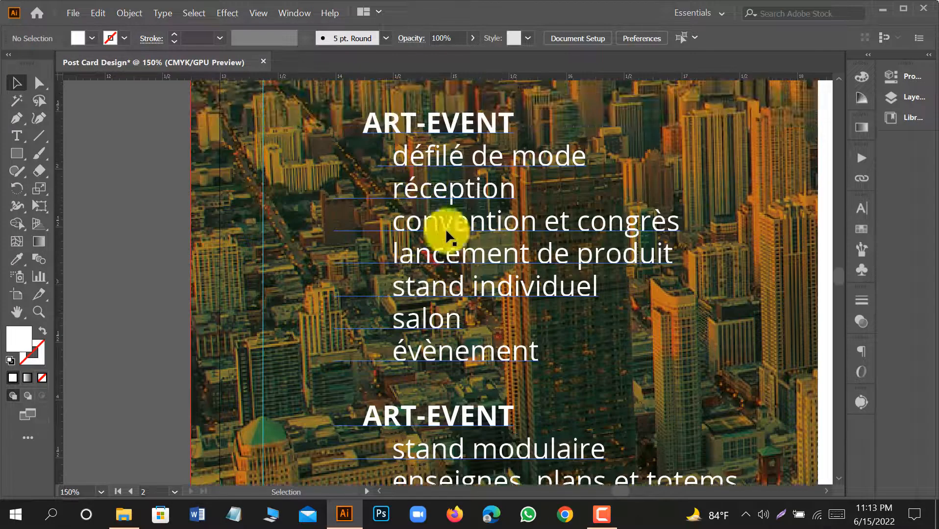
{"action": "scroll", "coordinate": [446, 229], "scroll_direction": "up", "scroll_amount": 1}
{"action": "left_click_drag", "start_coordinate": [7, 160], "coordinate": [77, 185]}
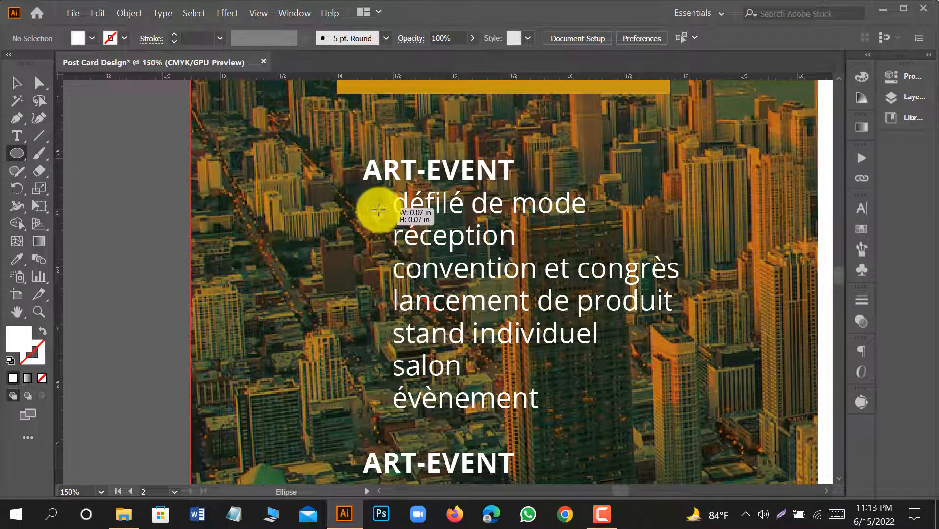
{"action": "left_click_drag", "start_coordinate": [379, 210], "coordinate": [375, 209]}
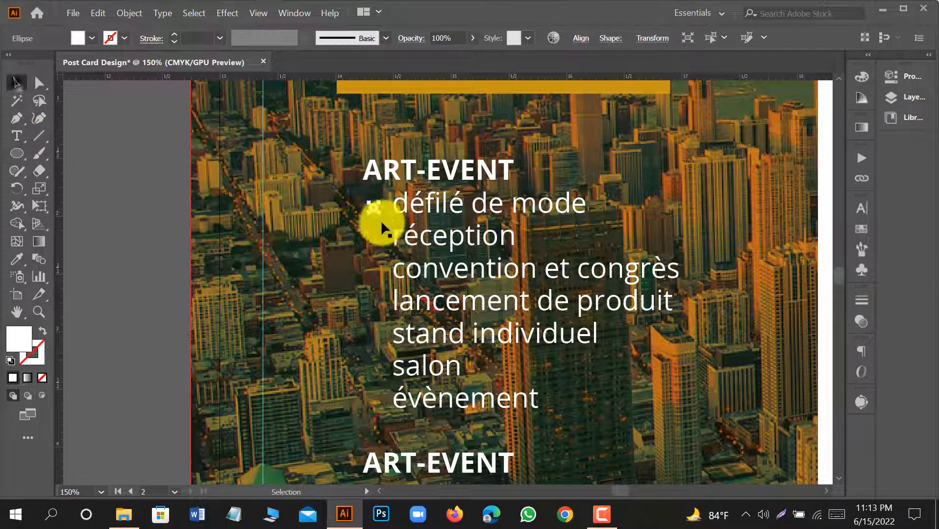
Fine-tune the white bullet's position so it sits level with the "défilé de mode" line.
{"action": "scroll", "coordinate": [381, 220], "scroll_direction": "up", "scroll_amount": 3}
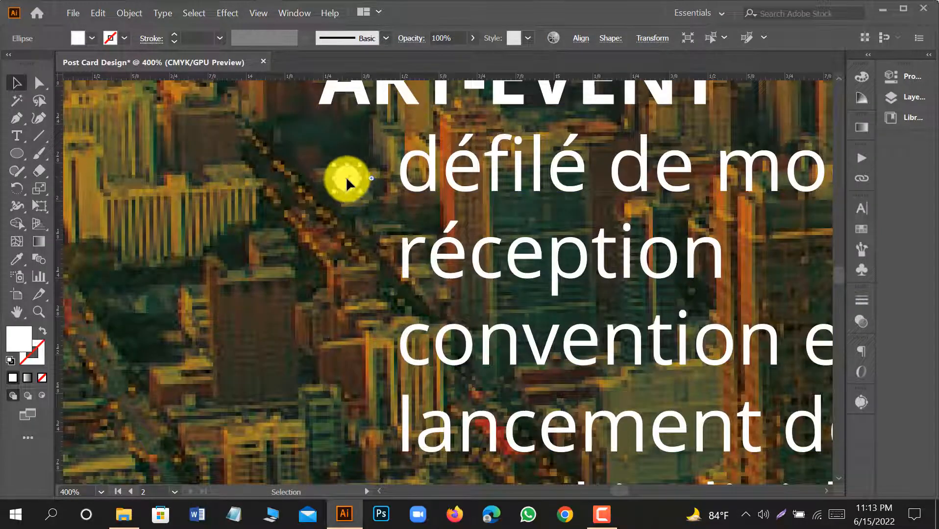
{"action": "left_click_drag", "start_coordinate": [347, 177], "coordinate": [344, 171]}
{"action": "scroll", "coordinate": [345, 170], "scroll_direction": "down", "scroll_amount": 1}
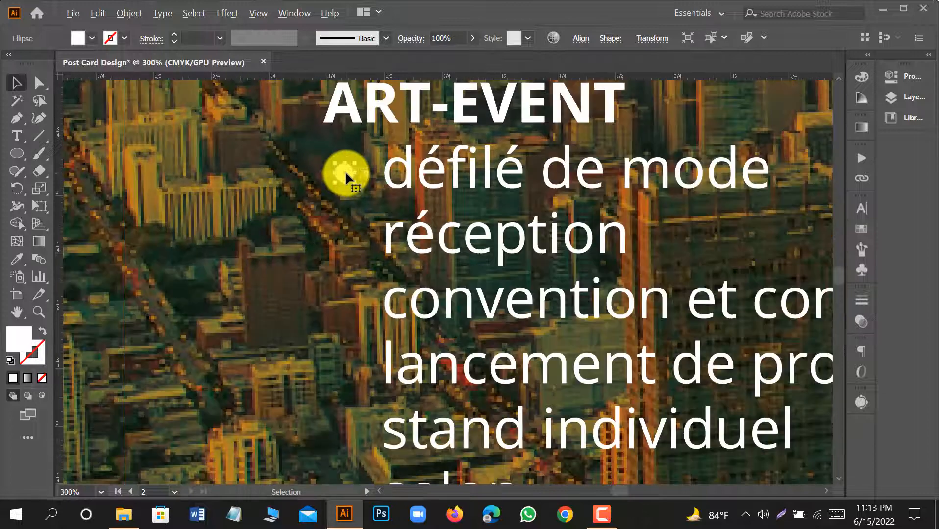
{"action": "scroll", "coordinate": [345, 171], "scroll_direction": "down", "scroll_amount": 2}
{"action": "left_click_drag", "start_coordinate": [345, 129], "coordinate": [345, 130]}
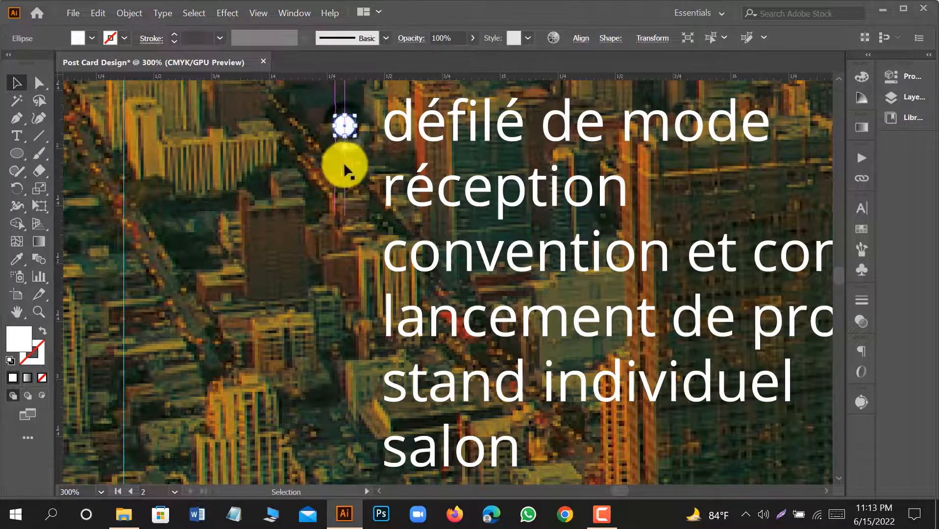
Lock the skyline panel's background artwork behind the list text, leaving the bullet selectable.
{"action": "left_click", "coordinate": [235, 131]}
{"action": "scroll", "coordinate": [267, 165], "scroll_direction": "down", "scroll_amount": 3}
{"action": "left_click", "coordinate": [141, 197]}
{"action": "left_click_drag", "start_coordinate": [141, 197], "coordinate": [193, 239]}
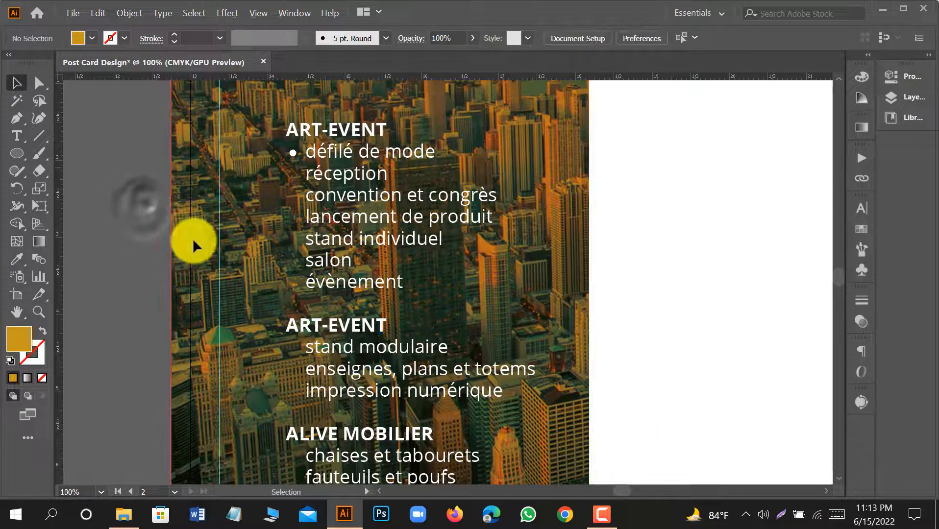
{"action": "key", "text": "ctrl+2"}
Copy the bullet down to "réception" and repeat the copy for each item through "évènement" in the first ART-EVENT group.
{"action": "scroll", "coordinate": [294, 150], "scroll_direction": "up", "scroll_amount": 3}
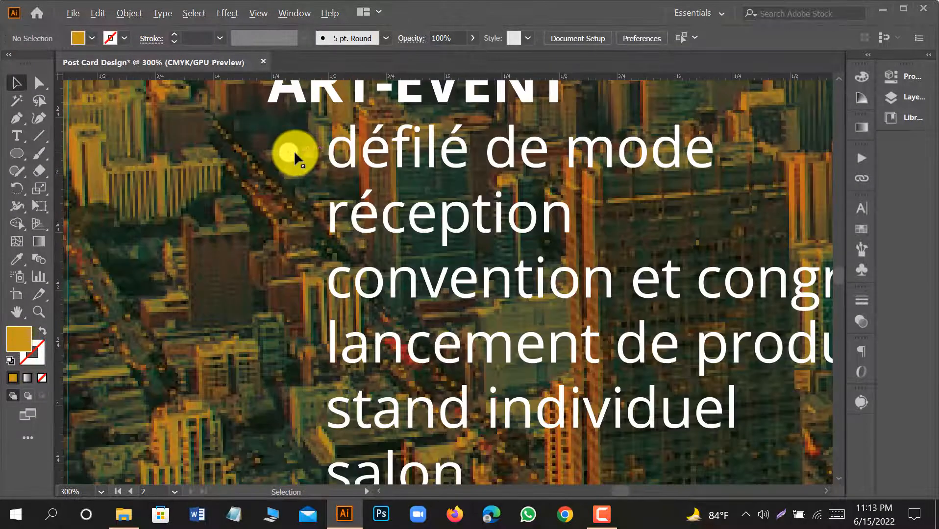
{"action": "left_click_drag", "start_coordinate": [289, 153], "coordinate": [300, 224]}
{"action": "key", "text": "ctrl+d"}
{"action": "key", "text": "ctrl+d"}
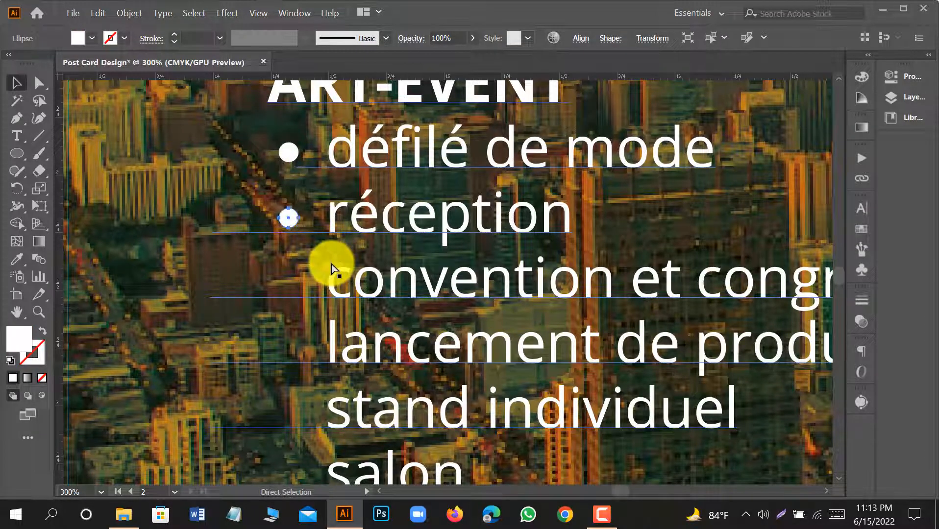
{"action": "key", "text": "ctrl+d"}
{"action": "scroll", "coordinate": [331, 261], "scroll_direction": "down", "scroll_amount": 3}
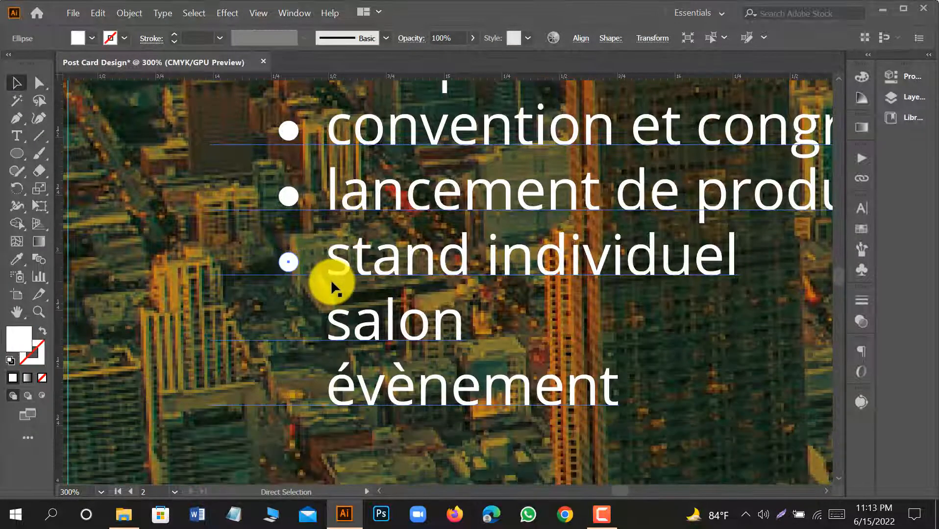
{"action": "key", "text": "ctrl+d"}
{"action": "key", "text": "ctrl+d"}
{"action": "scroll", "coordinate": [331, 279], "scroll_direction": "down", "scroll_amount": 2}
{"action": "scroll", "coordinate": [326, 274], "scroll_direction": "down", "scroll_amount": 3}
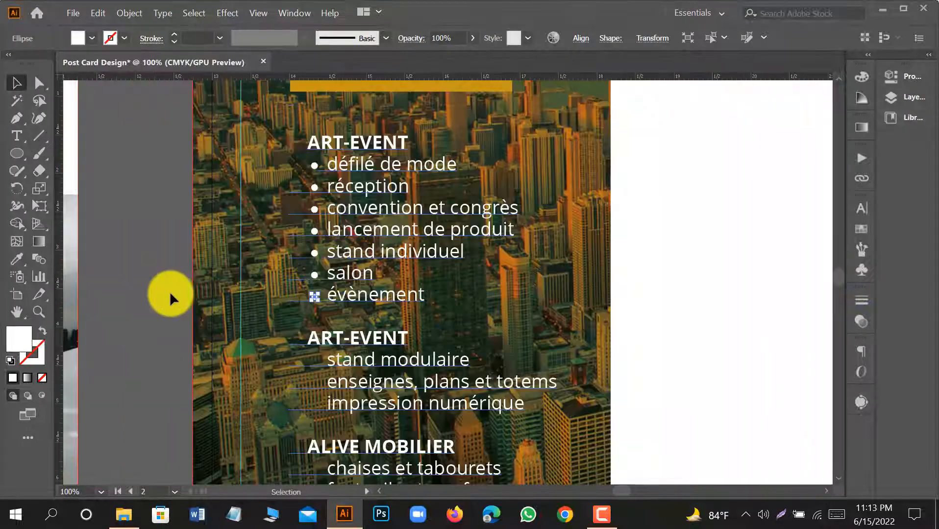
{"action": "left_click", "coordinate": [139, 259]}
Copy a bullet to "stand modulaire" and duplicate it for "enseignes, plans et totems" and "impression numérique" in the second ART-EVENT group.
{"action": "scroll", "coordinate": [290, 345], "scroll_direction": "down", "scroll_amount": 5}
{"action": "scroll", "coordinate": [319, 174], "scroll_direction": "up", "scroll_amount": 1}
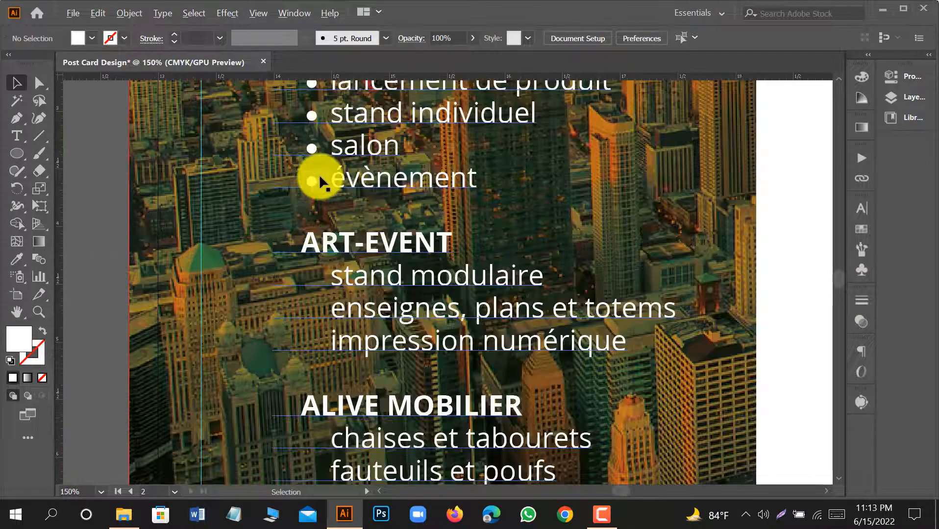
{"action": "left_click_drag", "start_coordinate": [309, 182], "coordinate": [313, 282]}
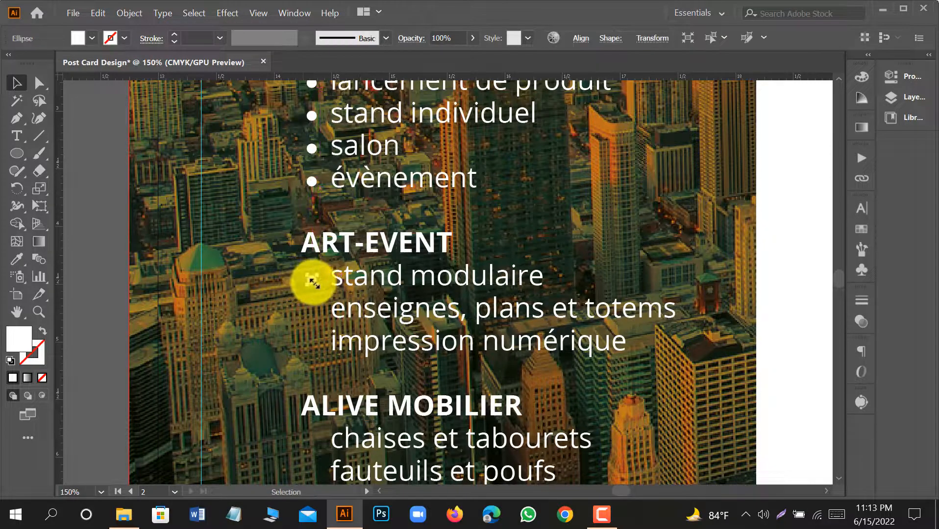
{"action": "scroll", "coordinate": [309, 285], "scroll_direction": "up", "scroll_amount": 1}
{"action": "left_click", "coordinate": [71, 277]}
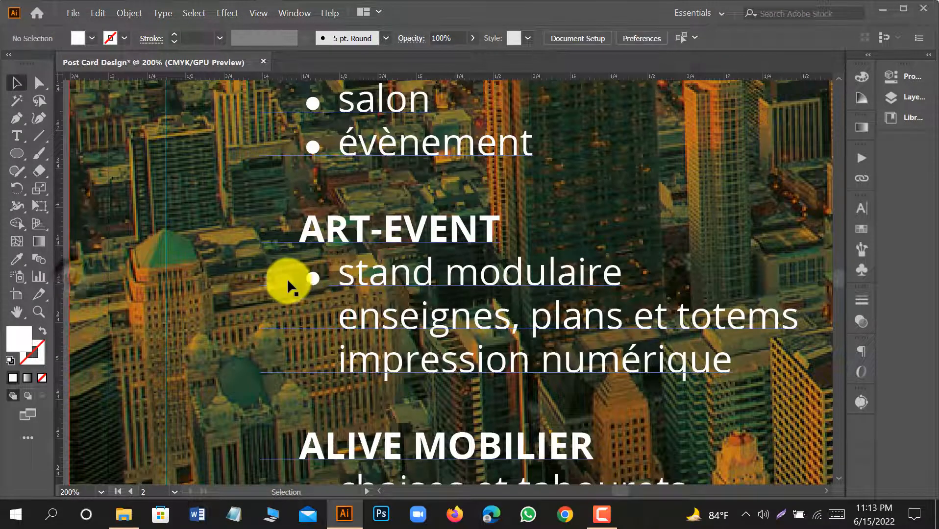
{"action": "left_click_drag", "start_coordinate": [310, 279], "coordinate": [318, 320]}
{"action": "key", "text": "ctrl+d"}
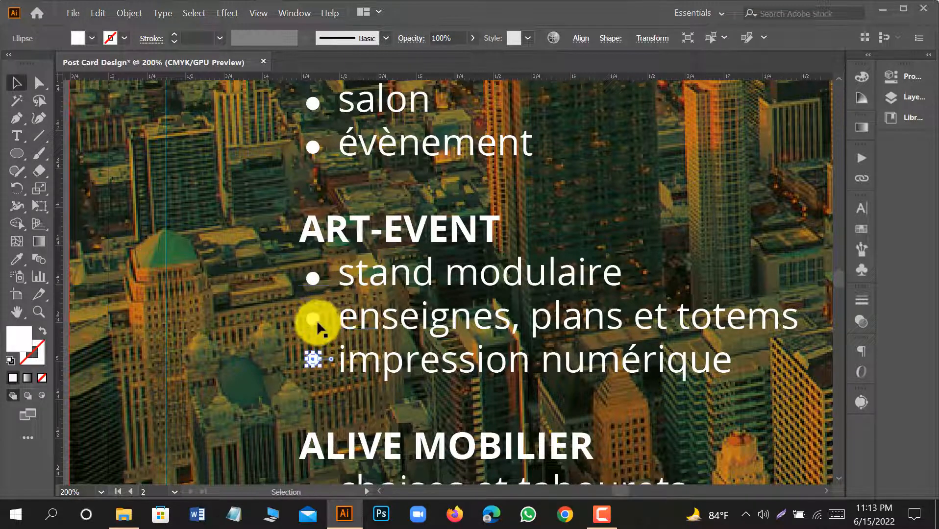
{"action": "scroll", "coordinate": [311, 294], "scroll_direction": "down", "scroll_amount": 3}
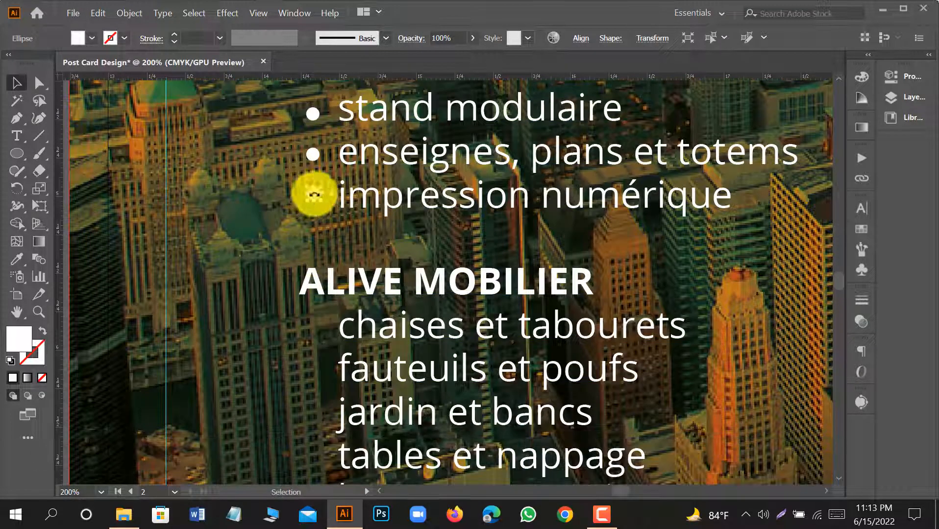
{"action": "left_click", "coordinate": [151, 217]}
Copy a bullet to "chaises et tabourets" and repeat it at line spacing down the ALIVE MOBILIER items through "lampes".
{"action": "left_click_drag", "start_coordinate": [324, 338], "coordinate": [324, 338]}
{"action": "scroll", "coordinate": [315, 332], "scroll_direction": "down", "scroll_amount": 3}
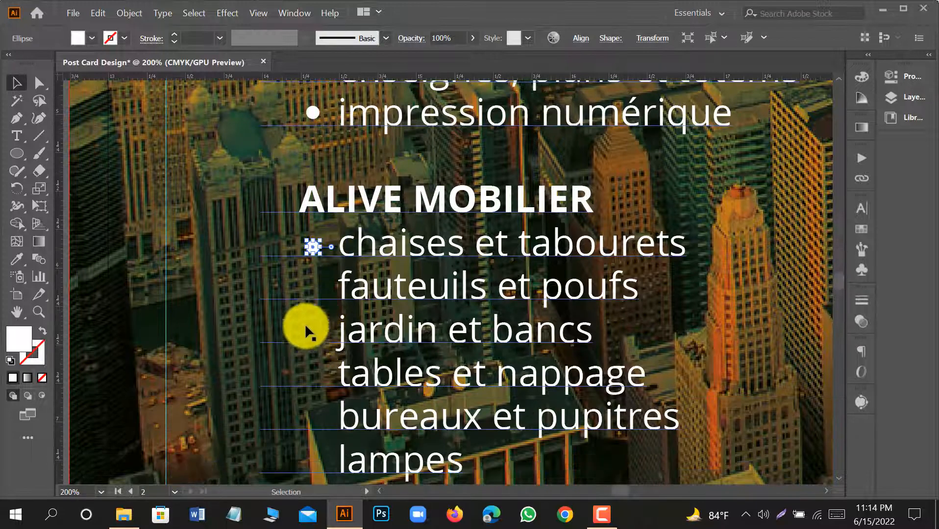
{"action": "left_click", "coordinate": [170, 251]}
{"action": "left_click_drag", "start_coordinate": [304, 255], "coordinate": [310, 293]}
{"action": "key", "text": "ctrl+d"}
{"action": "key", "text": "ctrl+d"}
{"action": "key", "text": "ctrl+d"}
{"action": "key", "text": "ctrl+d"}
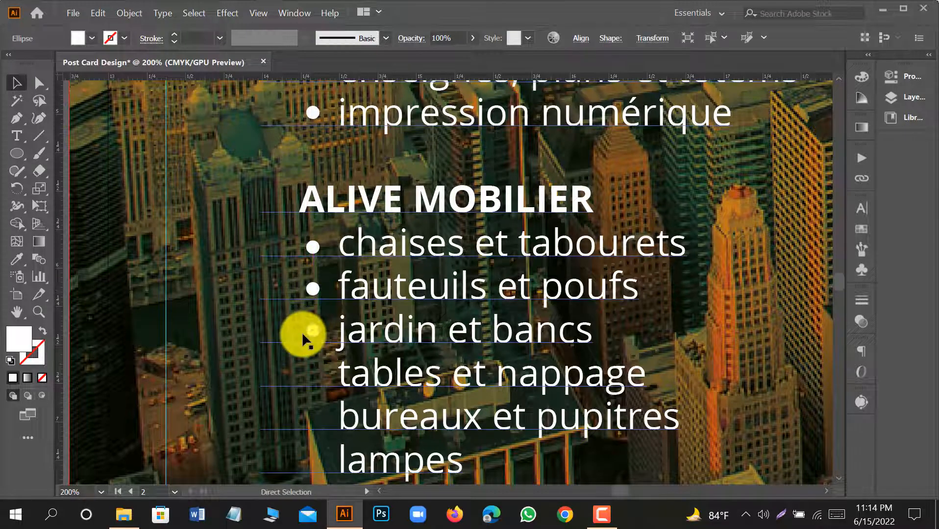
{"action": "scroll", "coordinate": [303, 336], "scroll_direction": "down", "scroll_amount": 5}
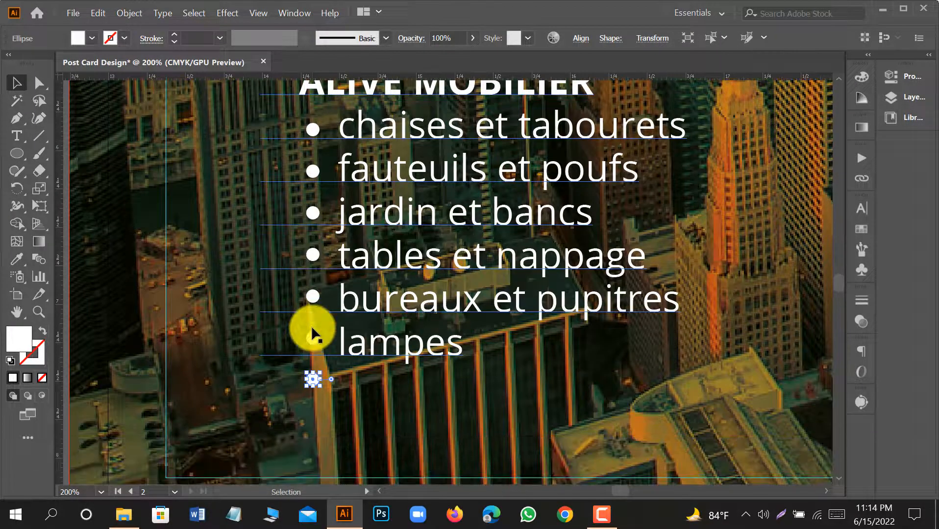
Delete the surplus bullet below "lampes" and nudge the lower ALIVE MOBILIER bullets level with their text lines.
{"action": "left_click", "coordinate": [330, 372]}
{"action": "left_click", "coordinate": [313, 304]}
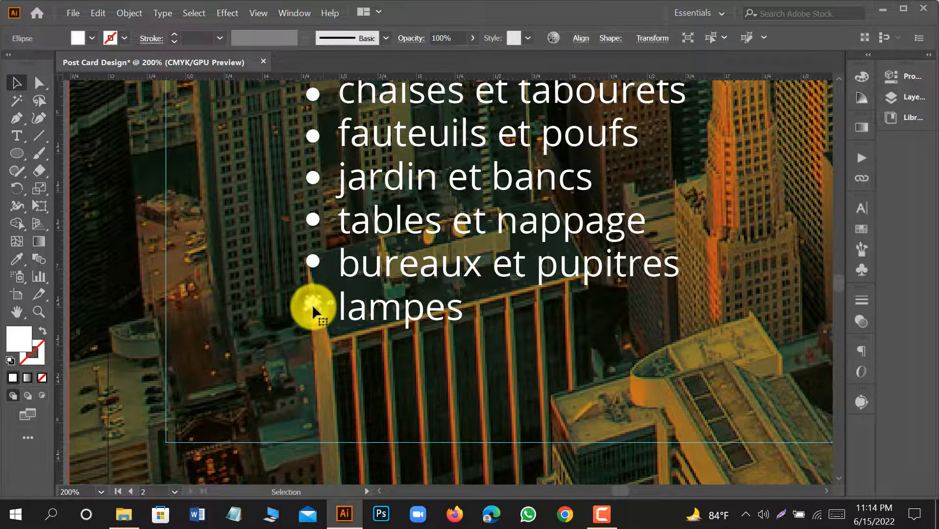
{"action": "left_click", "coordinate": [319, 260]}
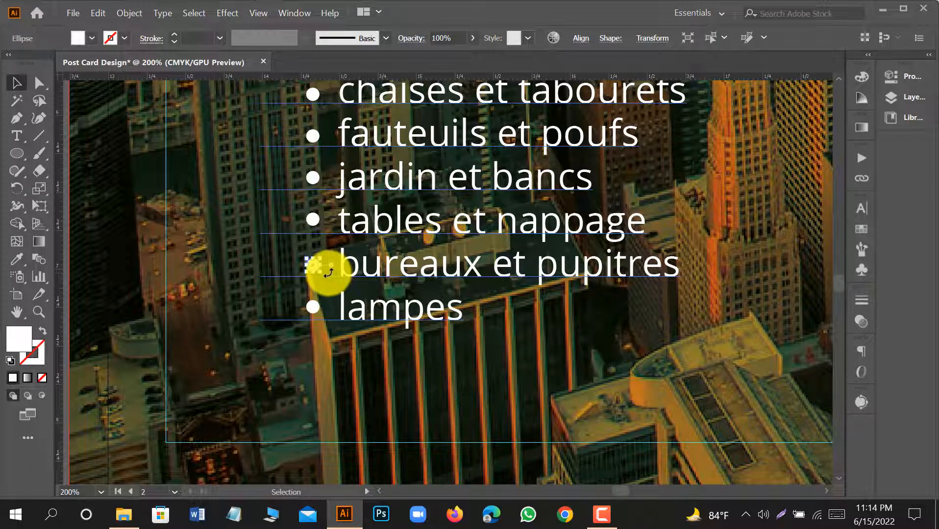
{"action": "left_click", "coordinate": [310, 220]}
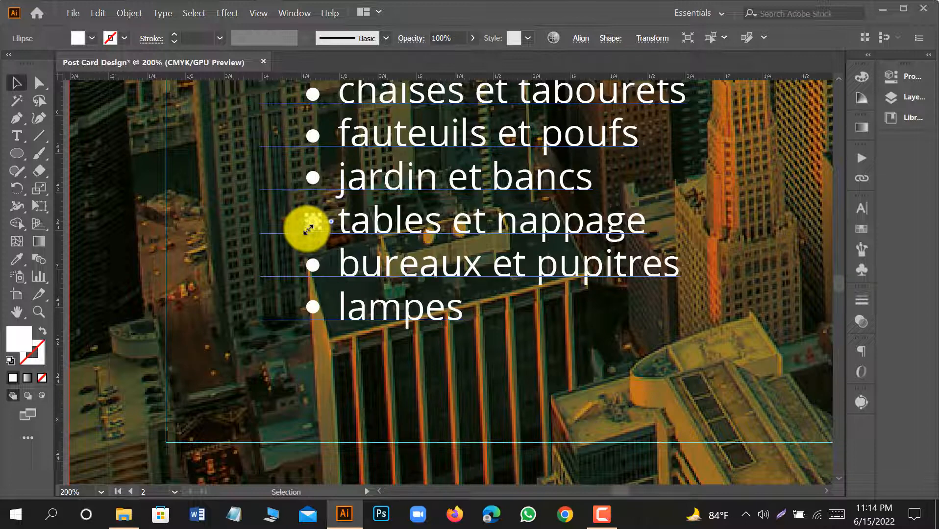
{"action": "left_click", "coordinate": [314, 179]}
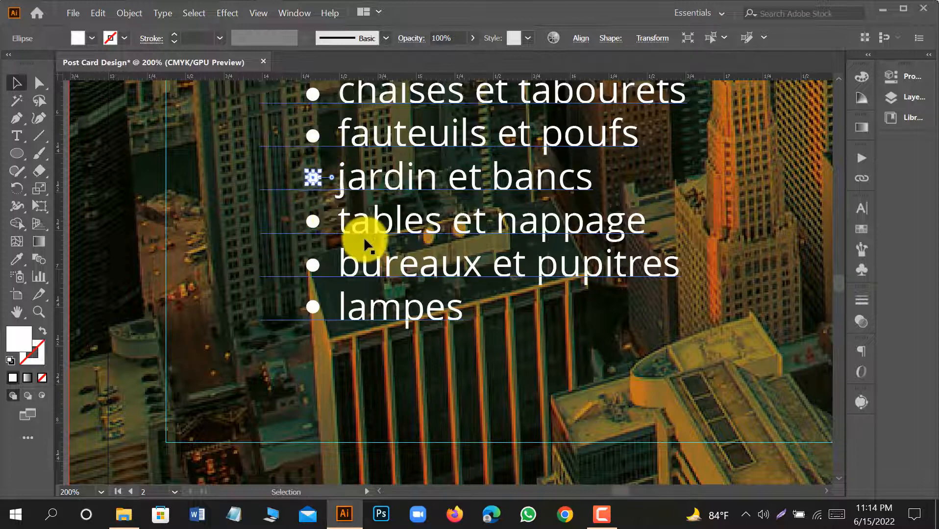
{"action": "scroll", "coordinate": [355, 214], "scroll_direction": "down", "scroll_amount": 3}
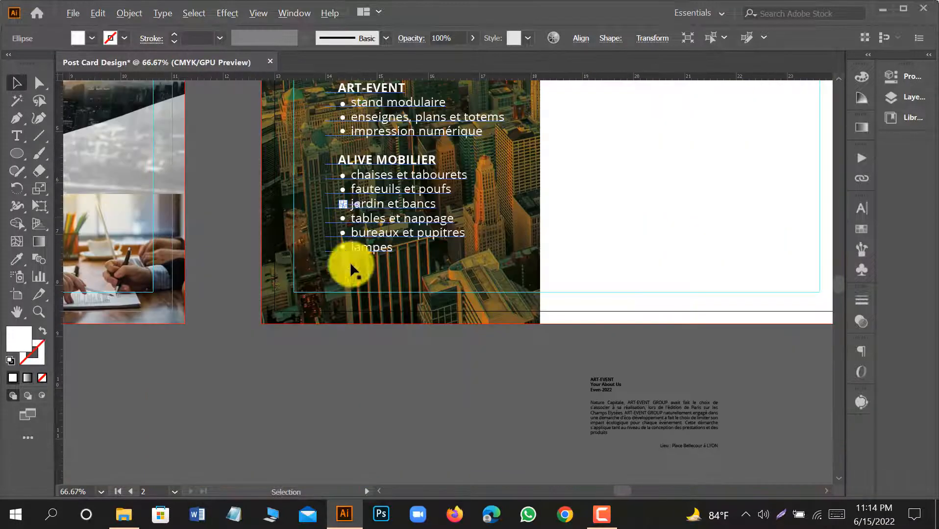
{"action": "left_click", "coordinate": [350, 385]}
Draw a near-square rectangle in the upper right corner of the back's white area, starting at the top margin guide.
{"action": "scroll", "coordinate": [351, 377], "scroll_direction": "up", "scroll_amount": 4}
{"action": "scroll", "coordinate": [348, 378], "scroll_direction": "down", "scroll_amount": 1}
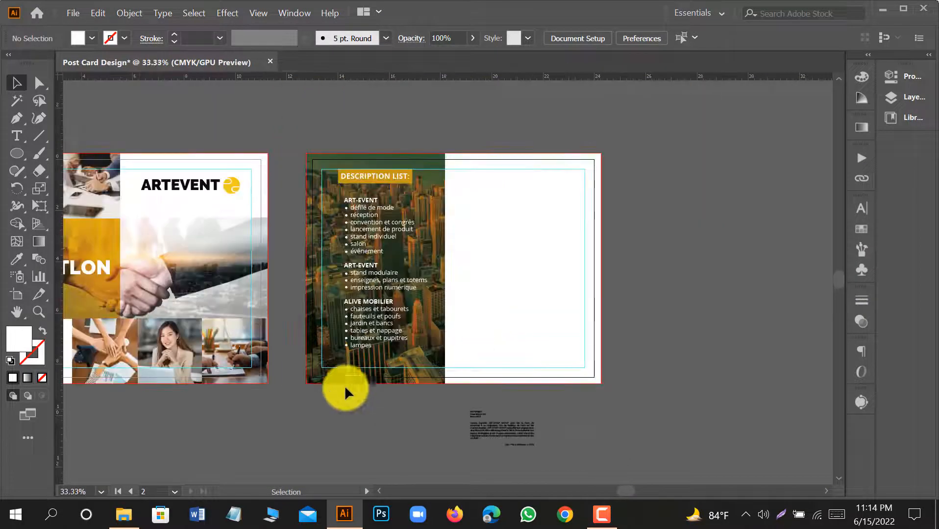
{"action": "left_click_drag", "start_coordinate": [377, 410], "coordinate": [293, 360]}
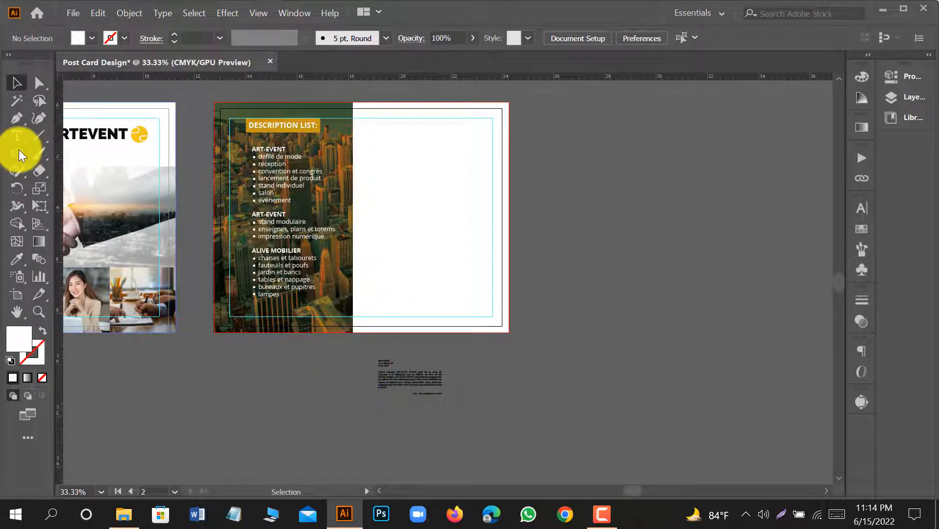
{"action": "left_click_drag", "start_coordinate": [18, 150], "coordinate": [54, 151]}
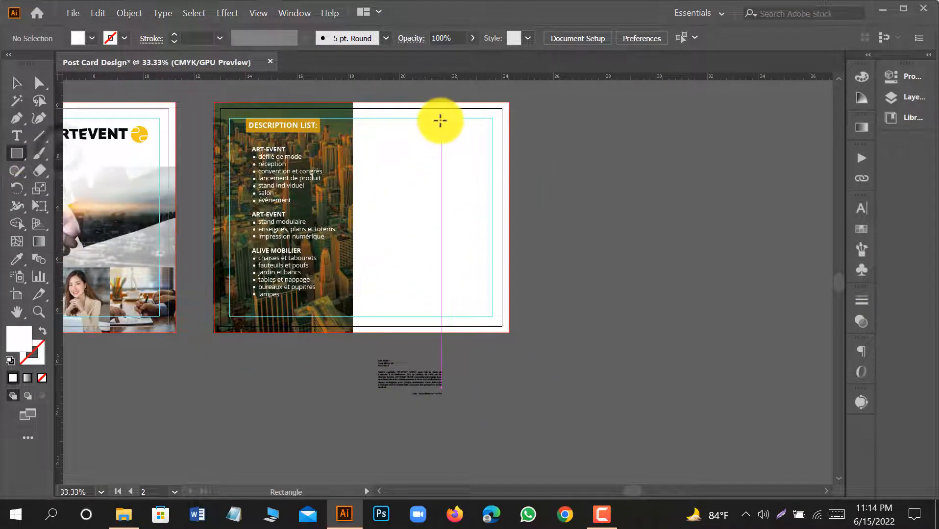
{"action": "left_click_drag", "start_coordinate": [436, 118], "coordinate": [482, 163]}
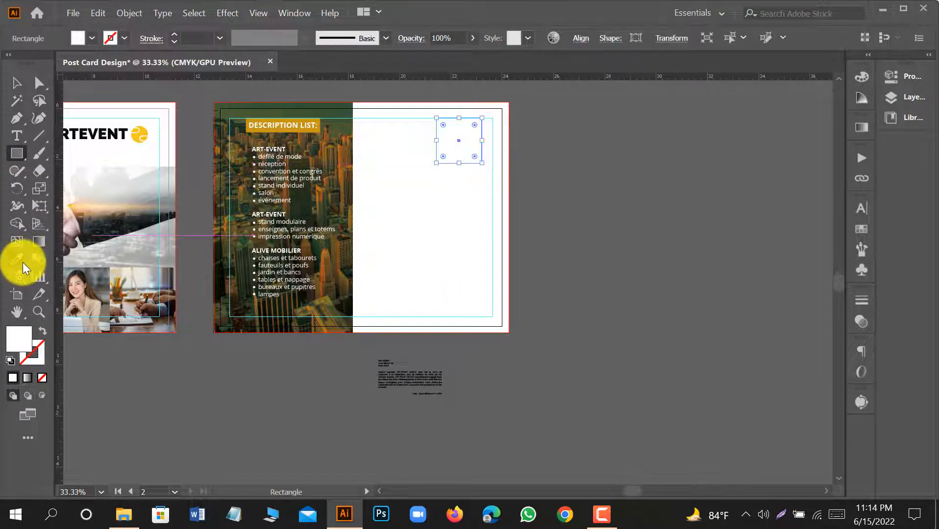
Fill the rectangle with dark grey sampled from the pasteboard, and enlarge it slightly towards the right margin guide.
{"action": "left_click", "coordinate": [20, 260]}
{"action": "left_click", "coordinate": [138, 348]}
{"action": "left_click", "coordinate": [21, 85]}
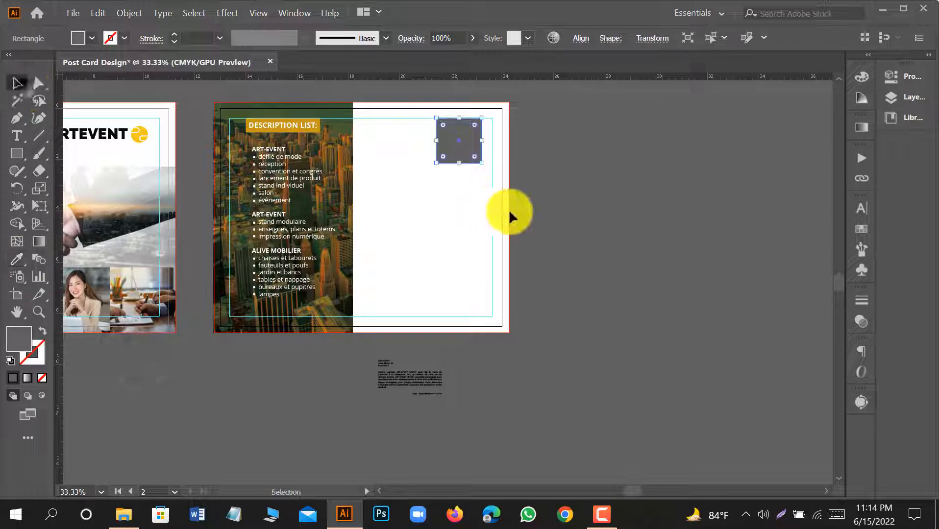
{"action": "left_click", "coordinate": [512, 212]}
{"action": "left_click", "coordinate": [467, 146]}
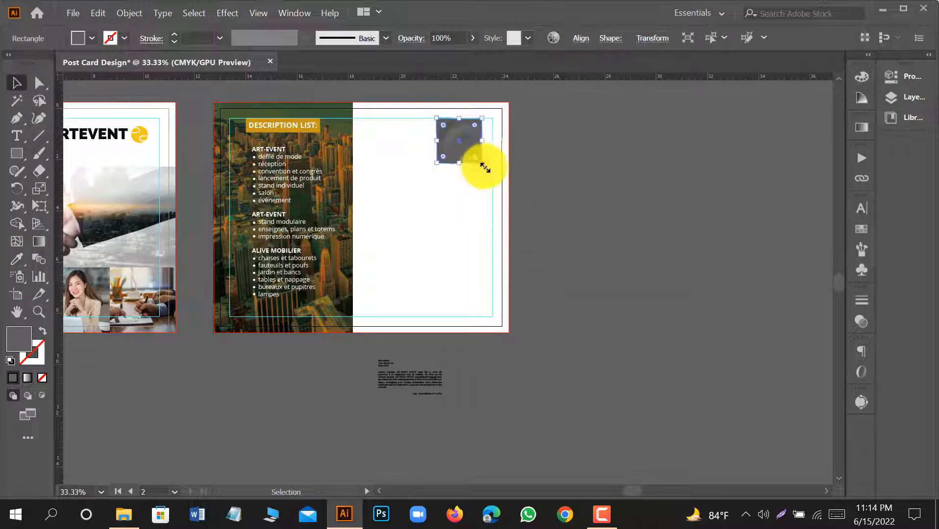
{"action": "left_click_drag", "start_coordinate": [482, 164], "coordinate": [491, 168]}
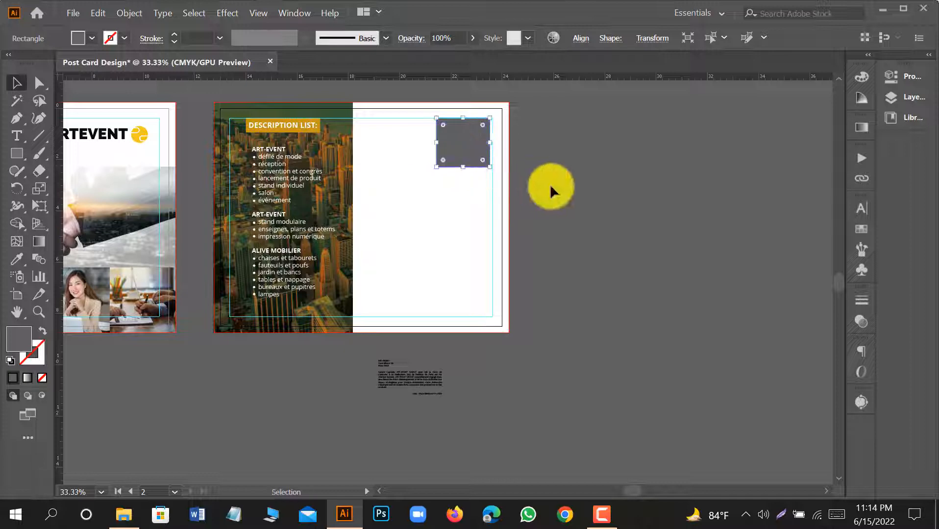
{"action": "left_click", "coordinate": [549, 185]}
Move the about text from the pasteboard onto the white area below the grey box, and scale it up to 11.88 pt.
{"action": "scroll", "coordinate": [362, 197], "scroll_direction": "up", "scroll_amount": 1}
{"action": "scroll", "coordinate": [384, 352], "scroll_direction": "down", "scroll_amount": 1}
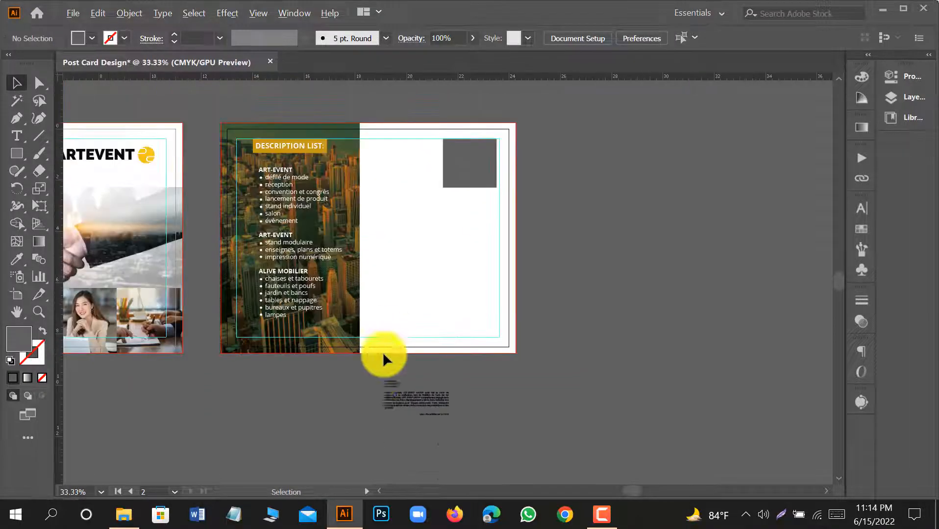
{"action": "left_click_drag", "start_coordinate": [431, 397], "coordinate": [497, 309]}
{"action": "scroll", "coordinate": [426, 247], "scroll_direction": "up", "scroll_amount": 1}
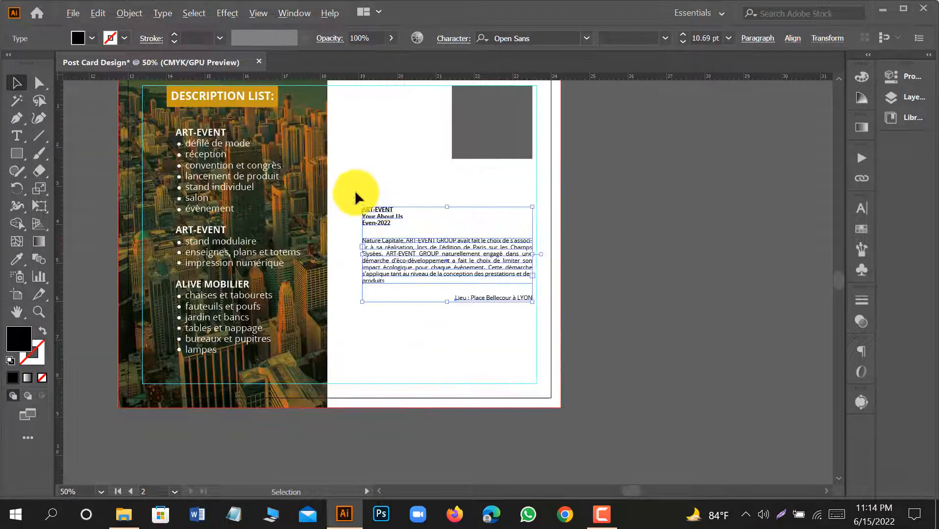
{"action": "left_click_drag", "start_coordinate": [359, 205], "coordinate": [342, 168]}
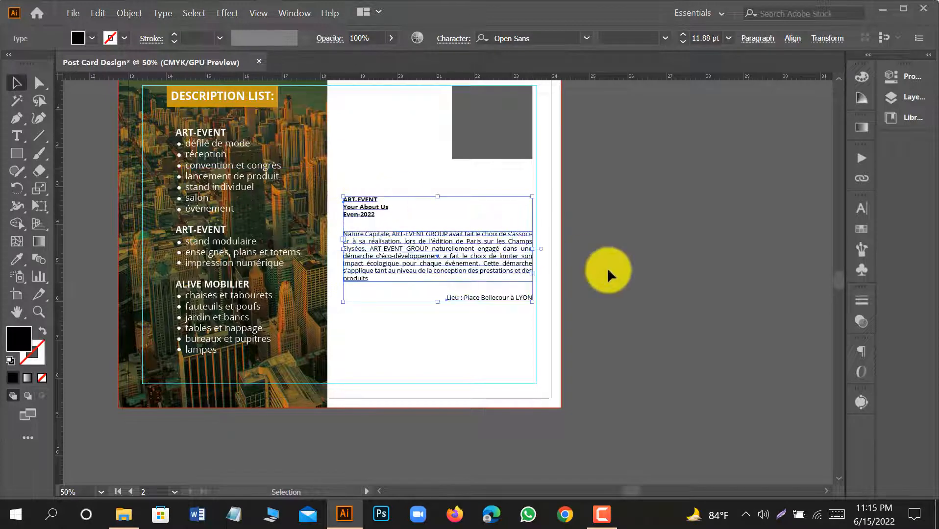
{"action": "left_click", "coordinate": [604, 280]}
{"action": "scroll", "coordinate": [619, 348], "scroll_direction": "up", "scroll_amount": 1}
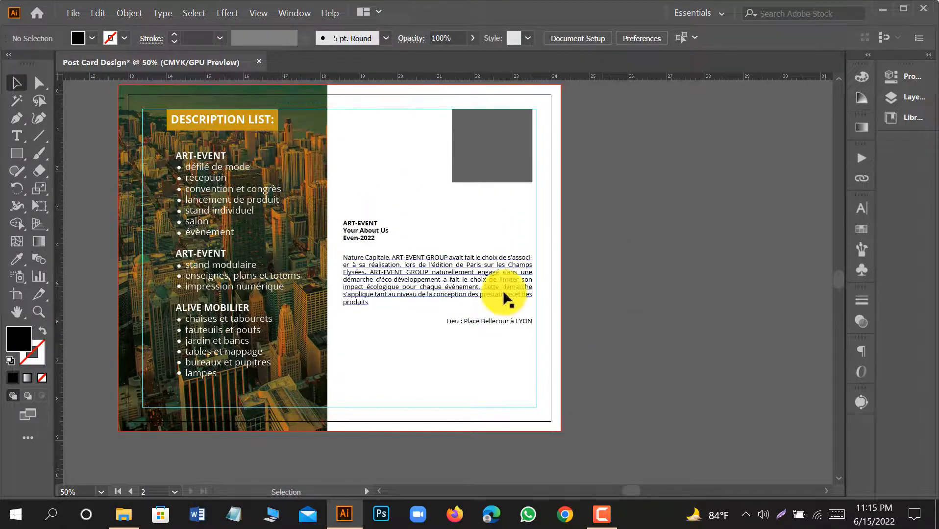
Scale up the three-line ART-EVENT heading above the about paragraph to about 21 pt.
{"action": "left_click_drag", "start_coordinate": [336, 199], "coordinate": [425, 192]}
{"action": "left_click", "coordinate": [420, 189]}
{"action": "left_click", "coordinate": [382, 230]}
{"action": "left_click", "coordinate": [589, 238]}
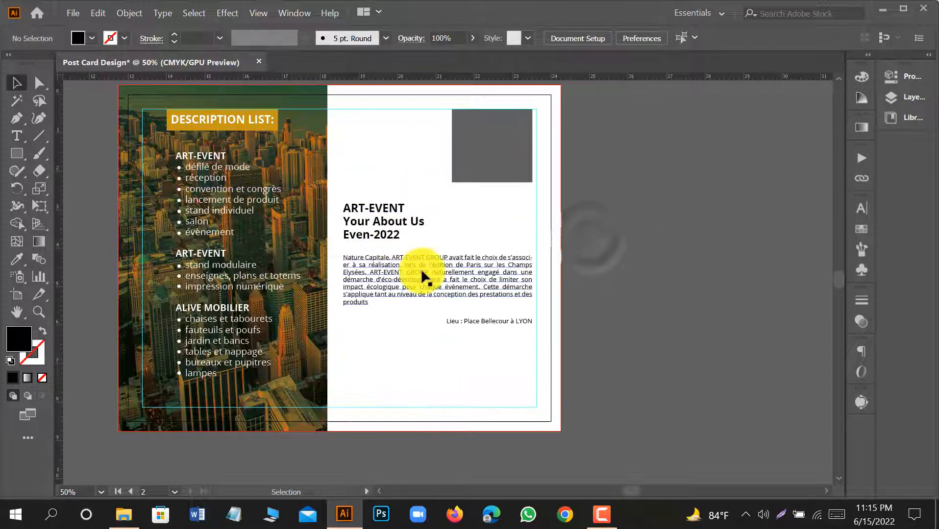
Move the Lieu line further down and extend the about paragraph's text frame downward towards it.
{"action": "left_click_drag", "start_coordinate": [441, 314], "coordinate": [477, 342]}
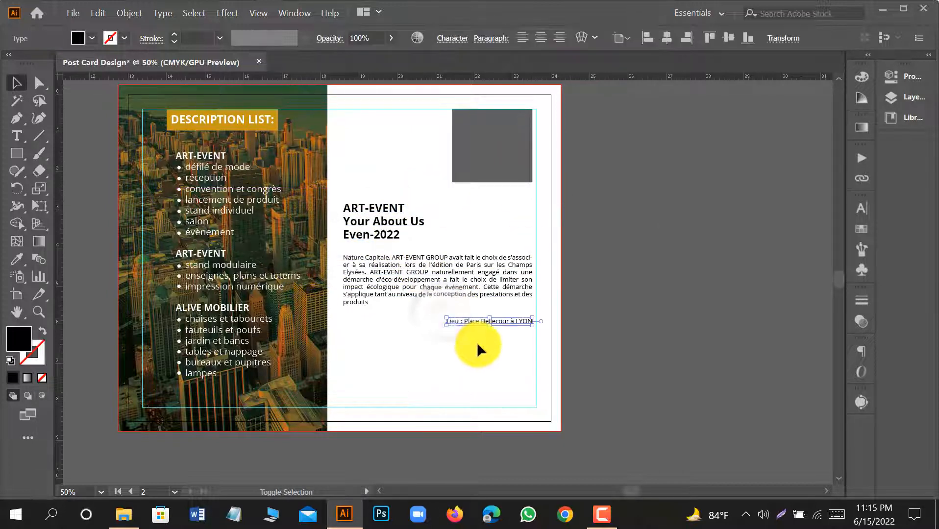
{"action": "key", "text": "shift+Down"}
{"action": "key", "text": "shift+Down"}
{"action": "key", "text": "shift+Down"}
{"action": "key", "text": "shift+Down"}
{"action": "left_click", "coordinate": [425, 295]}
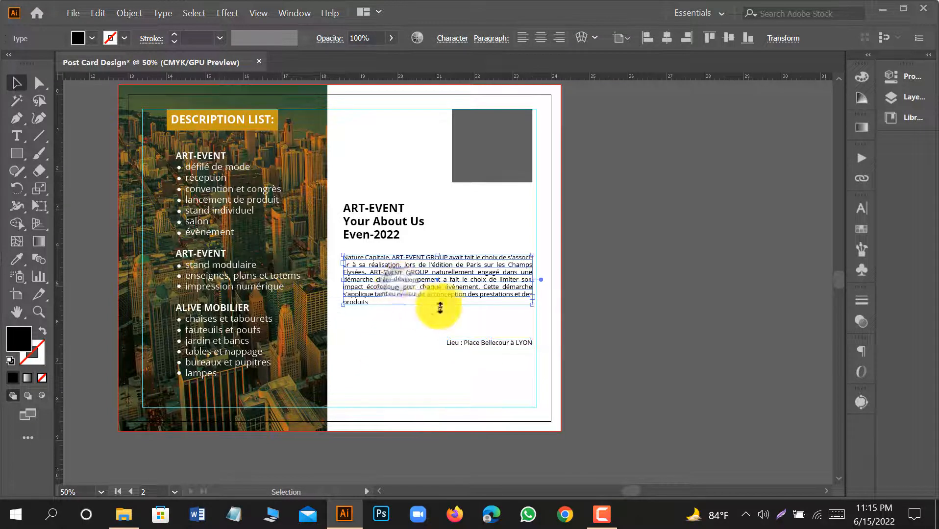
{"action": "left_click_drag", "start_coordinate": [436, 310], "coordinate": [438, 328]}
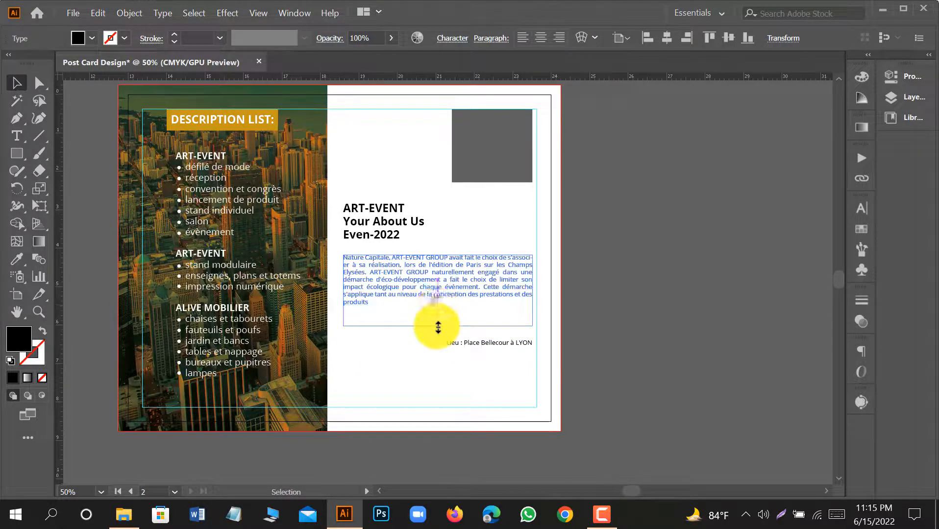
Set the about paragraph's font size to 17 pt with 21 pt leading.
{"action": "left_click", "coordinate": [862, 208]}
{"action": "scroll", "coordinate": [723, 267], "scroll_direction": "up", "scroll_amount": 3}
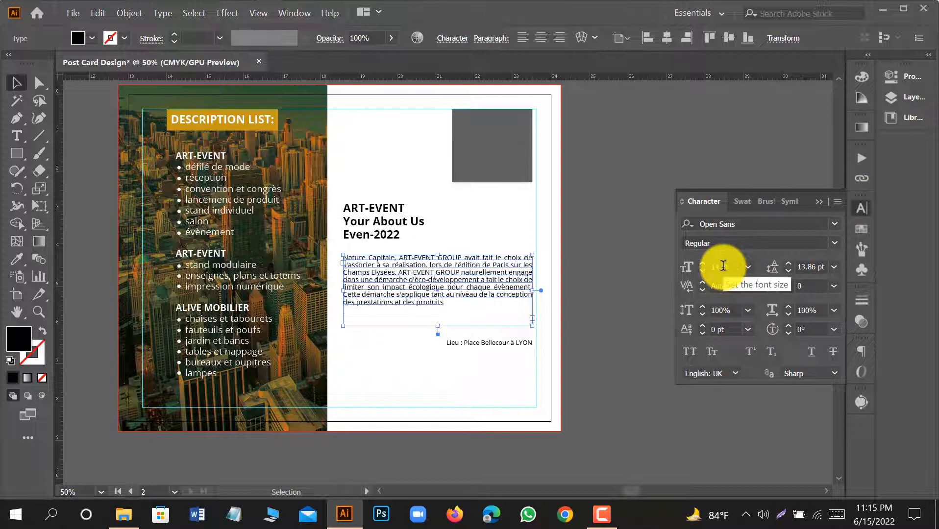
{"action": "scroll", "coordinate": [789, 269], "scroll_direction": "up", "scroll_amount": 4}
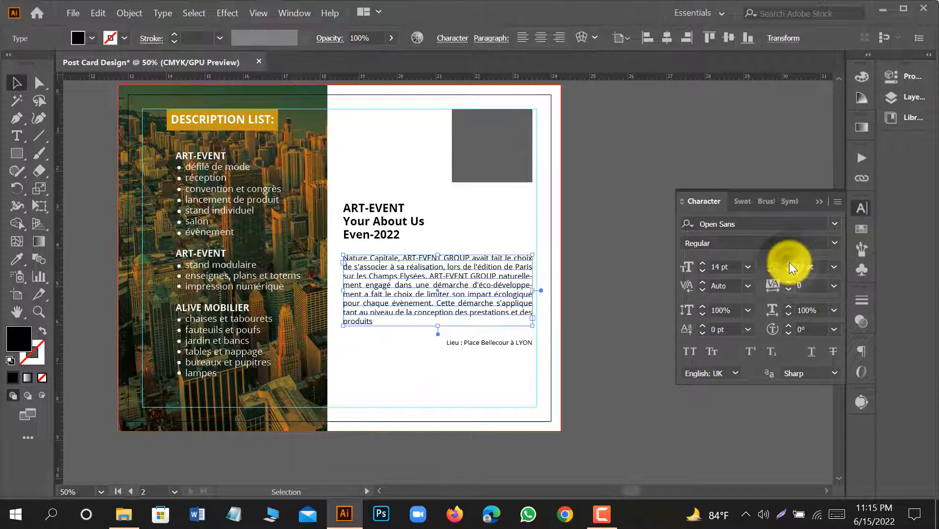
{"action": "scroll", "coordinate": [721, 264], "scroll_direction": "up", "scroll_amount": 2}
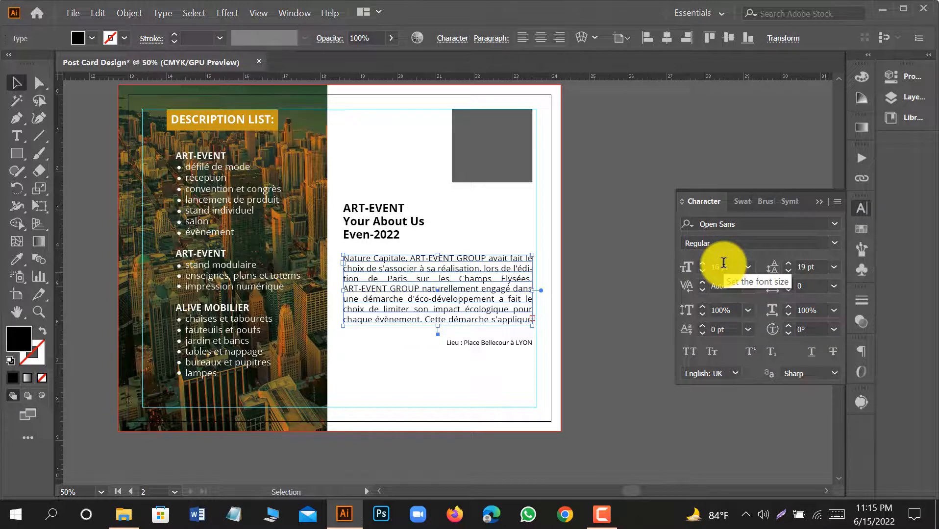
{"action": "scroll", "coordinate": [723, 262], "scroll_direction": "up", "scroll_amount": 1}
{"action": "scroll", "coordinate": [791, 261], "scroll_direction": "up", "scroll_amount": 2}
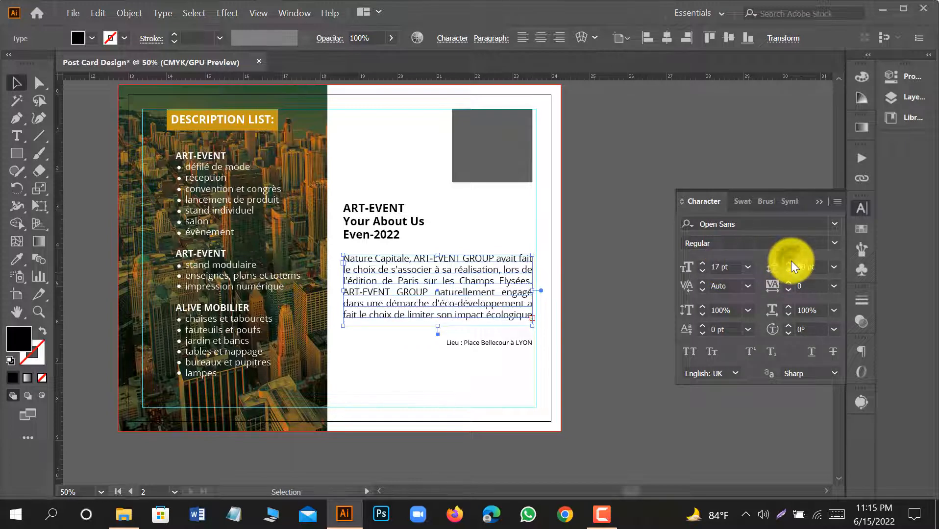
{"action": "left_click", "coordinate": [599, 155]}
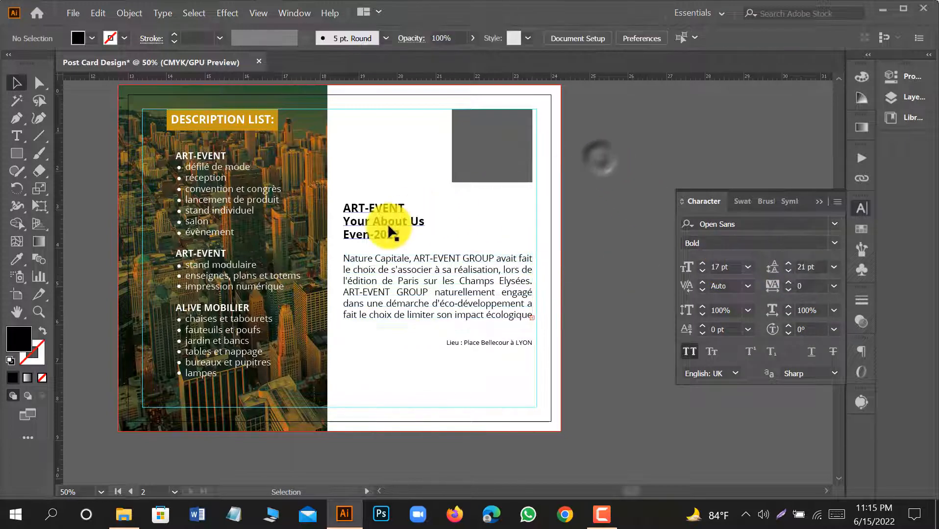
Nudge the ART-EVENT heading block slightly up, away from the about paragraph.
{"action": "left_click", "coordinate": [388, 224]}
{"action": "key", "text": "shift+Up"}
{"action": "key", "text": "shift+Up"}
{"action": "key", "text": "shift+Up"}
{"action": "key", "text": "shift+Up"}
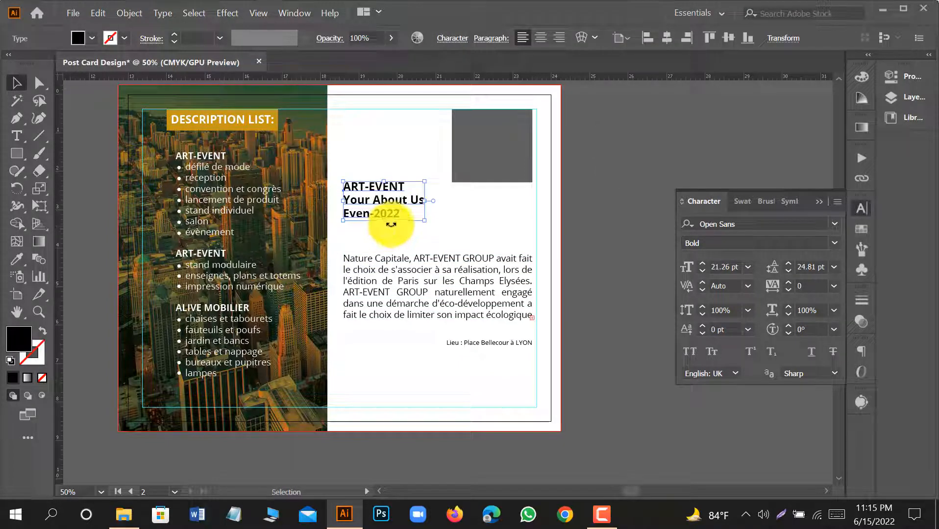
{"action": "key", "text": "shift+Down"}
{"action": "key", "text": "shift+Down"}
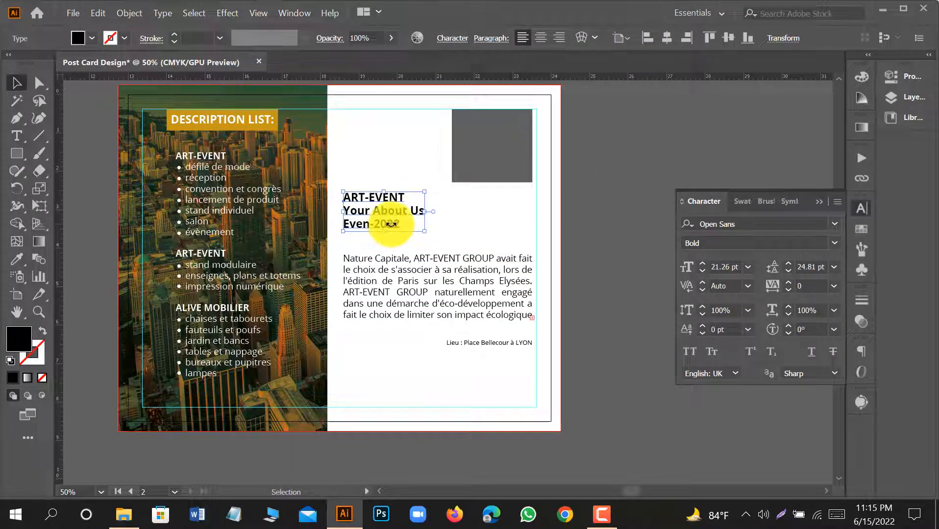
Nudge the about paragraph up towards the heading and lengthen its text frame until the full text fits.
{"action": "left_click", "coordinate": [419, 264]}
{"action": "key", "text": "shift+Up"}
{"action": "key", "text": "shift+Up"}
{"action": "scroll", "coordinate": [445, 279], "scroll_direction": "down", "scroll_amount": 2}
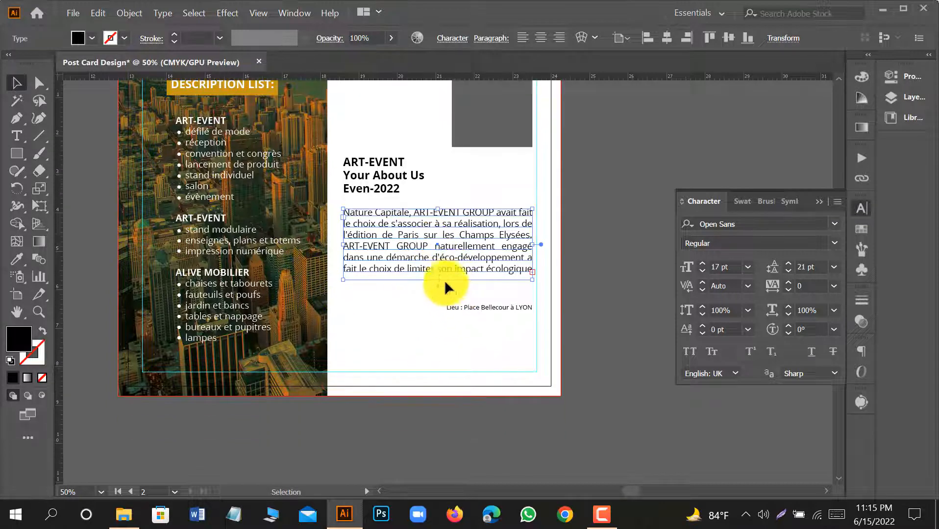
{"action": "left_click_drag", "start_coordinate": [436, 280], "coordinate": [437, 310]}
Move the Lieu line down clear of the about paragraph and enlarge it to 14 pt.
{"action": "left_click", "coordinate": [523, 311]}
{"action": "left_click", "coordinate": [520, 311]}
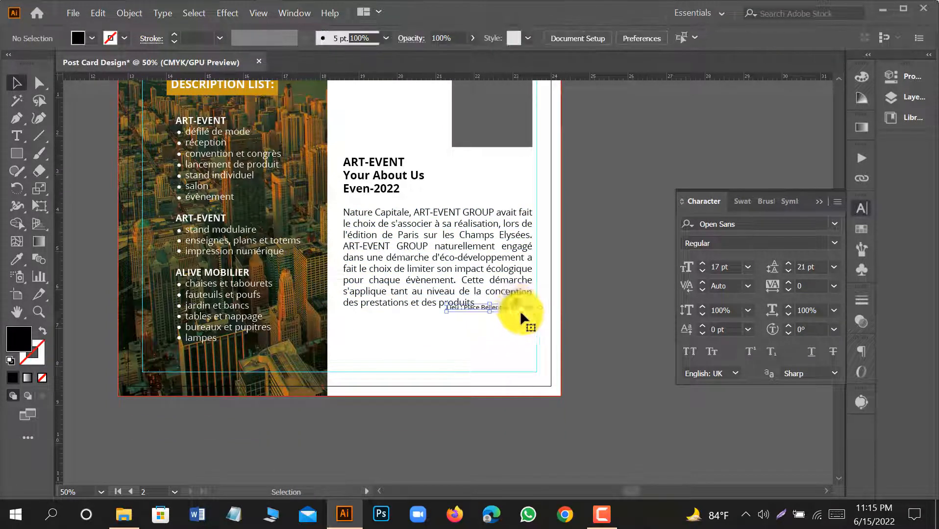
{"action": "key", "text": "shift+Down"}
{"action": "key", "text": "shift+Down"}
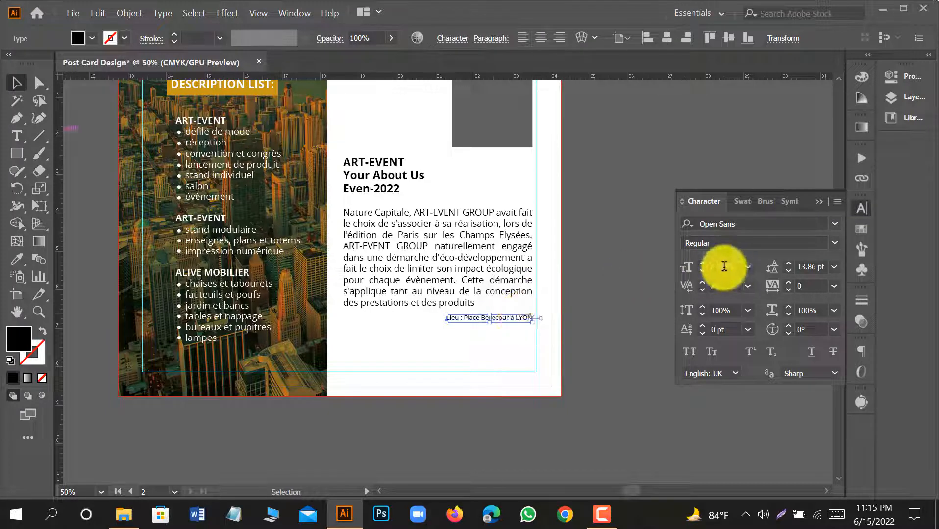
Align the Lieu line's right edge to the about paragraph as key object, and nudge the line slightly down.
{"action": "left_click", "coordinate": [500, 286], "text": "shift"}
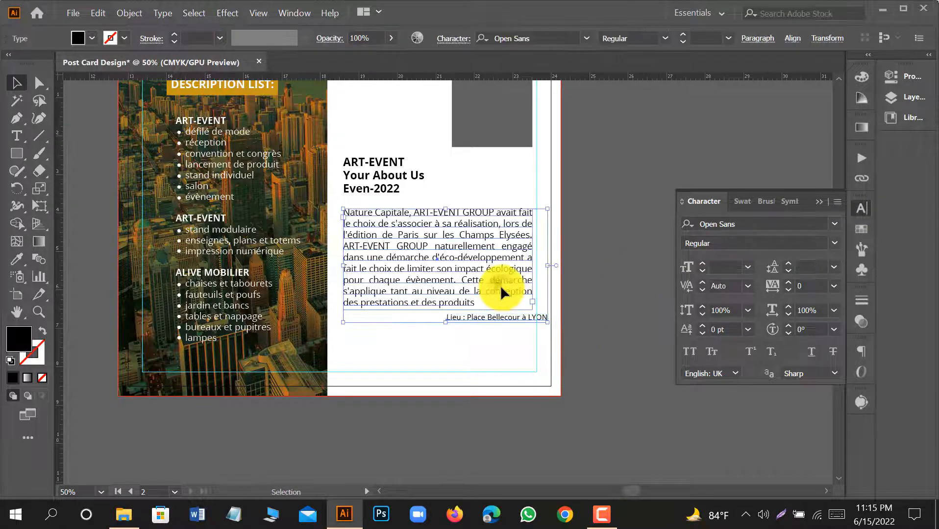
{"action": "left_click", "coordinate": [792, 39]}
{"action": "left_click", "coordinate": [692, 79]}
{"action": "left_click", "coordinate": [596, 339]}
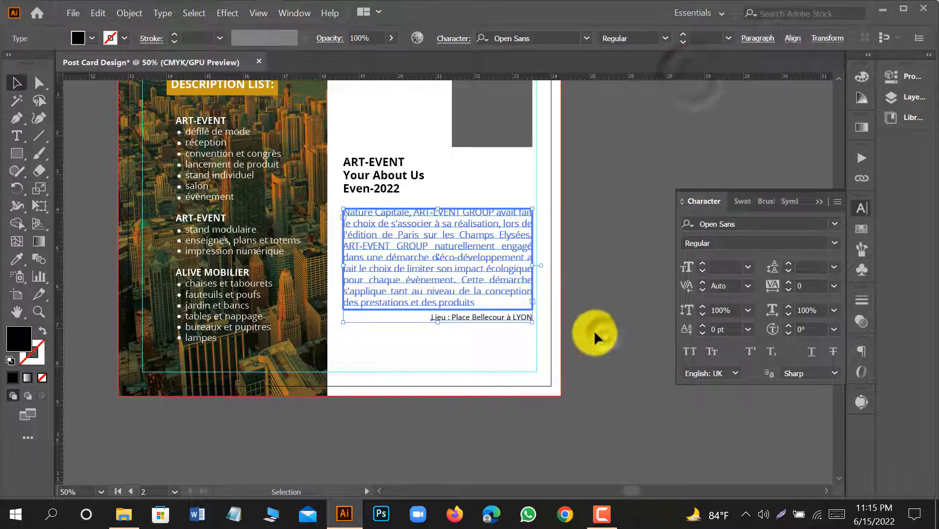
{"action": "left_click", "coordinate": [498, 316]}
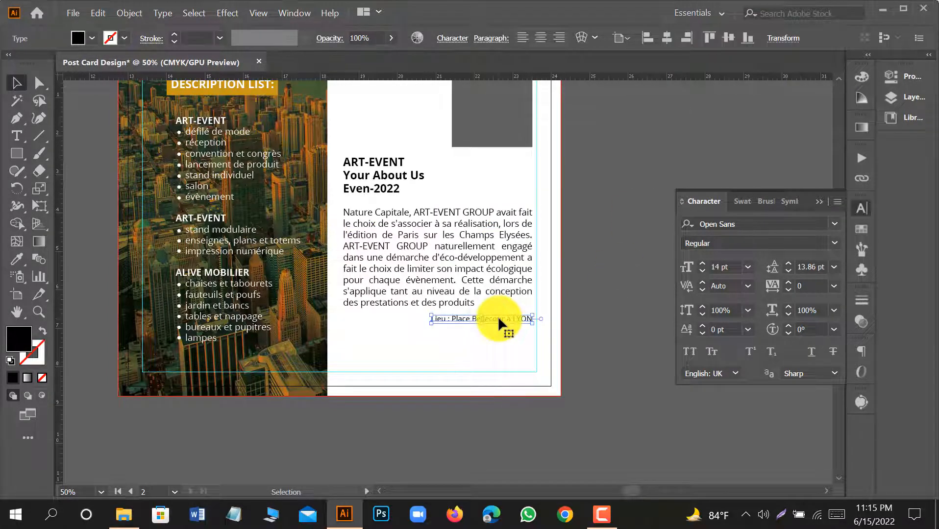
{"action": "left_click", "coordinate": [588, 308]}
Examine the finished front and back of the postcard side by side at 25% zoom.
{"action": "scroll", "coordinate": [589, 308], "scroll_direction": "down", "scroll_amount": 1, "text": "alt"}
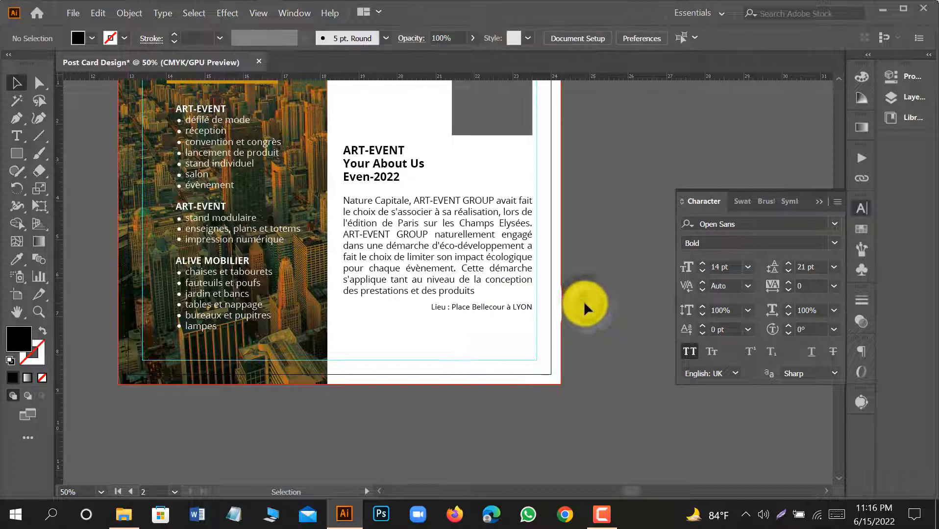
{"action": "scroll", "coordinate": [585, 304], "scroll_direction": "up", "scroll_amount": 1}
{"action": "left_click_drag", "start_coordinate": [442, 412], "coordinate": [519, 405]}
{"action": "left_click", "coordinate": [675, 256]}
{"action": "scroll", "coordinate": [675, 259], "scroll_direction": "down", "scroll_amount": 1, "text": "alt"}
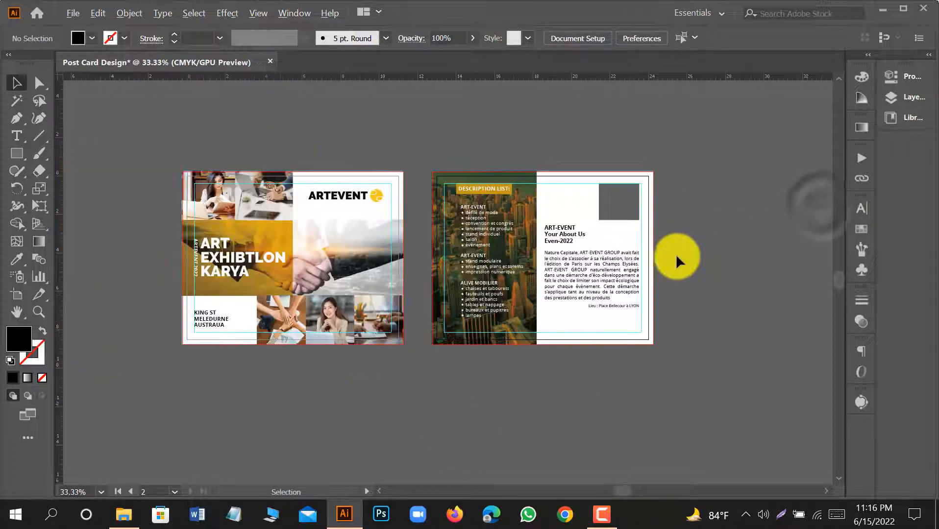
{"action": "scroll", "coordinate": [677, 261], "scroll_direction": "down", "scroll_amount": 1}
{"action": "scroll", "coordinate": [666, 230], "scroll_direction": "down", "scroll_amount": 1}
{"action": "scroll", "coordinate": [349, 343], "scroll_direction": "down", "scroll_amount": 1}
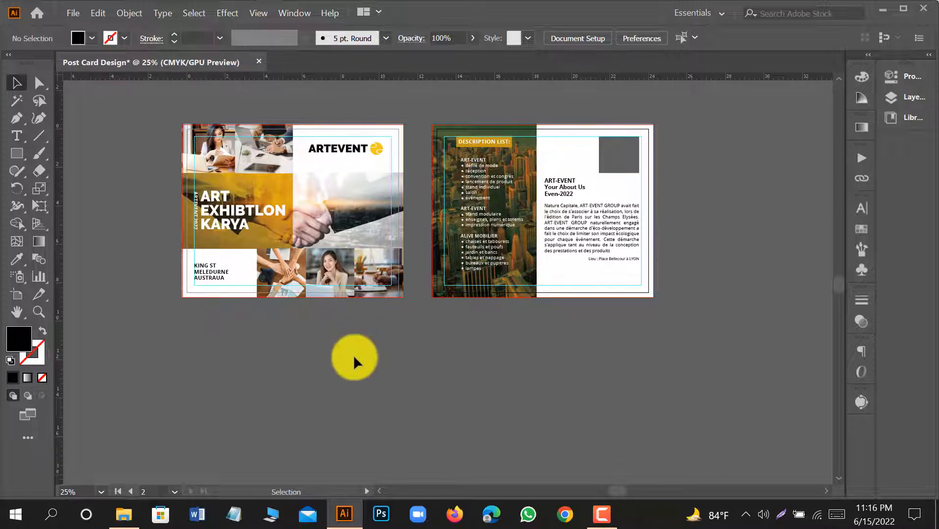
{"action": "left_click_drag", "start_coordinate": [352, 360], "coordinate": [389, 361]}
{"action": "scroll", "coordinate": [520, 370], "scroll_direction": "up", "scroll_amount": 1}
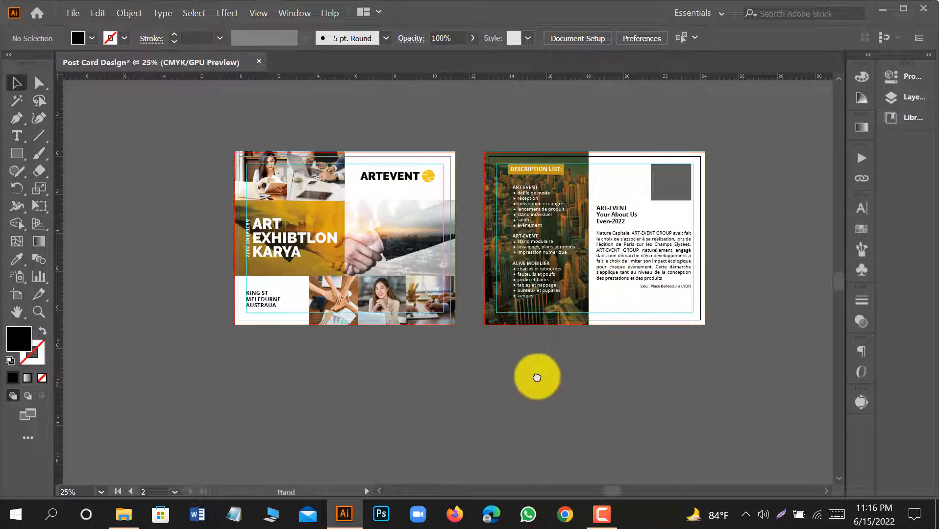
{"action": "left_click_drag", "start_coordinate": [548, 368], "coordinate": [515, 390]}
{"action": "left_click", "coordinate": [602, 515]}
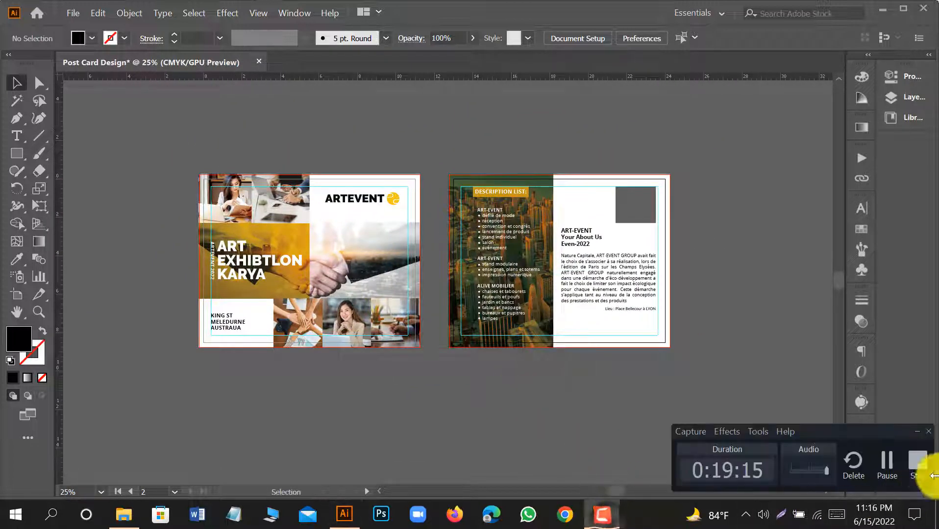